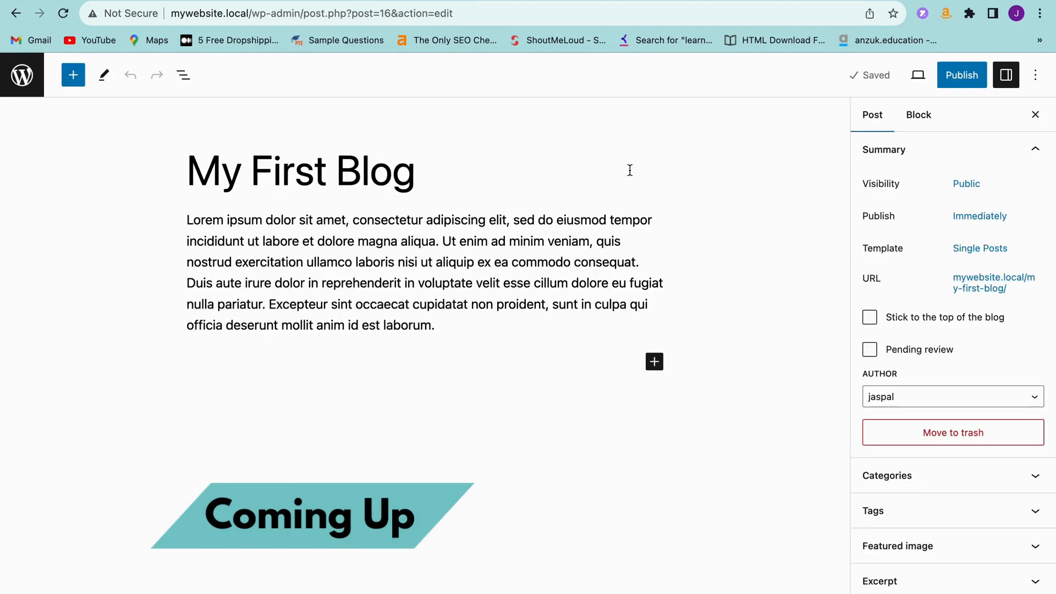
# - Leave the post editor, open the My Products page from the list of all pages, and look through its content
pyautogui.click(16, 13)
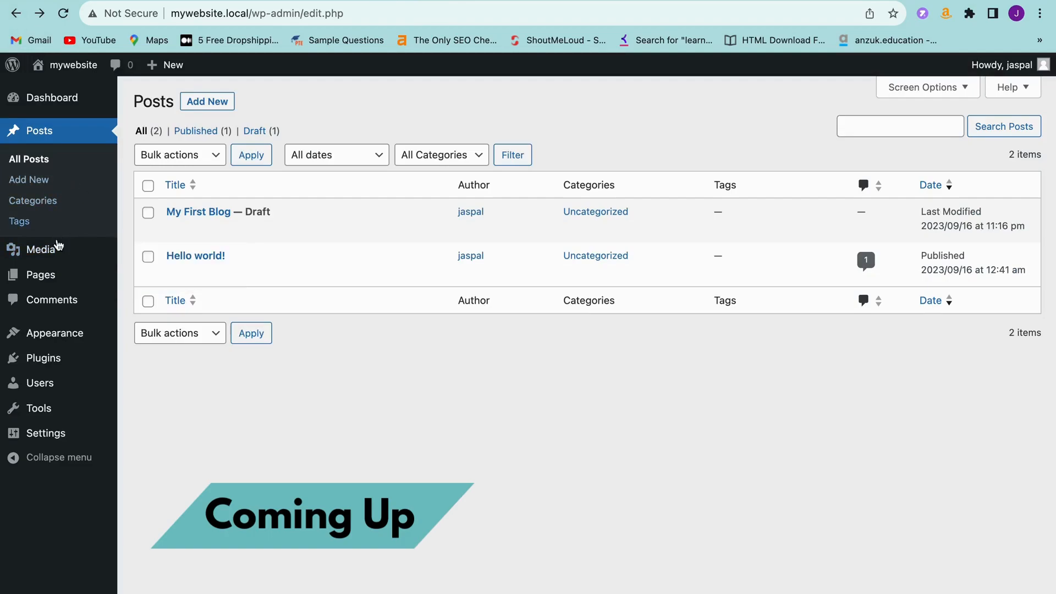
pyautogui.moveTo(53, 268)
pyautogui.click(138, 277)
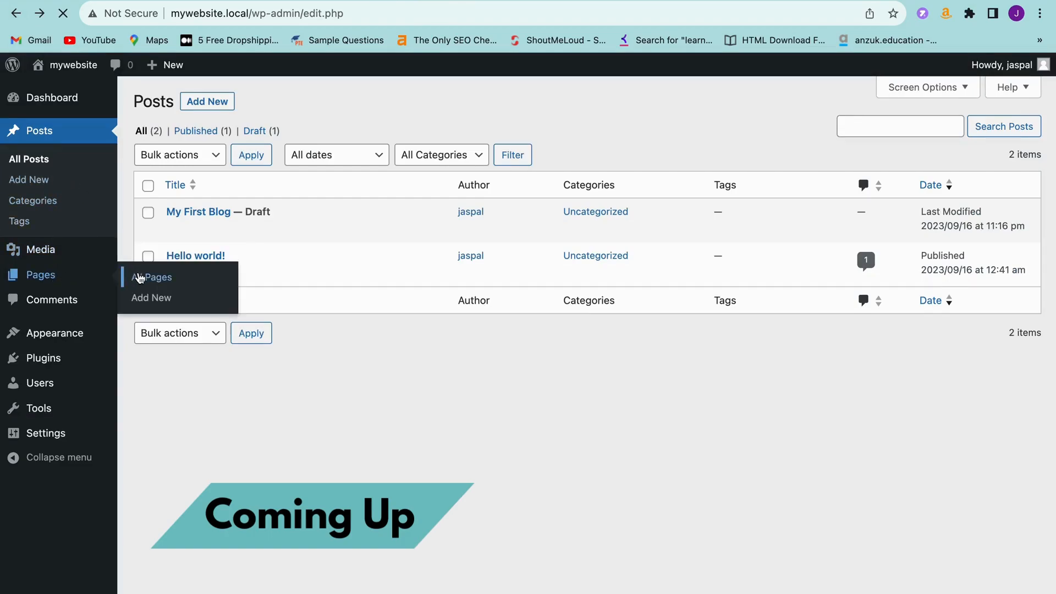
pyautogui.click(209, 219)
pyautogui.scroll(-10, 572, 308)
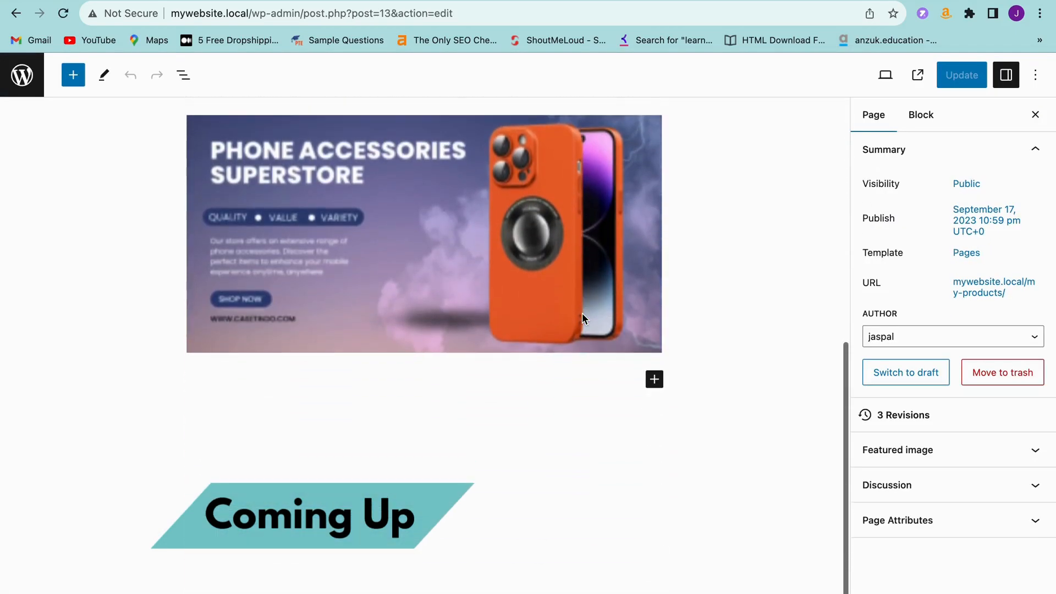
pyautogui.scroll(5, 582, 312)
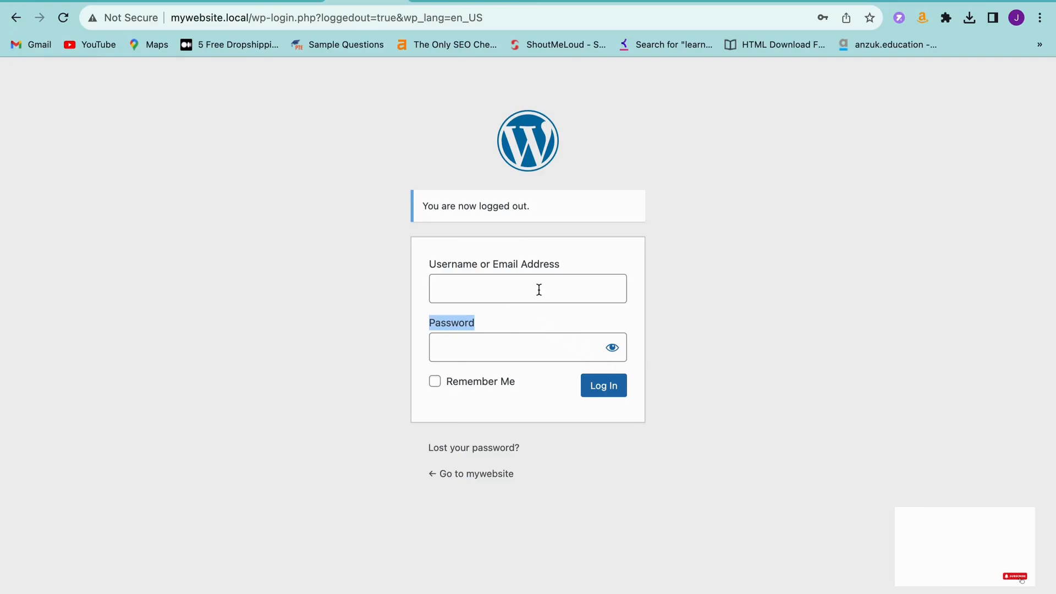
# - Log in to the WordPress admin by entering the username and the account password
pyautogui.click(539, 289)
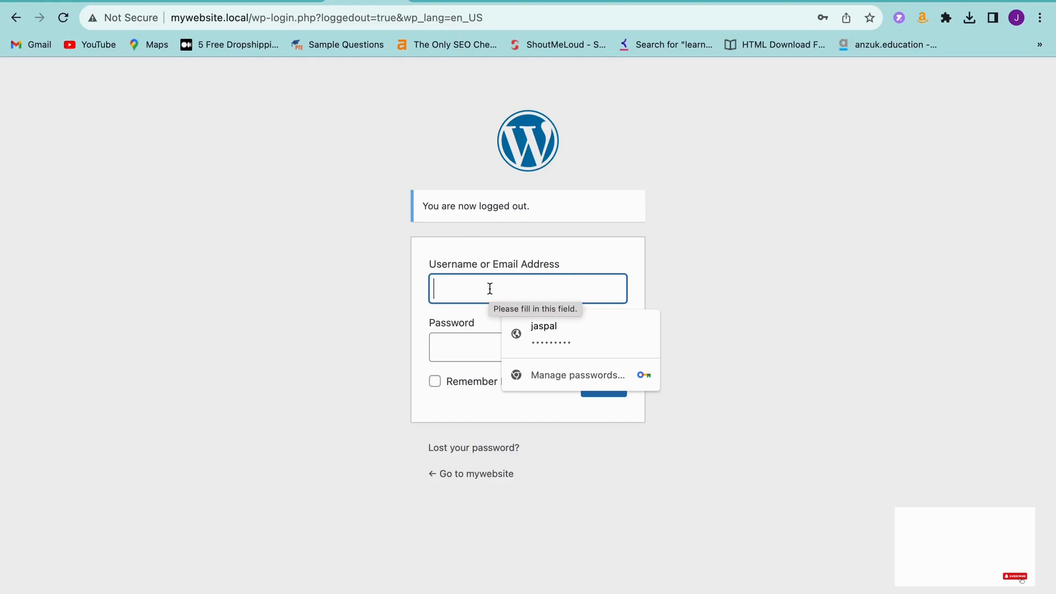
pyautogui.write('Jaspal')
pyautogui.click(470, 349)
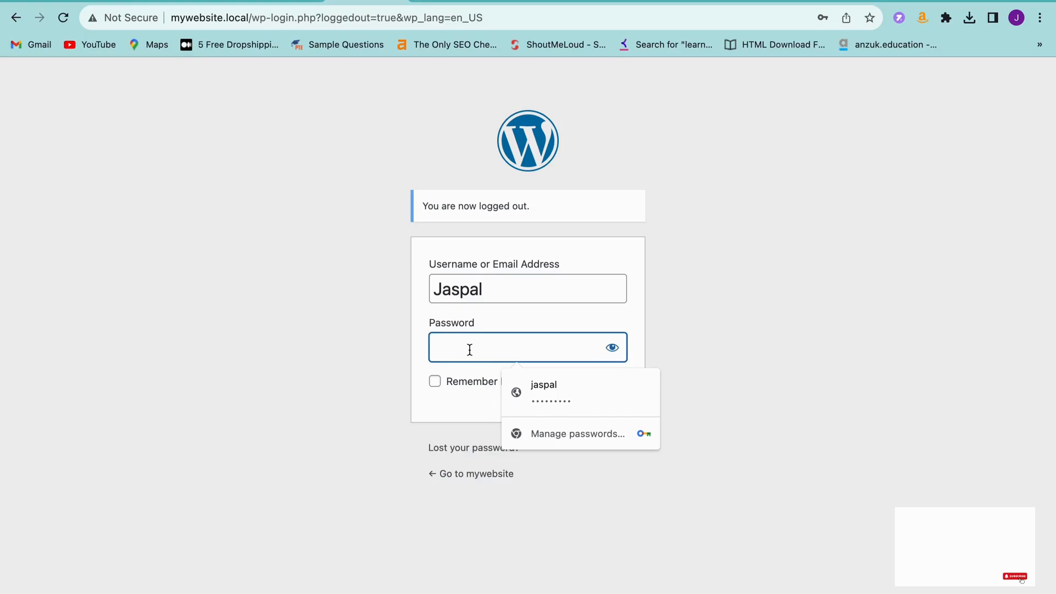
pyautogui.write('•••••••••')
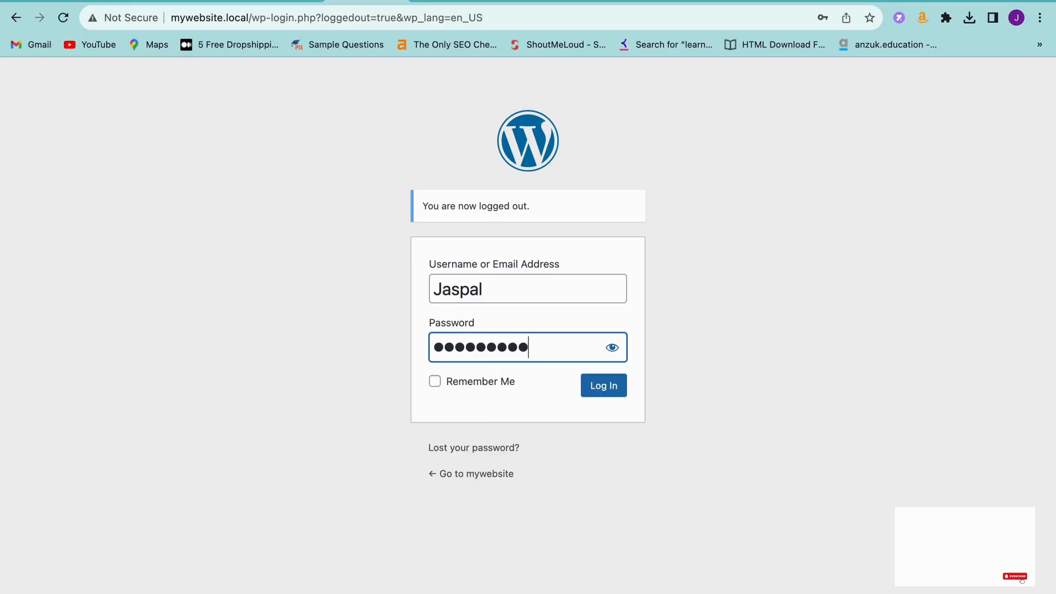
pyautogui.click(591, 392)
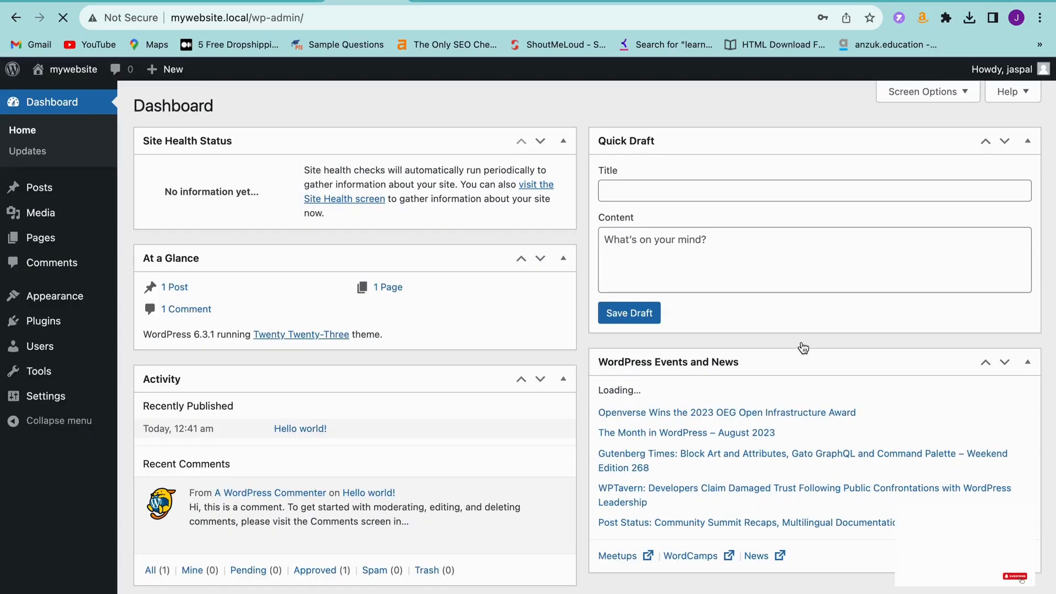
pyautogui.click(871, 42)
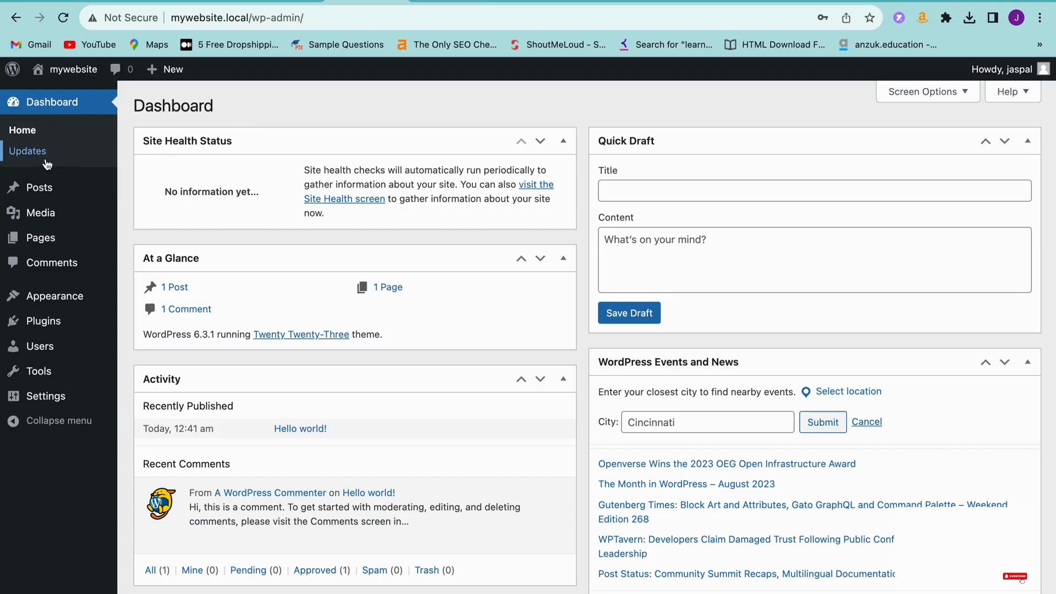
# - Create a new page and title it "My products"
pyautogui.moveTo(40, 246)
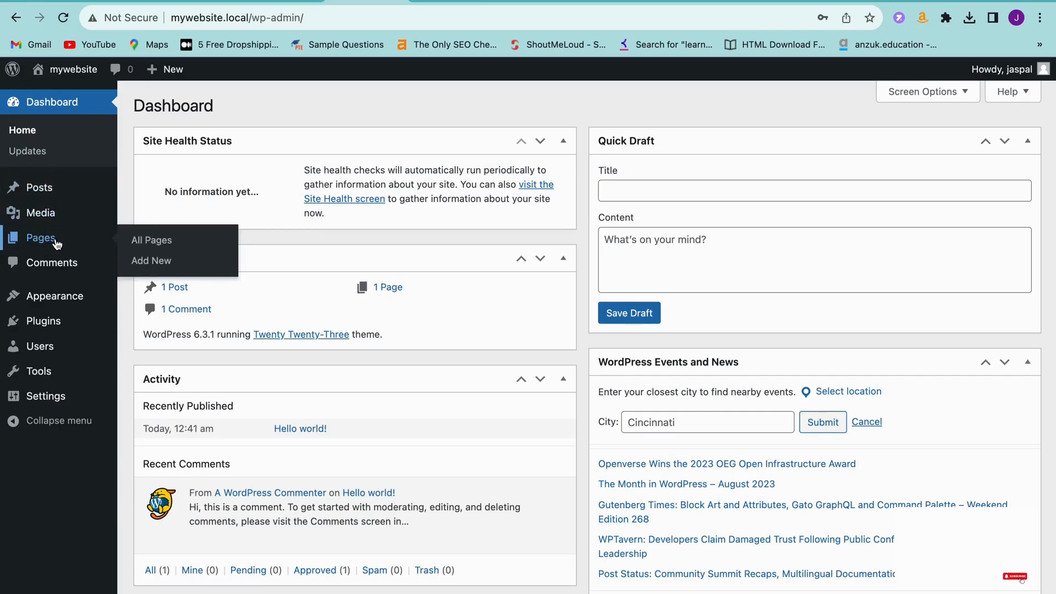
pyautogui.click(146, 266)
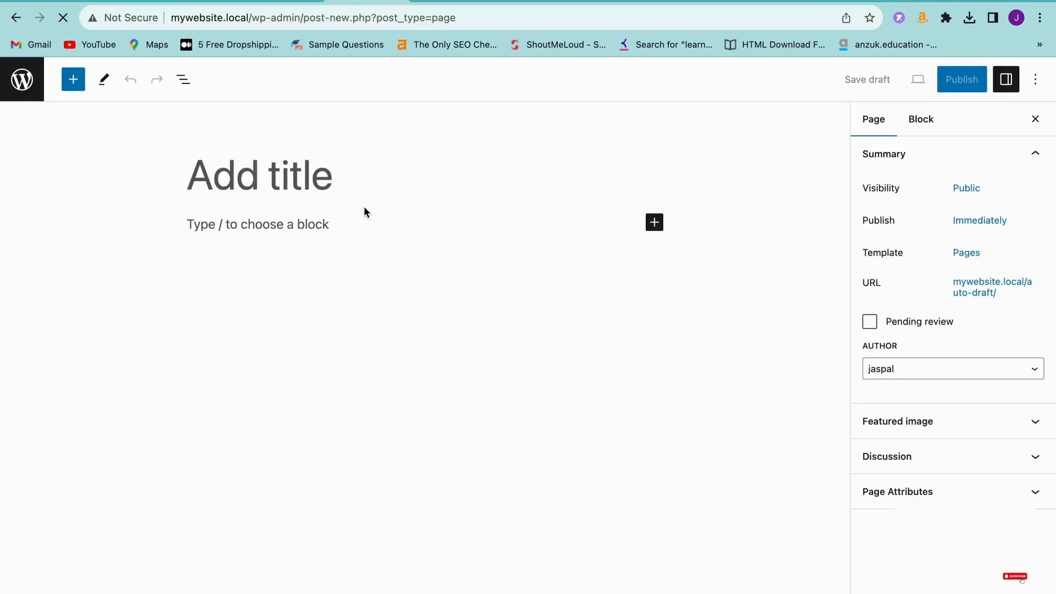
pyautogui.click(447, 175)
pyautogui.write('My products')
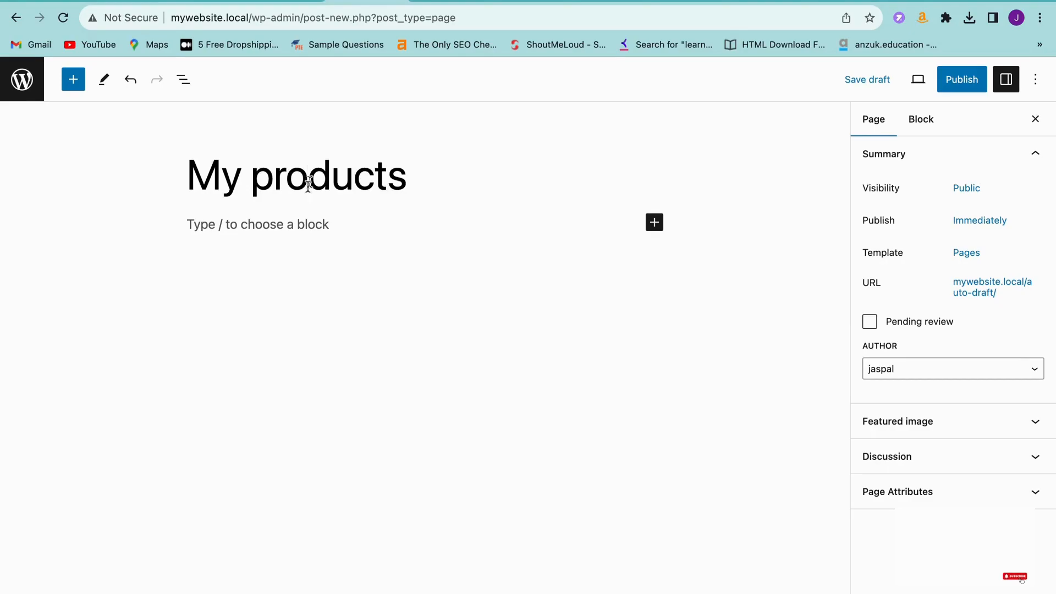
# - Browse the full library of blocks available for the empty body of the page
pyautogui.click(324, 225)
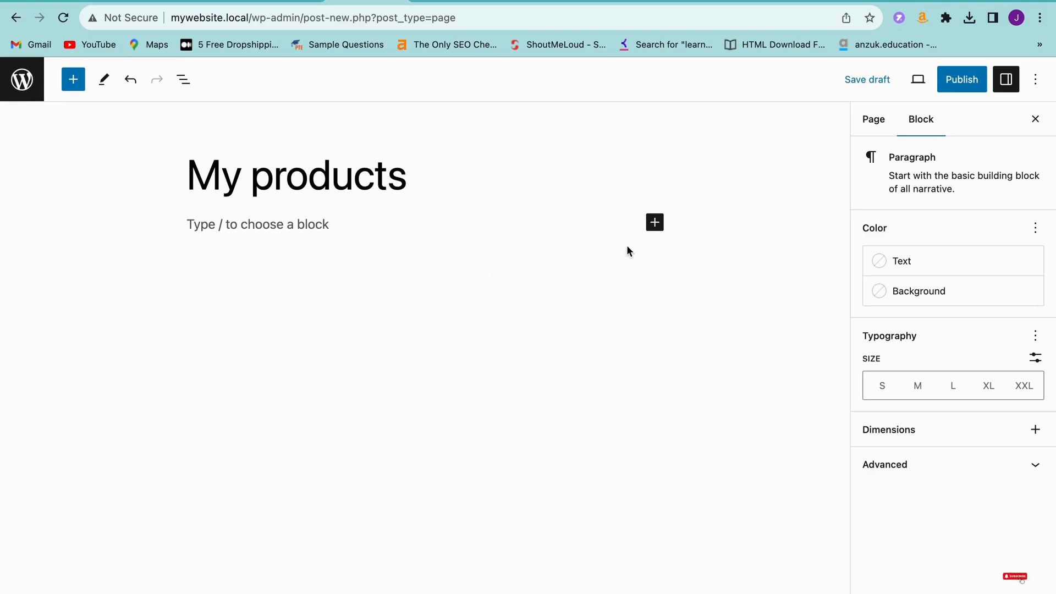
pyautogui.click(655, 223)
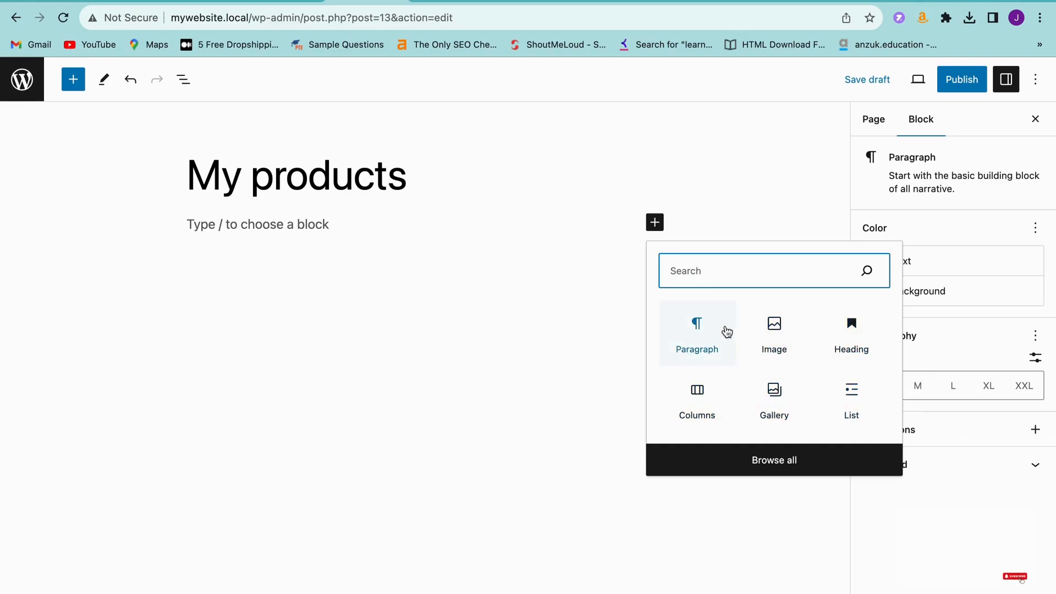
pyautogui.click(750, 464)
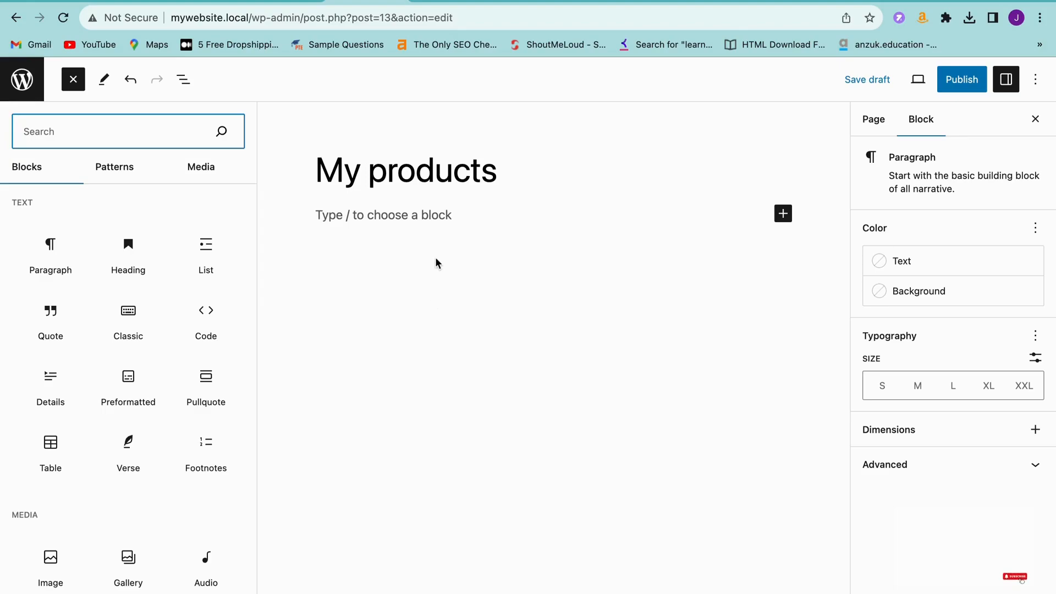
pyautogui.click(433, 215)
# - Insert a Heading block under the page title, keeping its level at H2
pyautogui.click(655, 223)
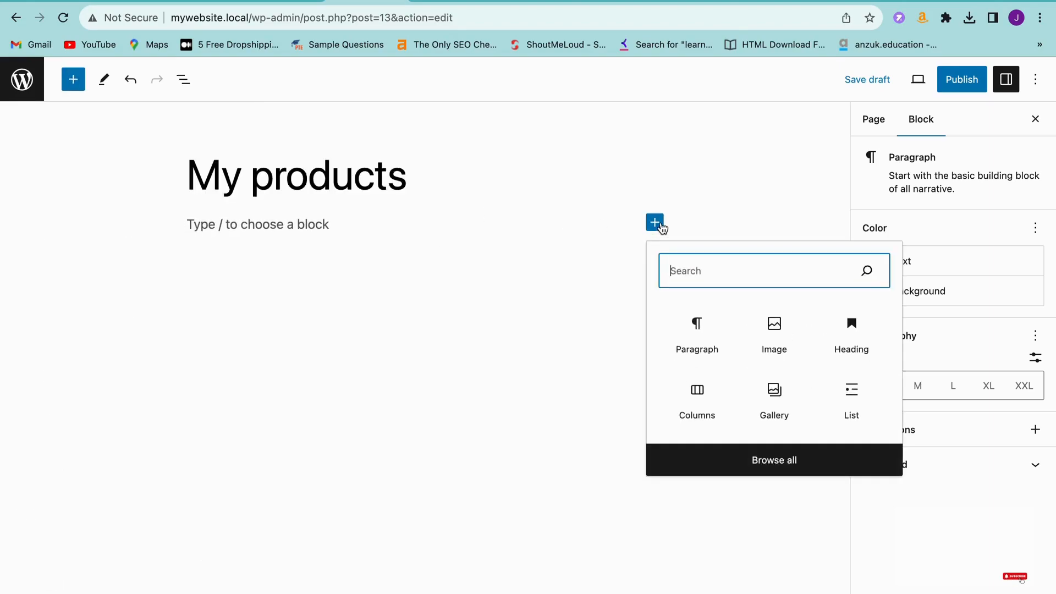
pyautogui.click(853, 338)
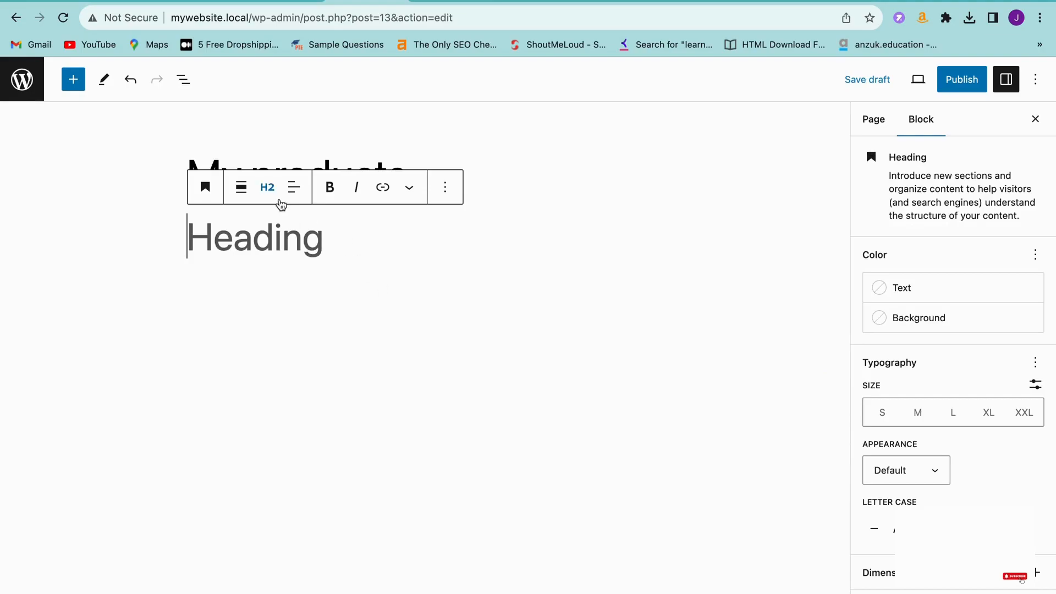
pyautogui.click(269, 192)
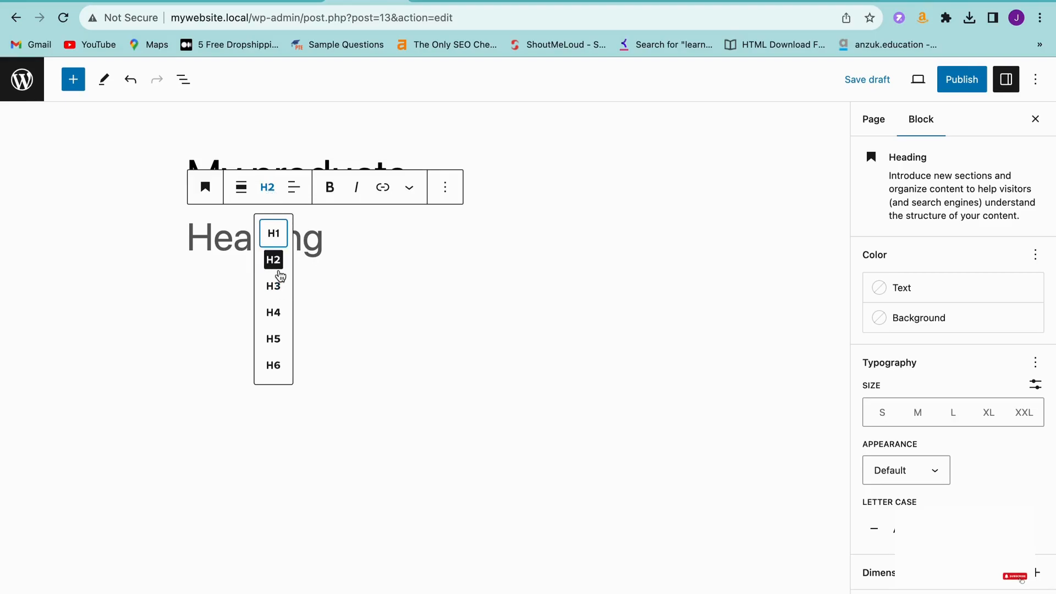
pyautogui.click(278, 265)
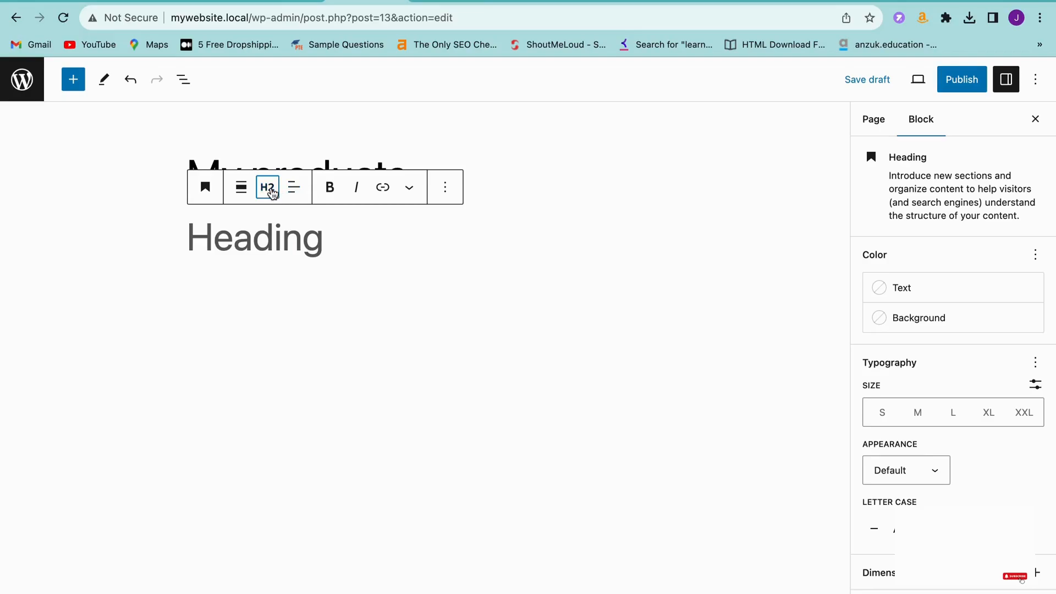
# - Try level H3 on the empty heading and return it to H2
pyautogui.click(267, 187)
pyautogui.click(276, 297)
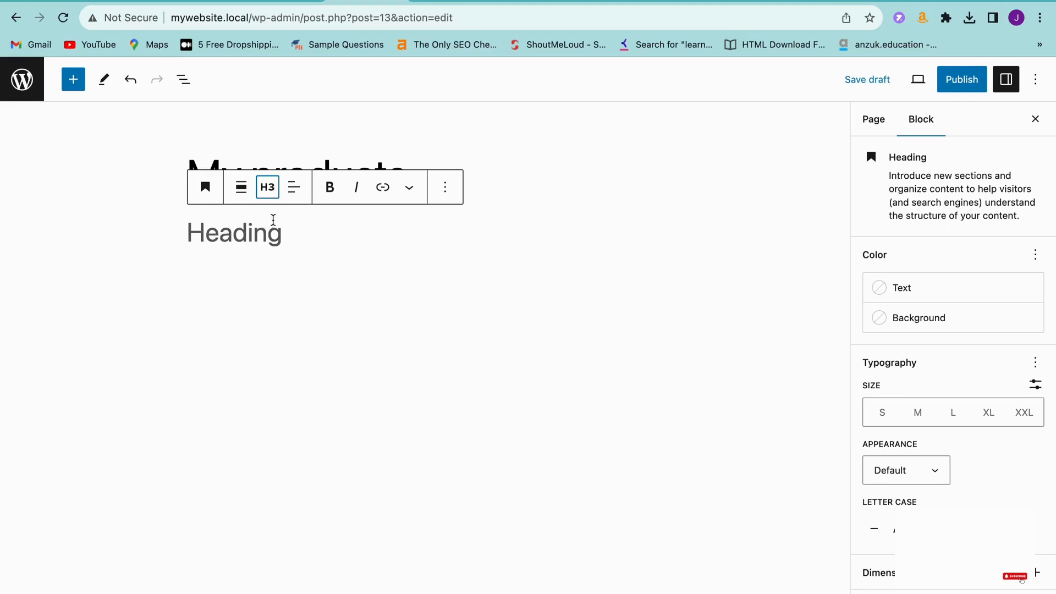
pyautogui.click(271, 195)
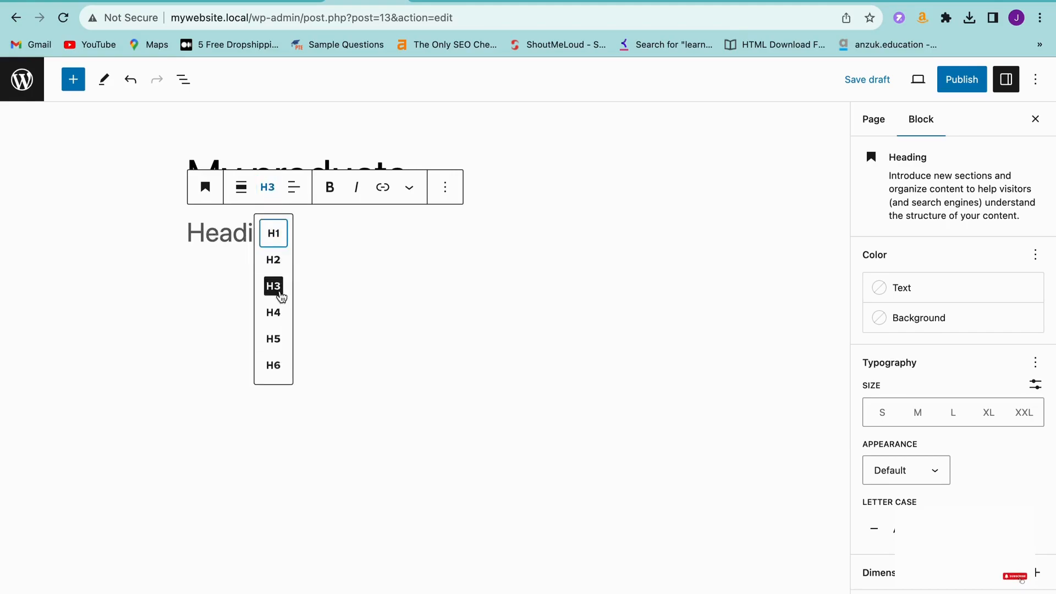
pyautogui.click(276, 261)
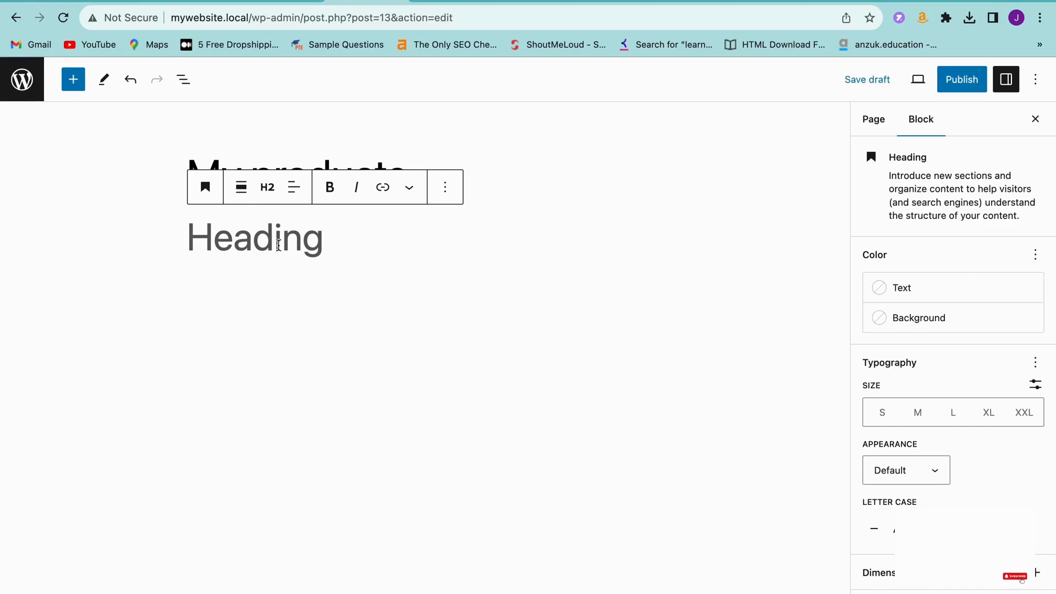
pyautogui.write('the fist')
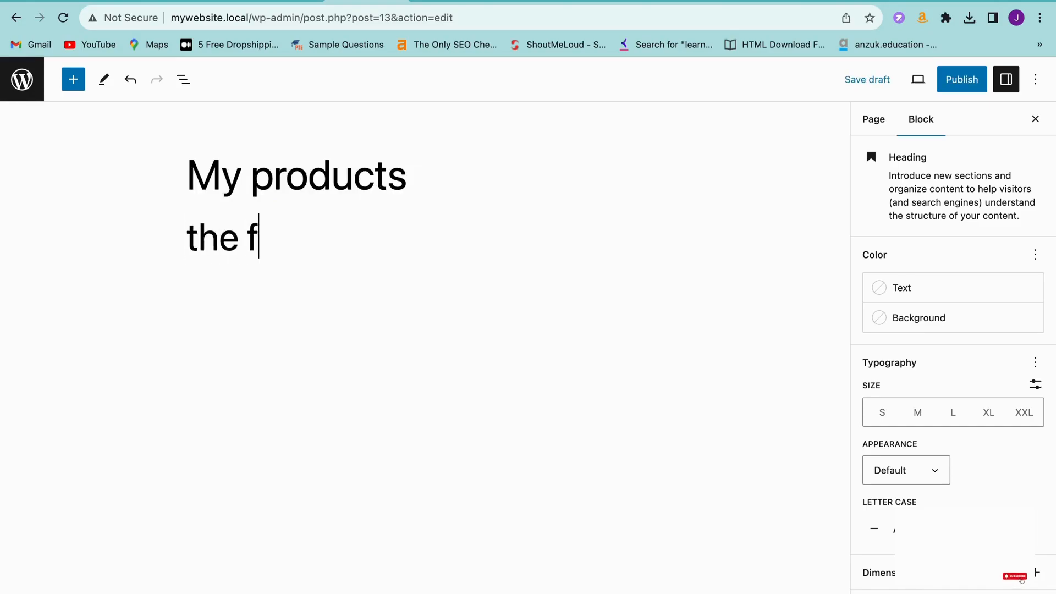
pyautogui.press('BackSpace')
pyautogui.press('BackSpace')
pyautogui.press('BackSpace')
pyautogui.press('BackSpace')
pyautogui.press('BackSpace')
pyautogui.press('BackSpace')
pyautogui.press('BackSpace')
pyautogui.press('BackSpace')
pyautogui.press('BackSpace')
# - Enter "The First Product" as the text of the heading
pyautogui.write('The ')
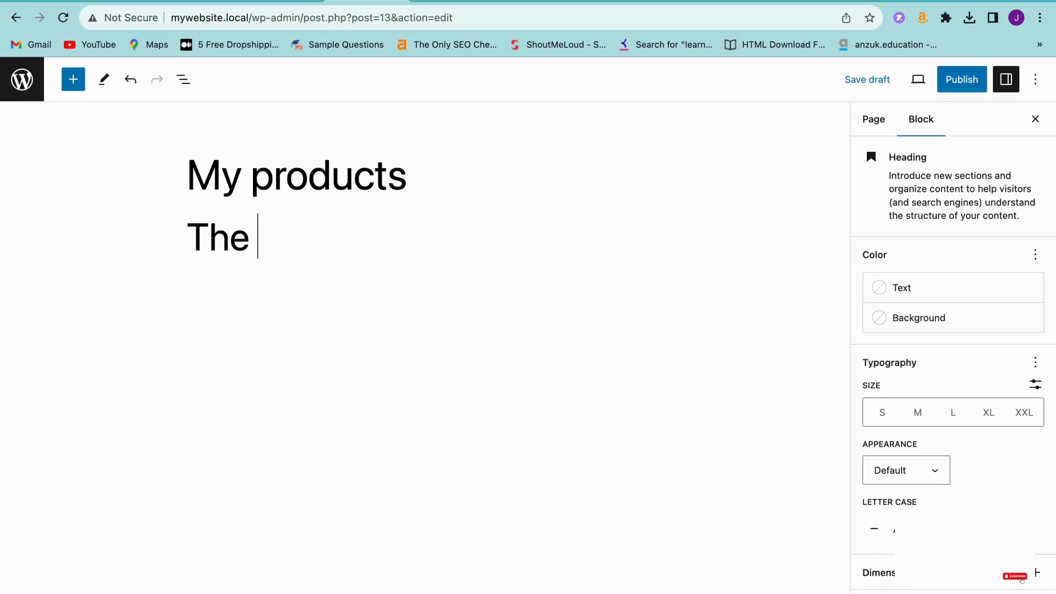
pyautogui.write('First Product')
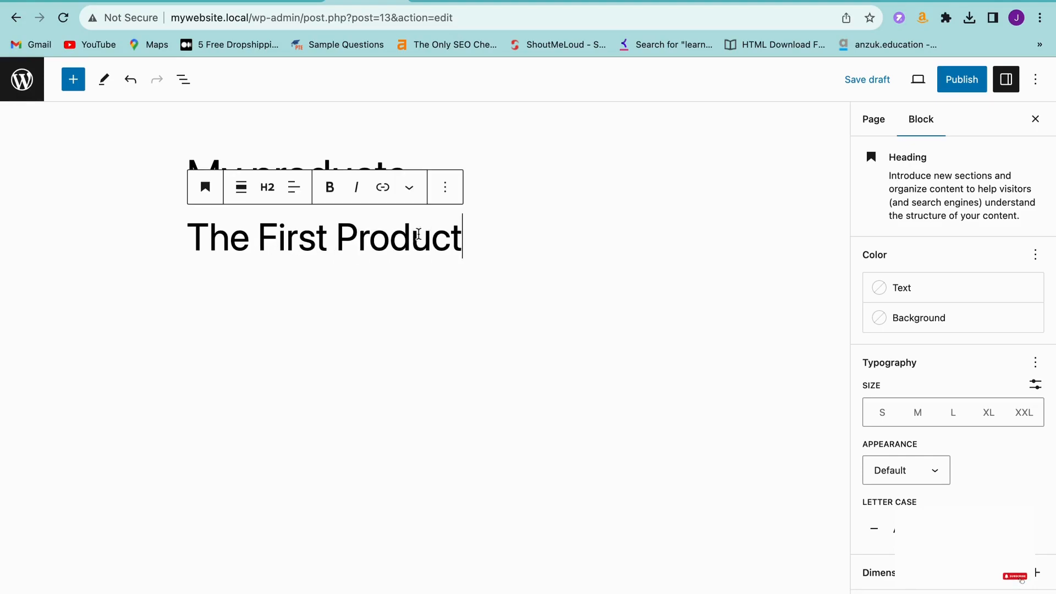
# - Try level H4 on "The First Product" heading and settle on level H6
pyautogui.moveTo(457, 236); pyautogui.dragTo(182, 238)
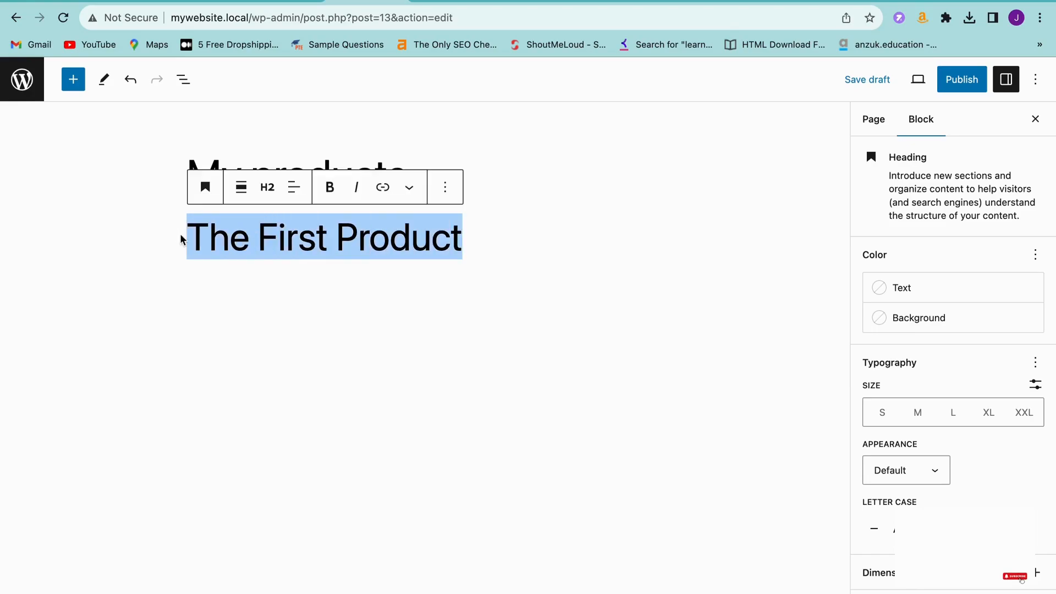
pyautogui.click(268, 188)
pyautogui.click(274, 318)
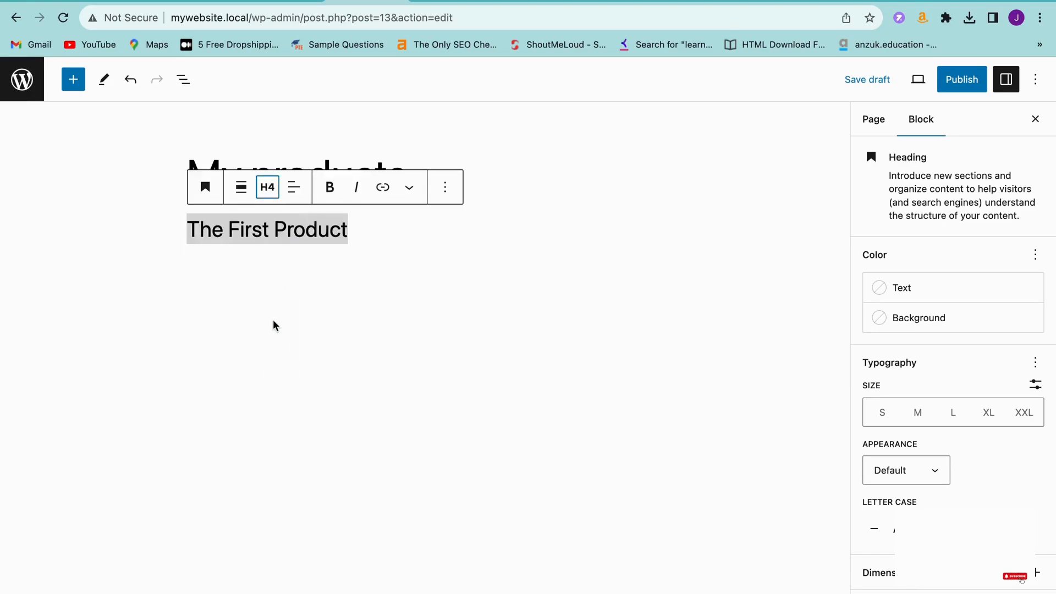
pyautogui.click(270, 192)
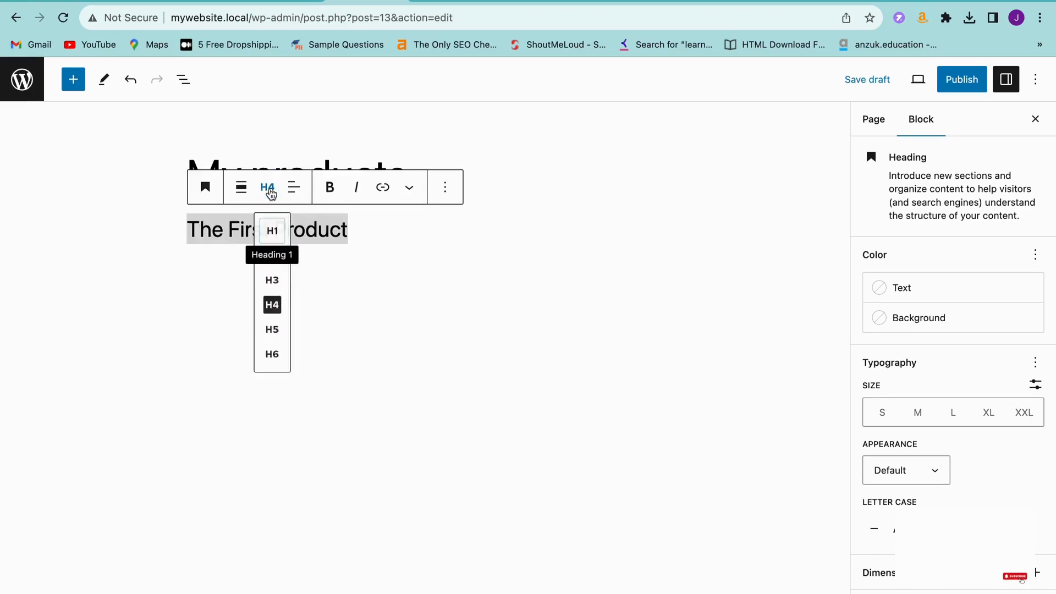
pyautogui.click(272, 355)
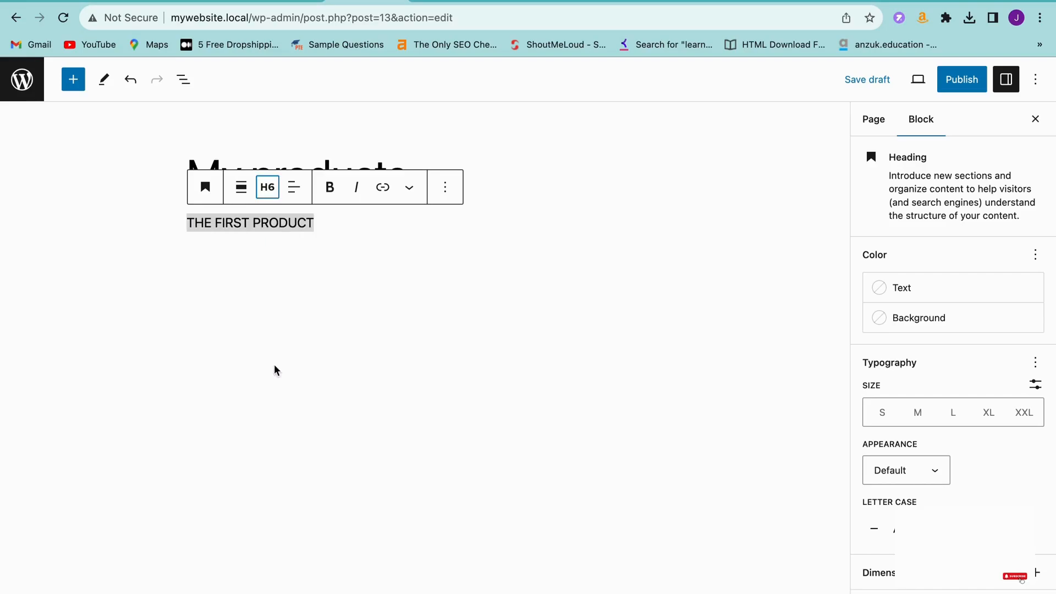
pyautogui.click(270, 193)
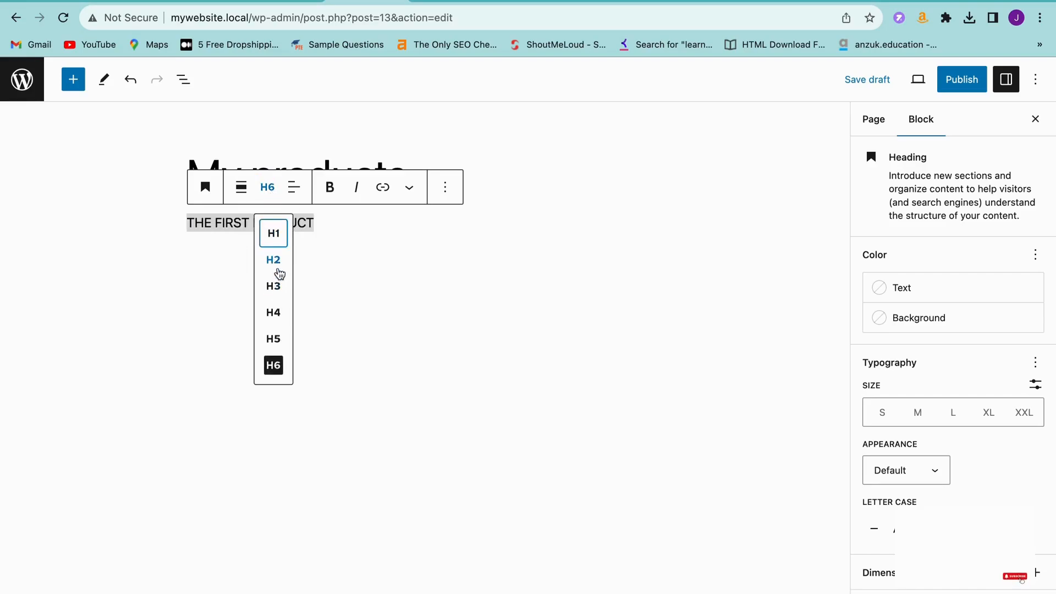
pyautogui.click(322, 225)
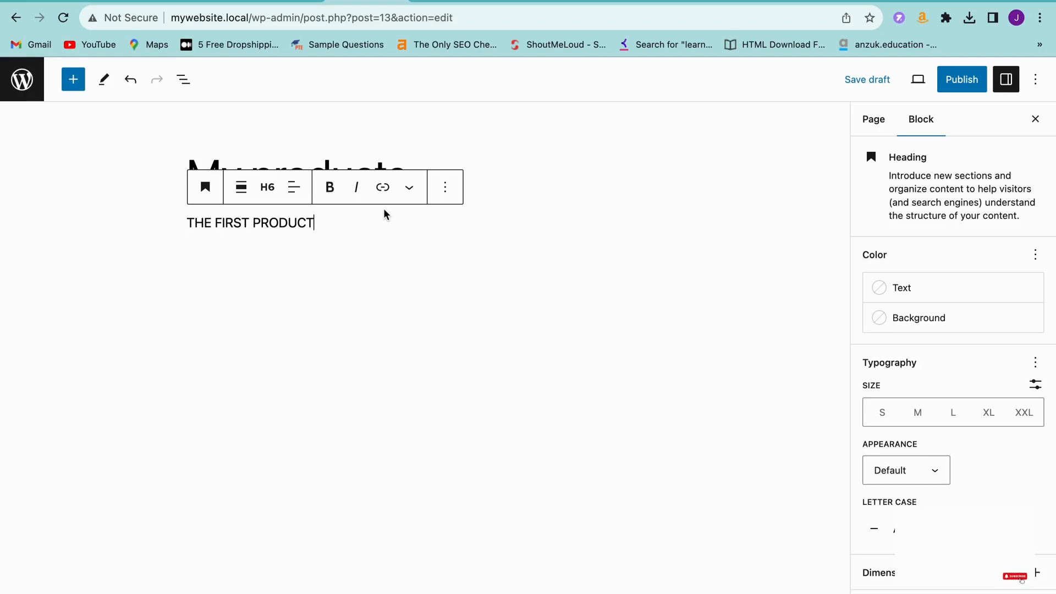
# - Add an empty Paragraph block below "The First Product" heading
pyautogui.press('Return')
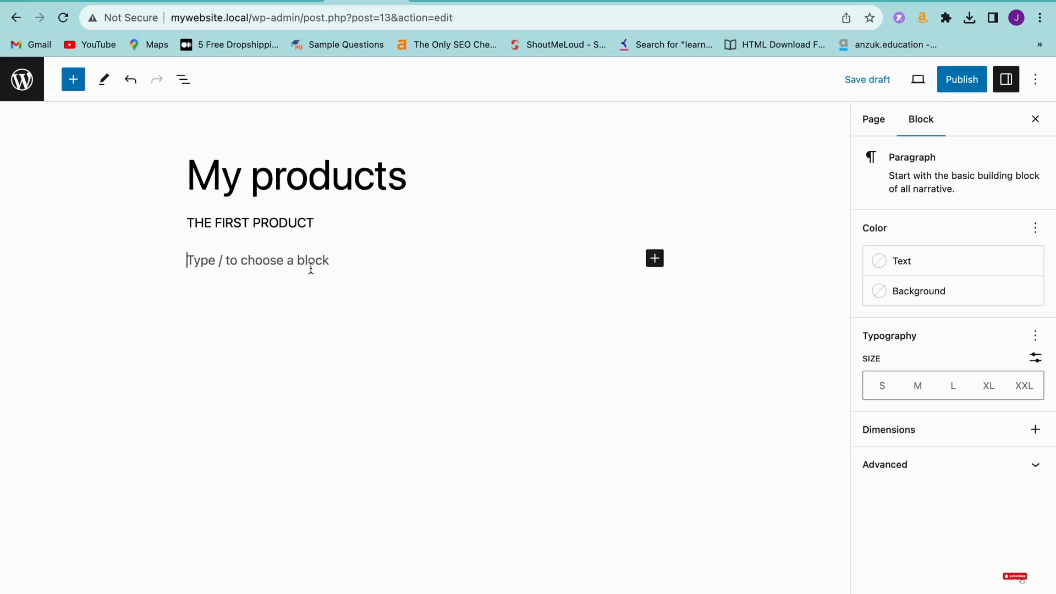
pyautogui.click(655, 259)
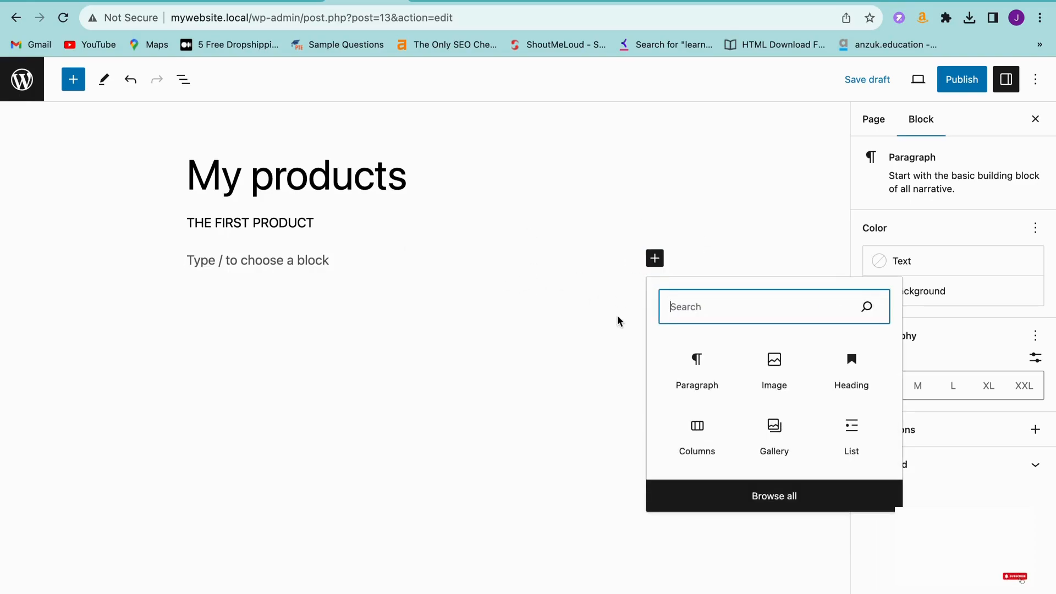
pyautogui.click(693, 362)
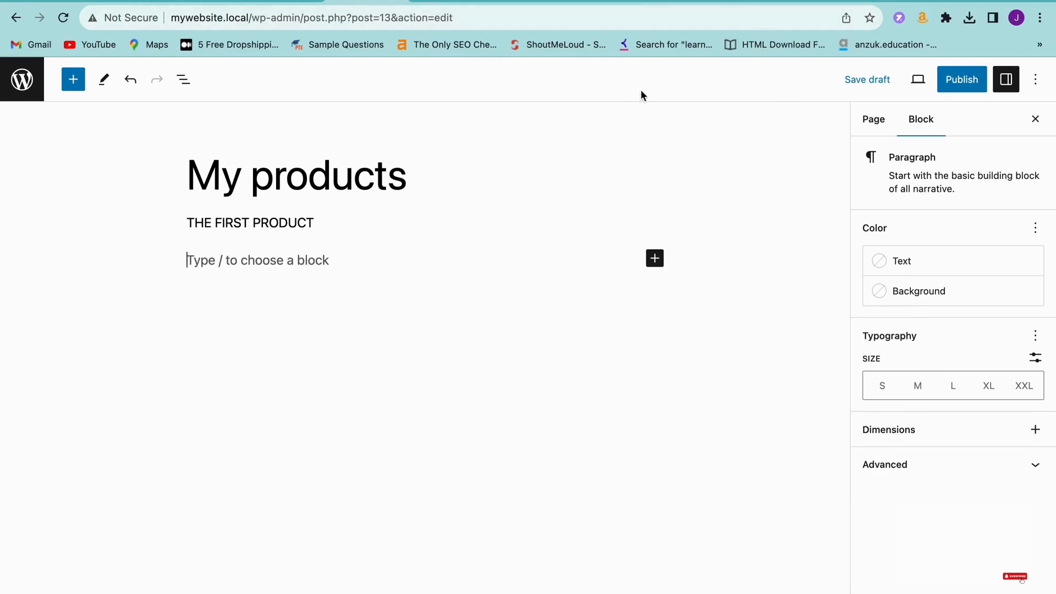
# - Copy the sample Lorem ipsum passage from loremipsum.io and paste it into the empty paragraph below "The First Product" heading
pyautogui.click(686, 2)
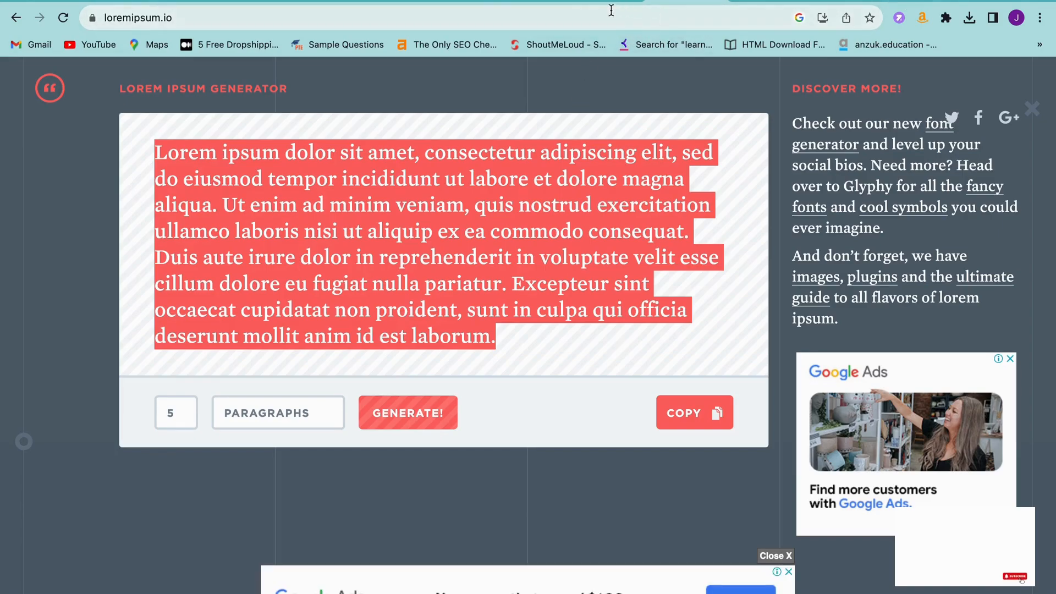
pyautogui.click(366, 2)
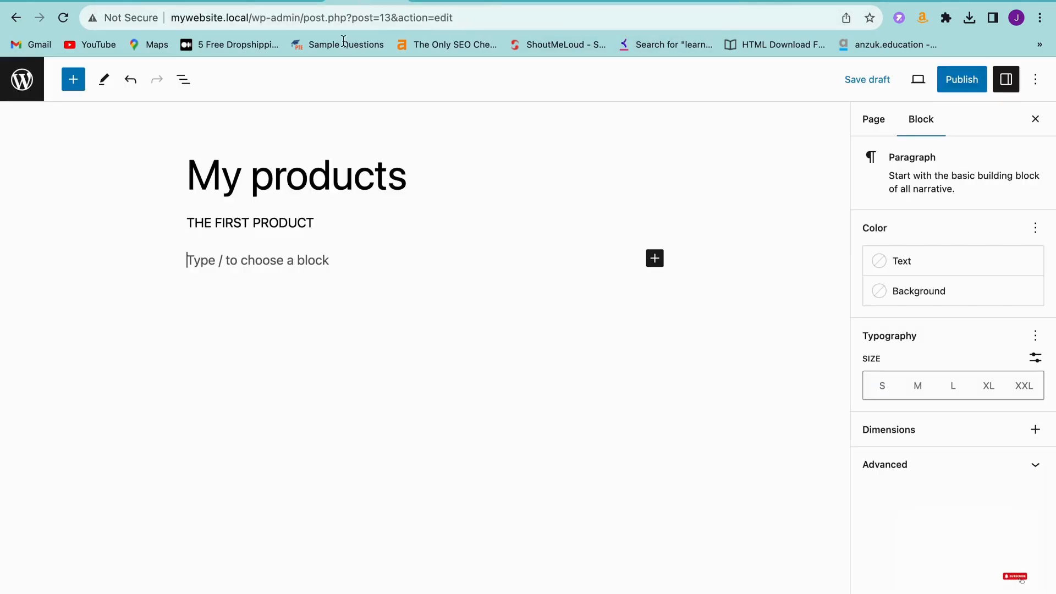
pyautogui.write('Lorem ipsum dolor sit amet, consectetur adipiscing elit, sed do eiusmod tempor incididunt ut labore et dolore magna aliqua. Ut enim ad minim veniam, quis nostrud exercitation ullamco laboris nisi ut aliquip ex ea commodo consequat. Duis aute irure dolor in reprehenderit in voluptate velit esse cillum dolore eu fugiat nulla pariatur. Excepteur sint occaecat cupidatat non proident, sunt in culpa qui officia deserunt mollit anim id est laborum.')
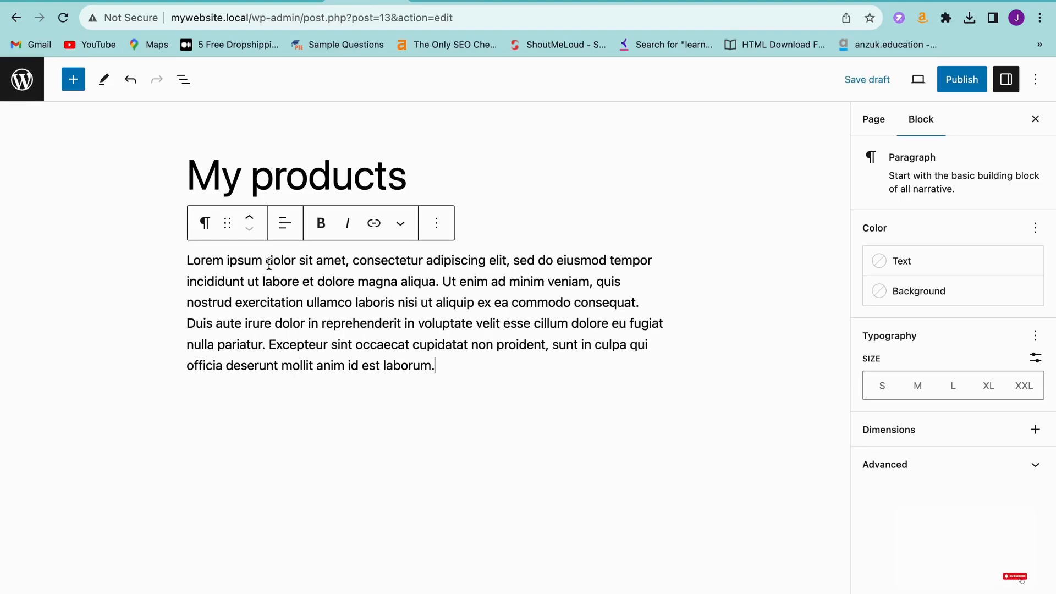
pyautogui.click(516, 380)
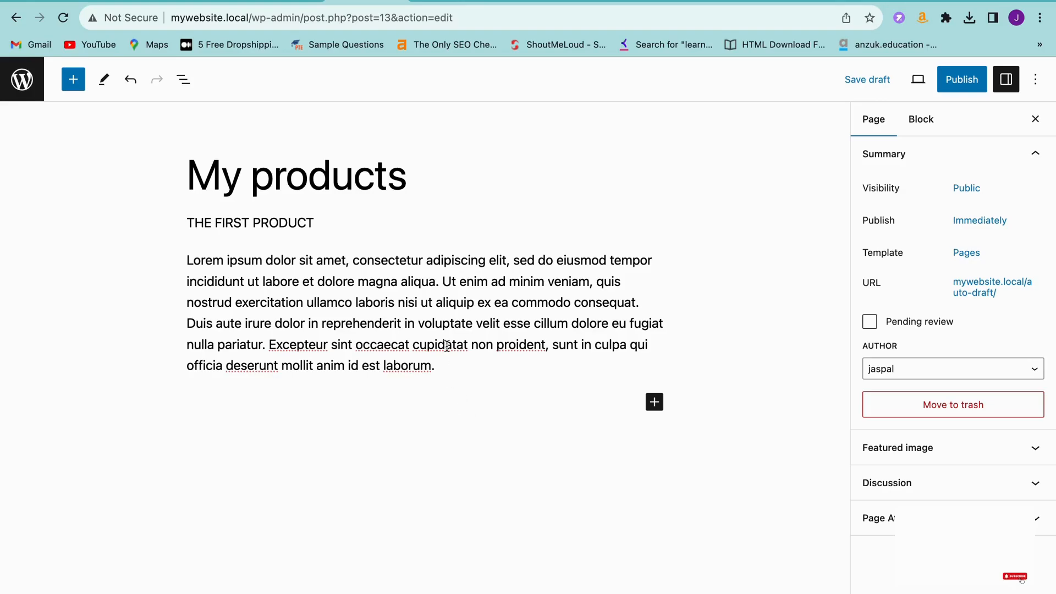
# - Try bold and italic formatting on the whole Lorem ipsum paragraph and undo both
pyautogui.click(436, 304)
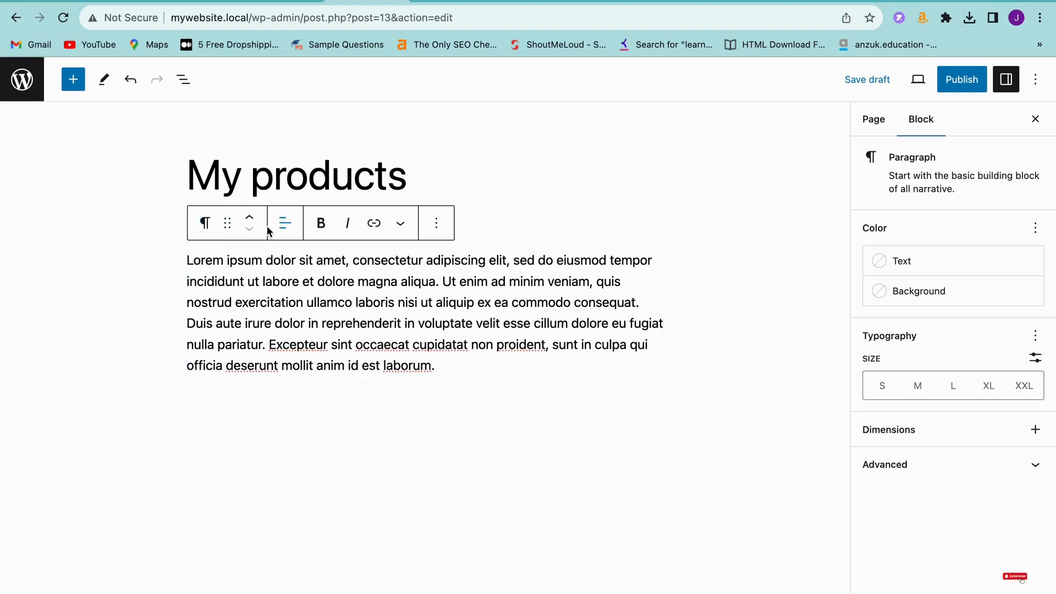
pyautogui.tripleClick(331, 314)
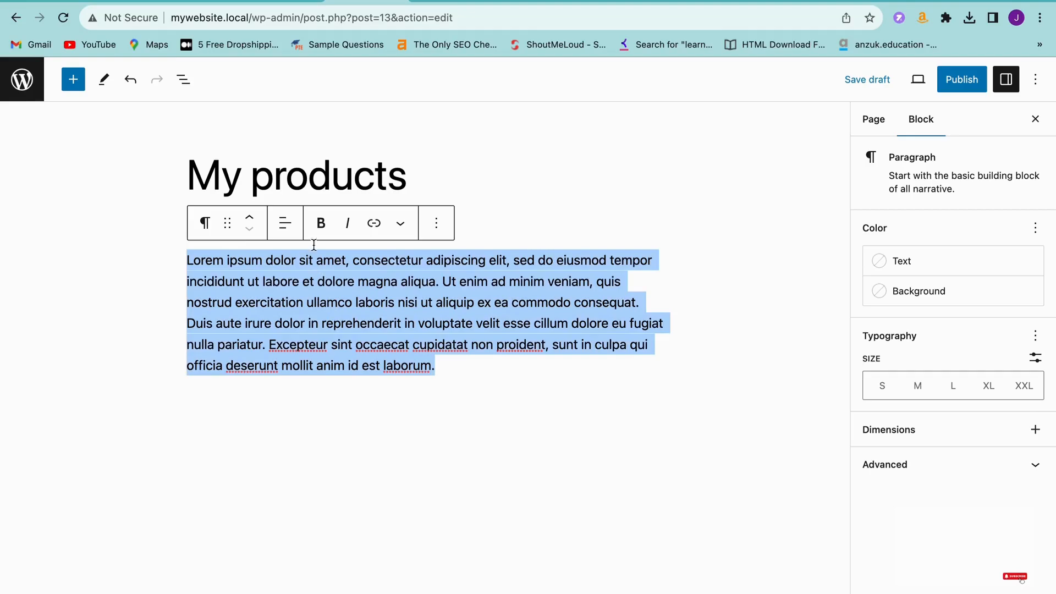
pyautogui.click(320, 223)
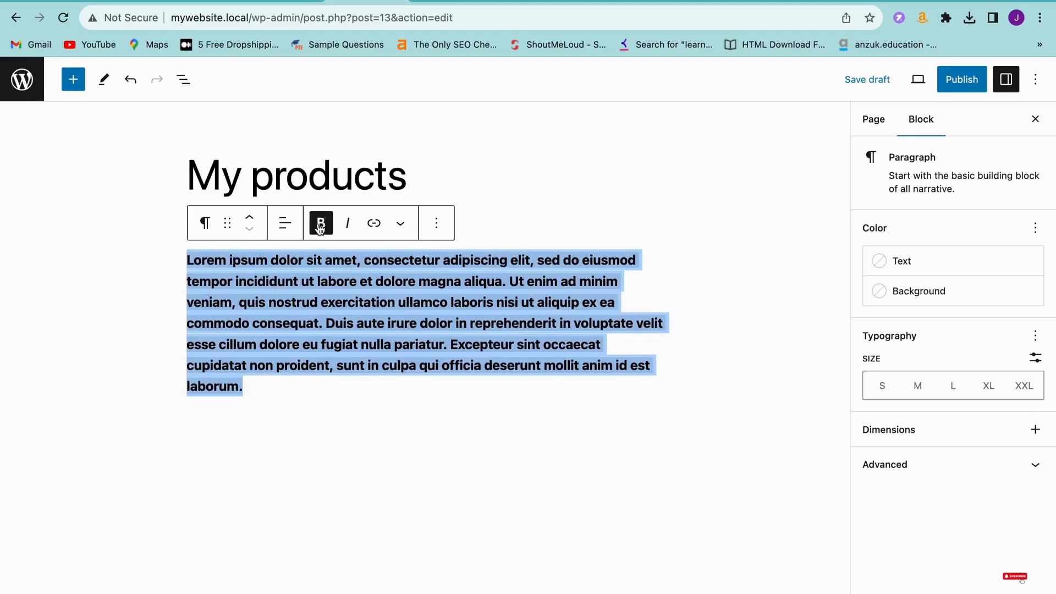
pyautogui.click(348, 225)
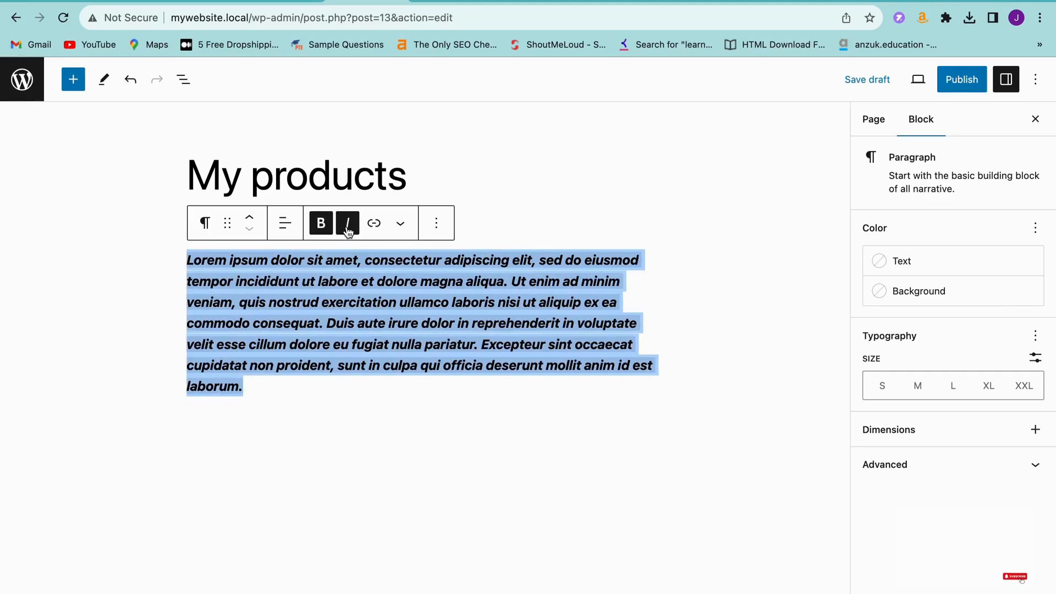
pyautogui.click(328, 306)
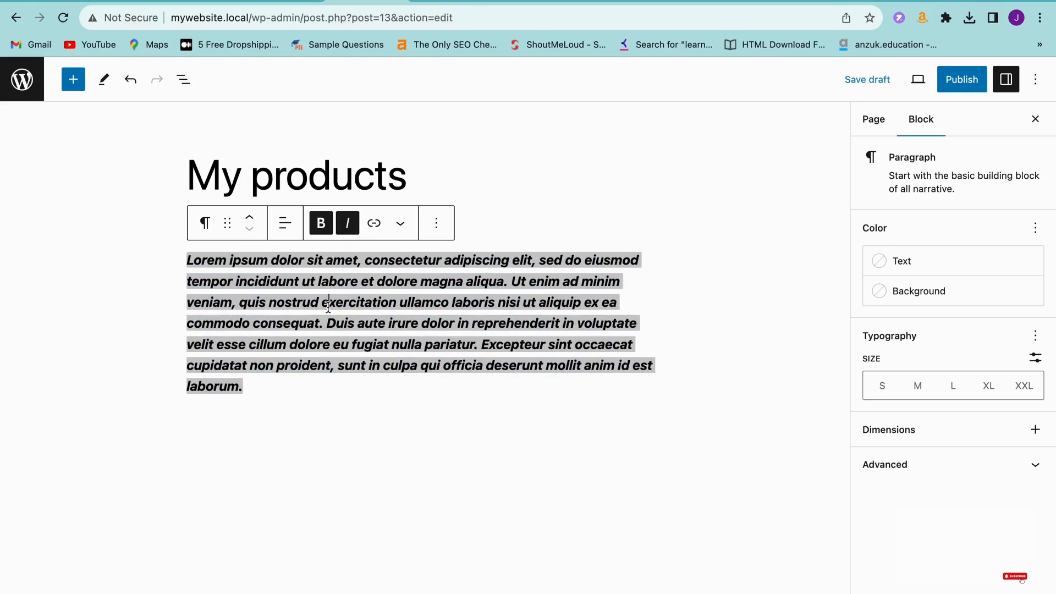
pyautogui.press('super+z')
pyautogui.press('super+z')
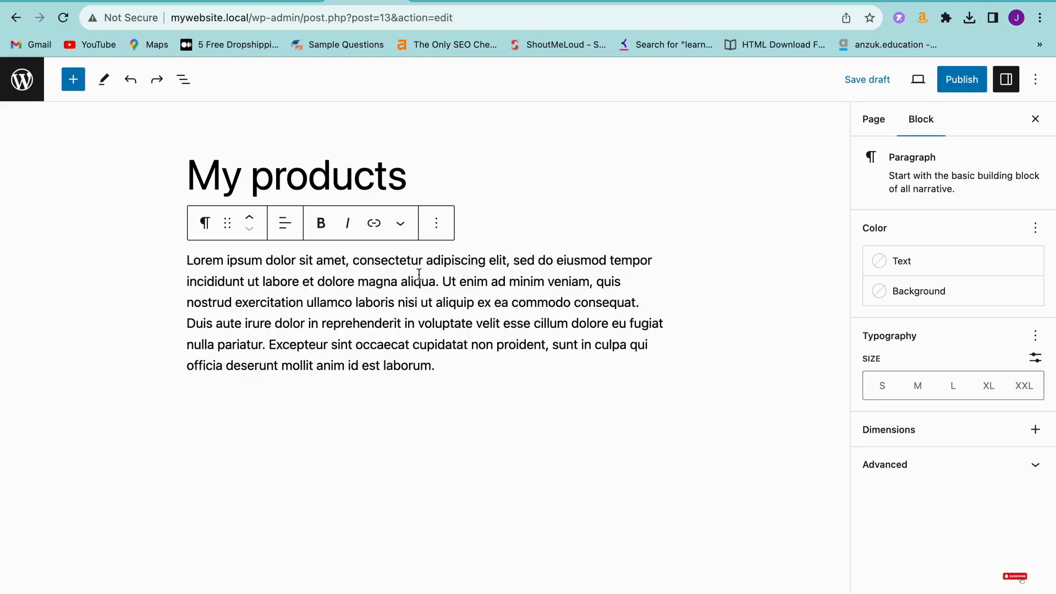
# - Look through the additional inline formatting options available for the Lorem ipsum paragraph
pyautogui.click(403, 234)
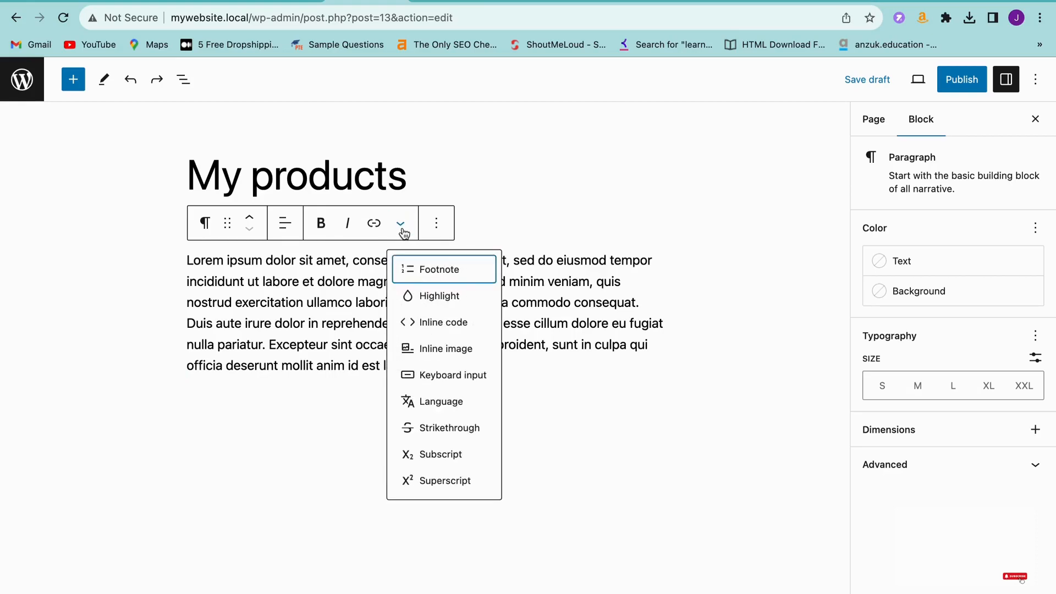
pyautogui.click(583, 302)
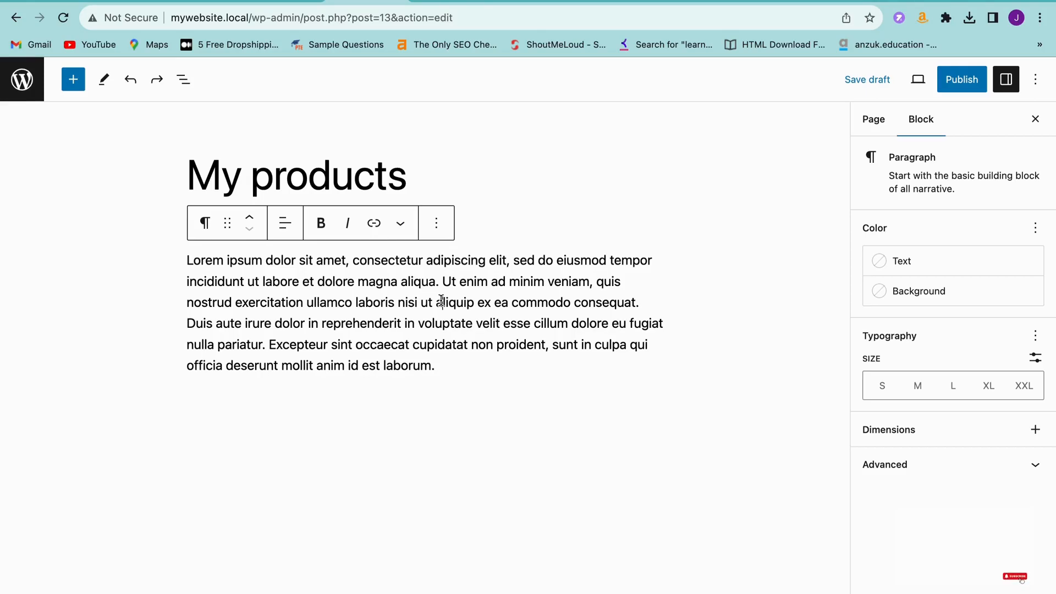
pyautogui.moveTo(439, 365); pyautogui.dragTo(187, 262)
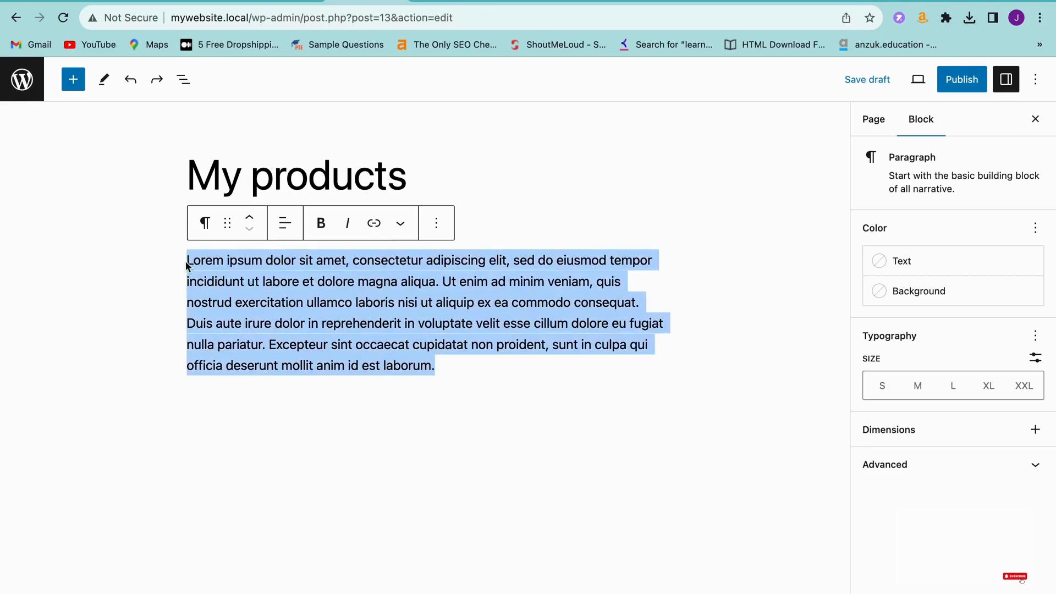
pyautogui.click(640, 359)
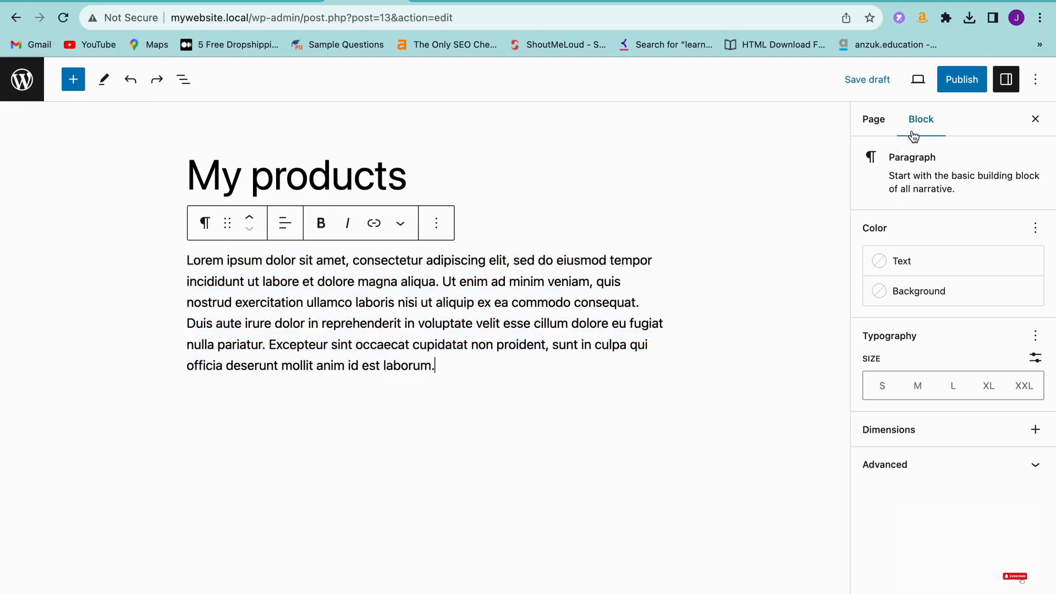
# - Try Pale pink as the text color of the Lorem ipsum paragraph and clear it
pyautogui.click(877, 119)
pyautogui.click(918, 122)
pyautogui.click(903, 264)
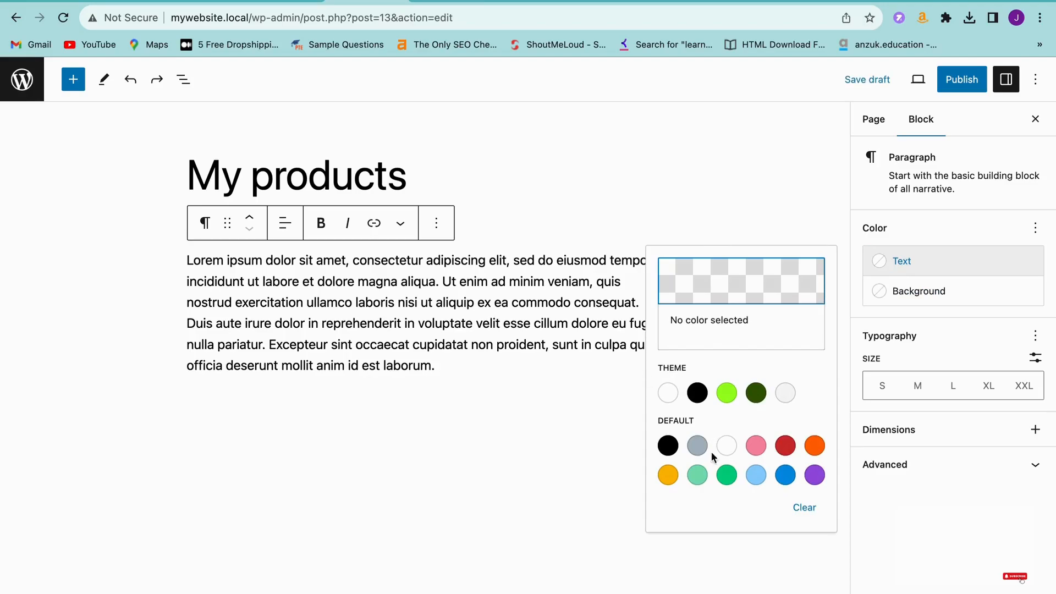
pyautogui.click(764, 451)
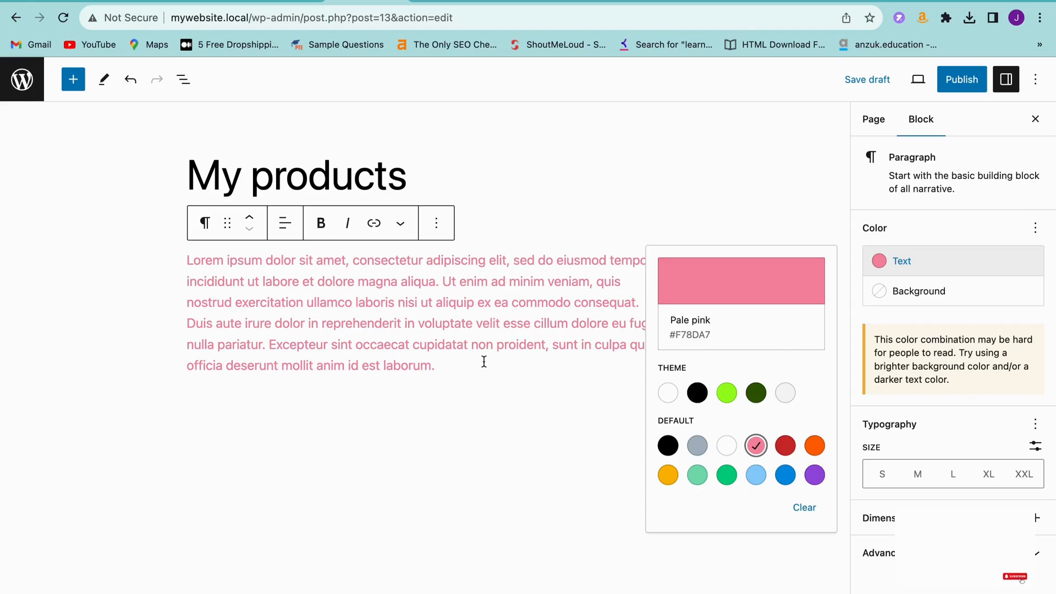
pyautogui.click(805, 509)
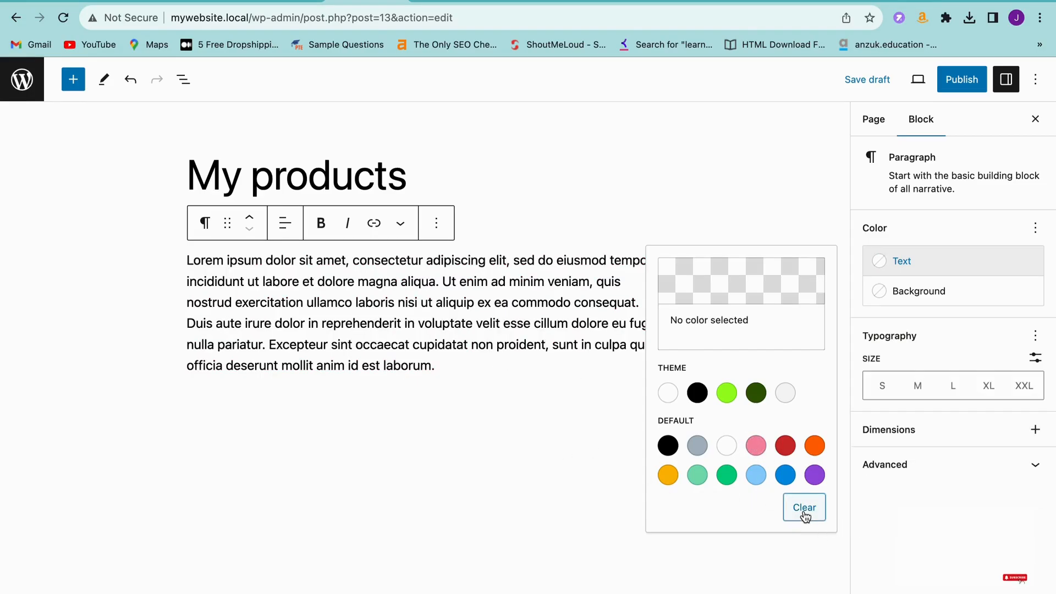
pyautogui.click(554, 411)
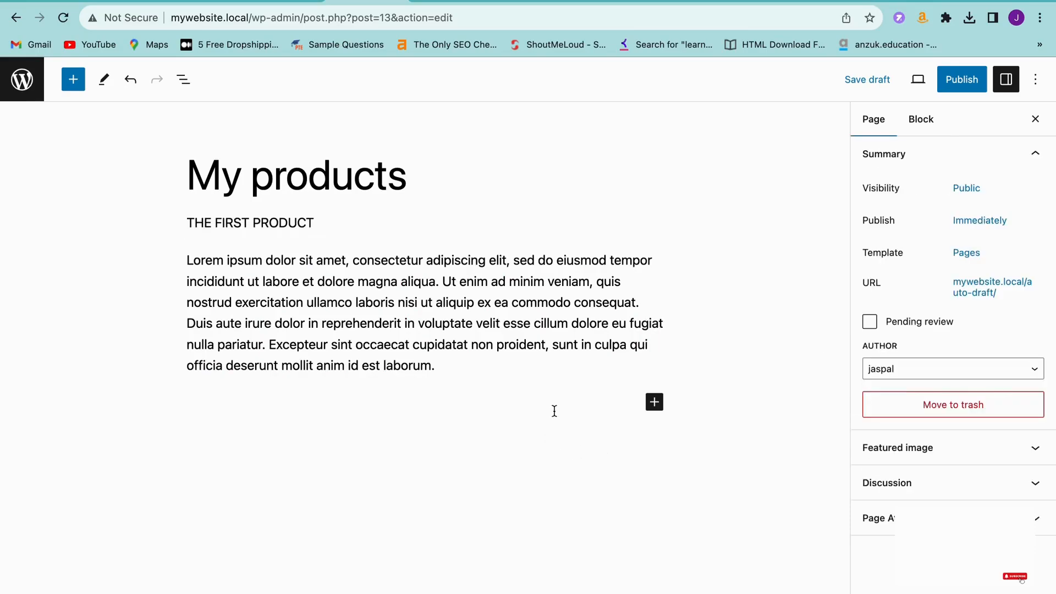
# - Set the Lorem ipsum paragraph's background to the solid color Vivid green cyan
pyautogui.click(510, 327)
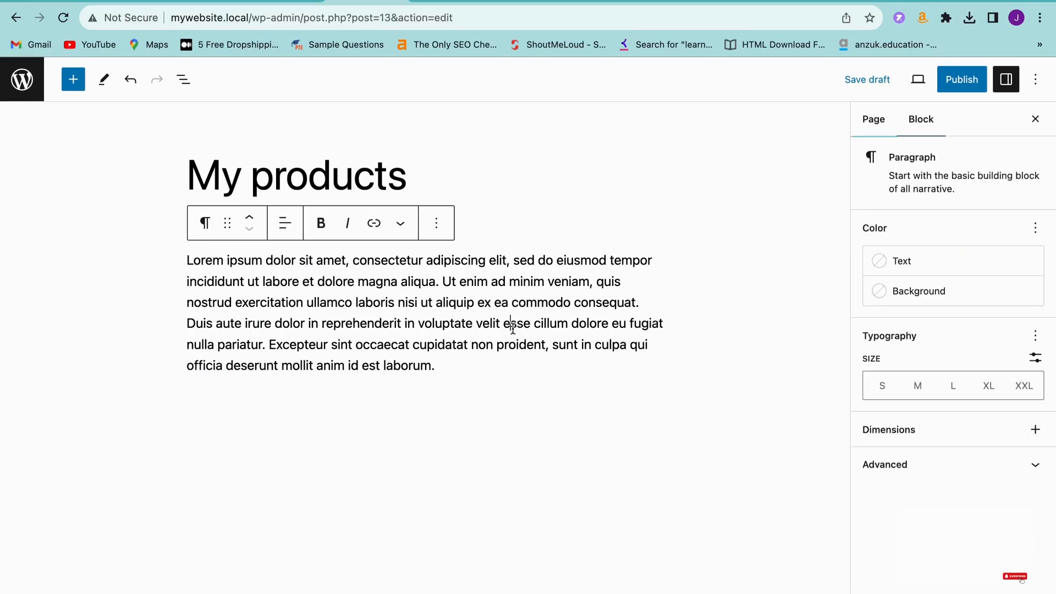
pyautogui.moveTo(434, 366); pyautogui.dragTo(176, 255)
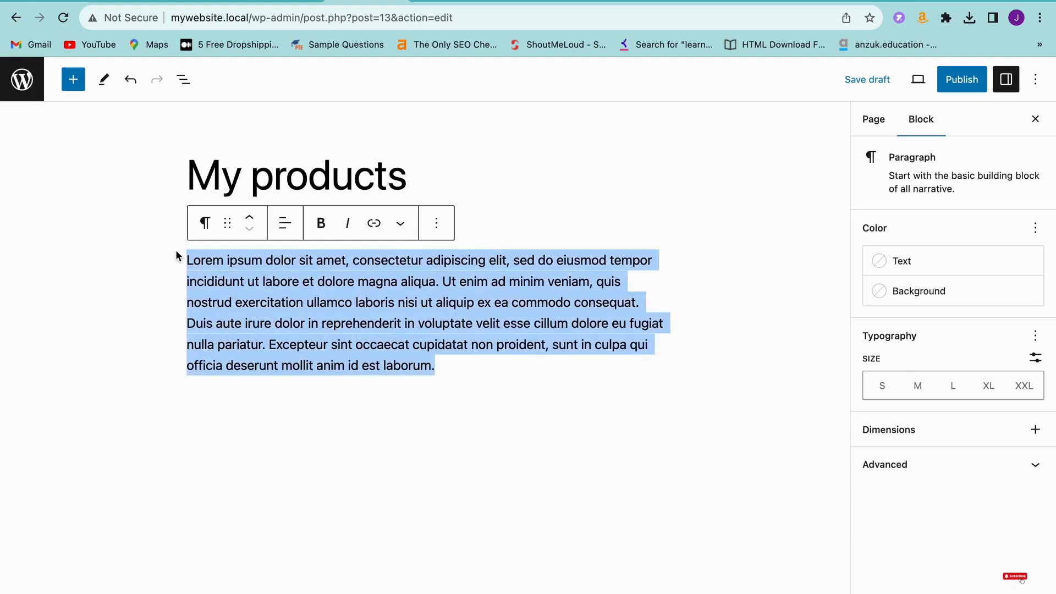
pyautogui.click(922, 303)
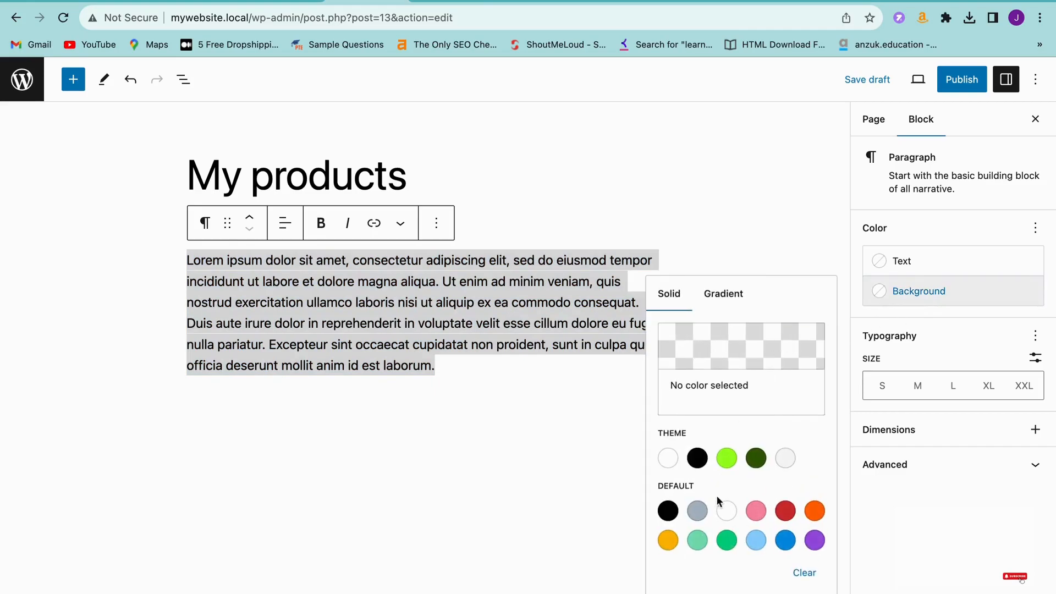
pyautogui.click(727, 540)
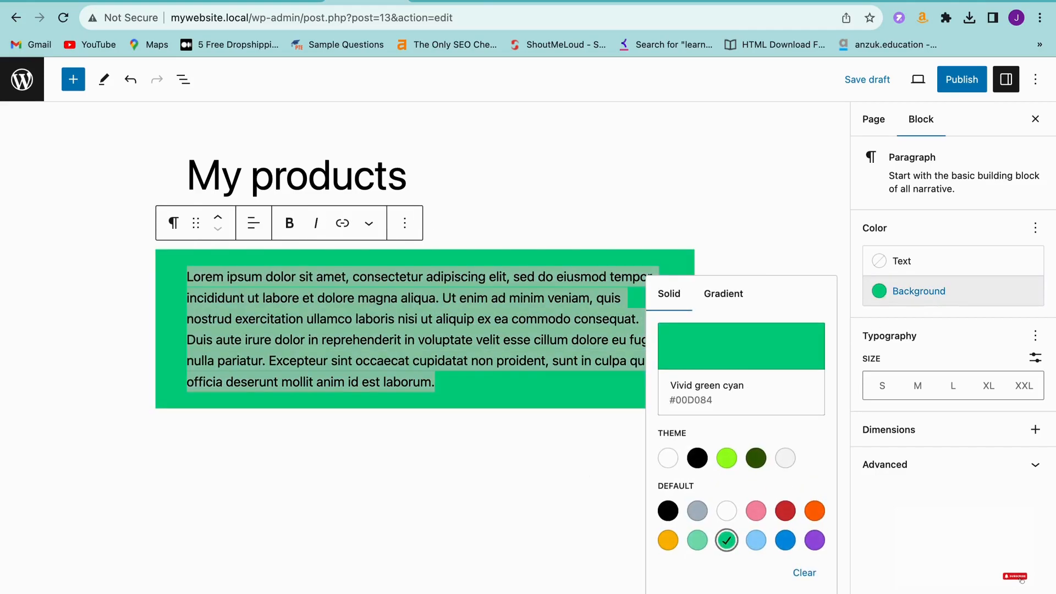
pyautogui.click(558, 442)
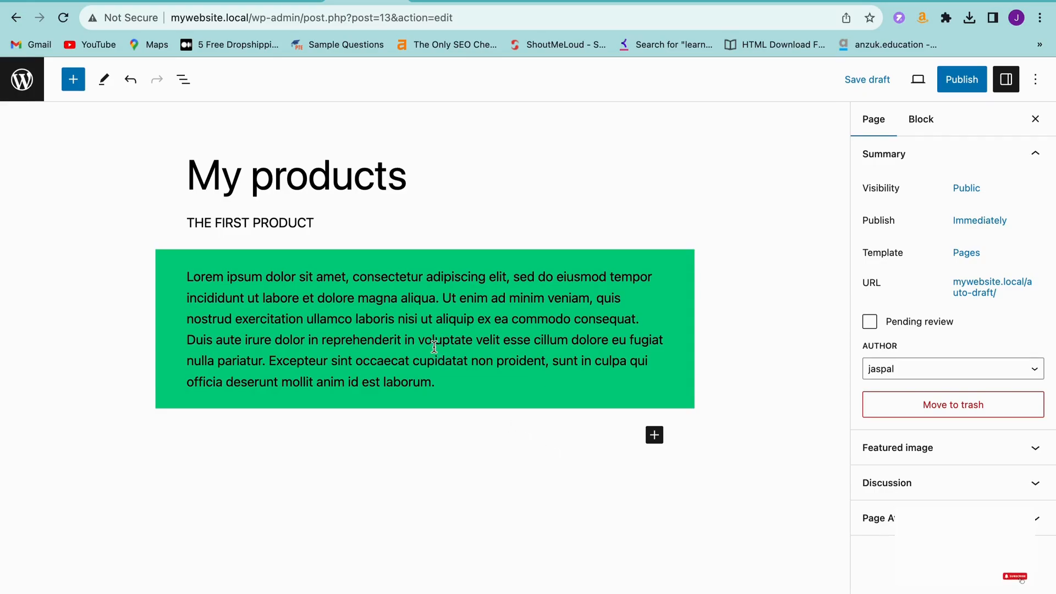
# - Set the background of "The First Product" heading to the default pale pink color
pyautogui.click(285, 229)
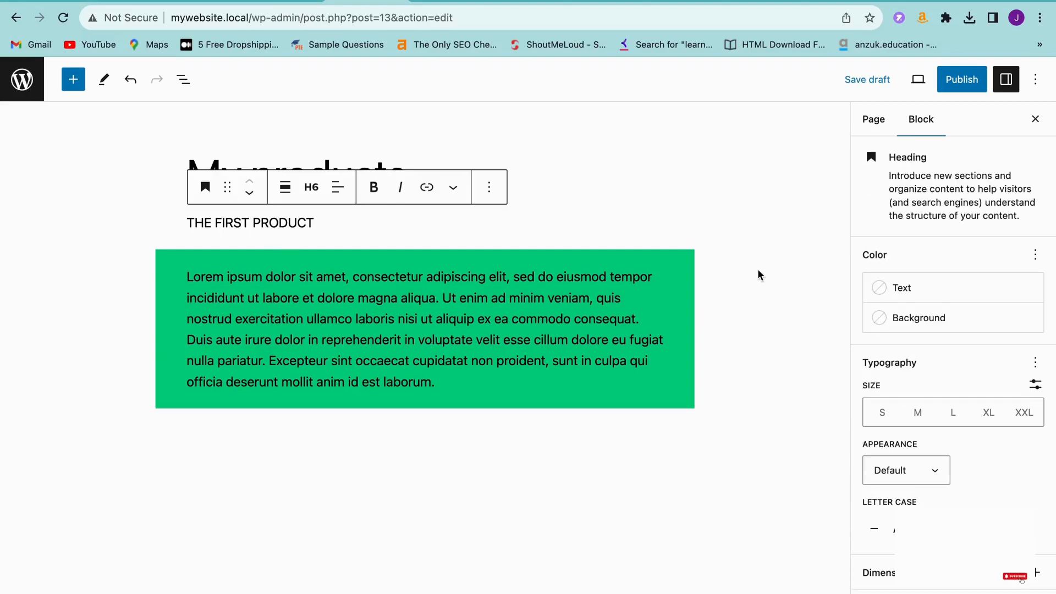
pyautogui.click(902, 317)
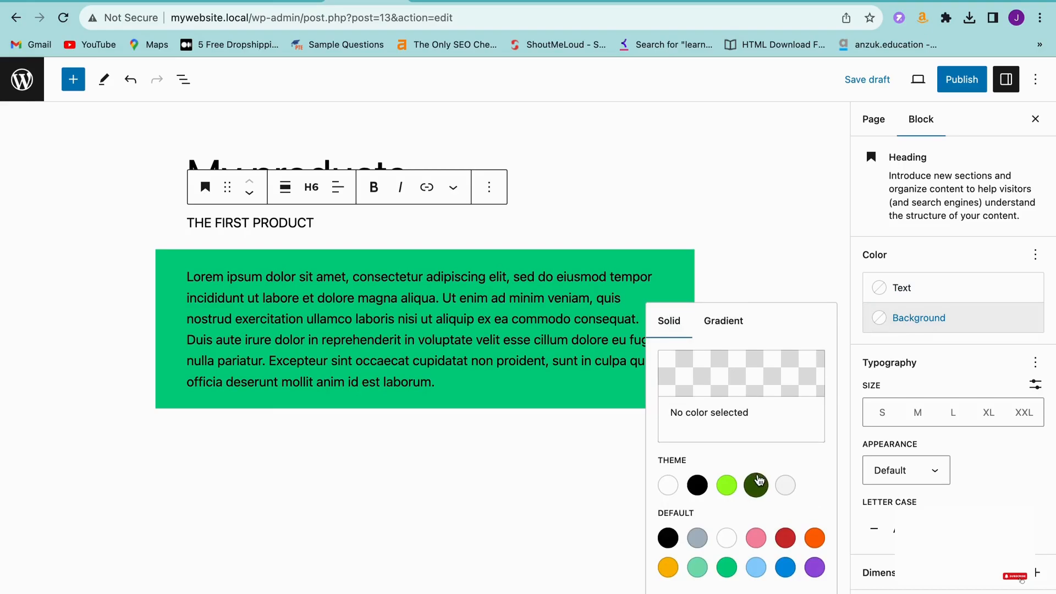
pyautogui.click(756, 537)
pyautogui.click(486, 398)
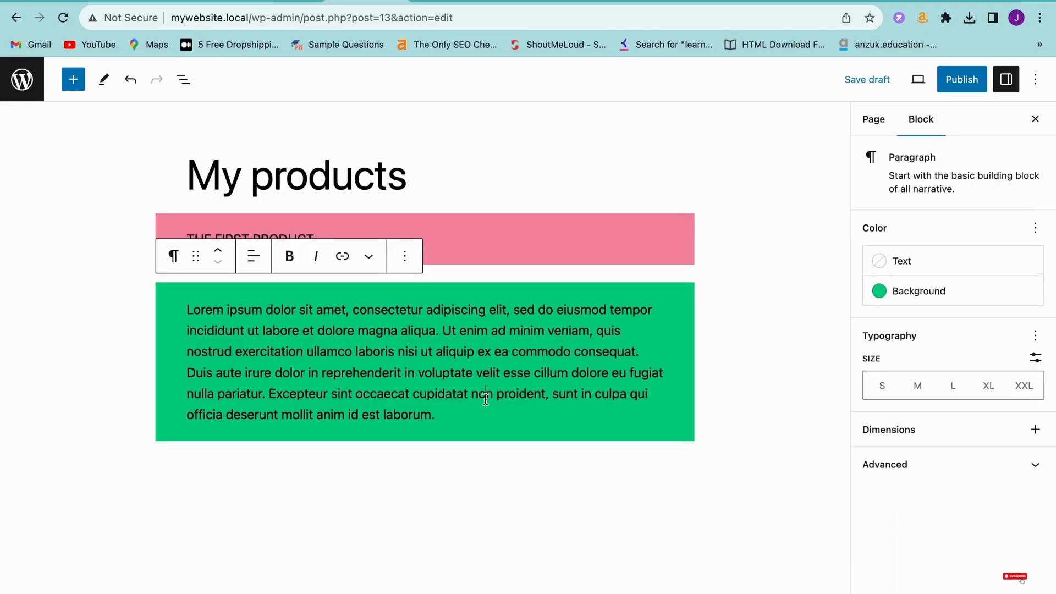
# - Undo the background colors of the heading and the paragraph
pyautogui.hotkey('ctrl', 'z')
pyautogui.hotkey('ctrl', 'z')
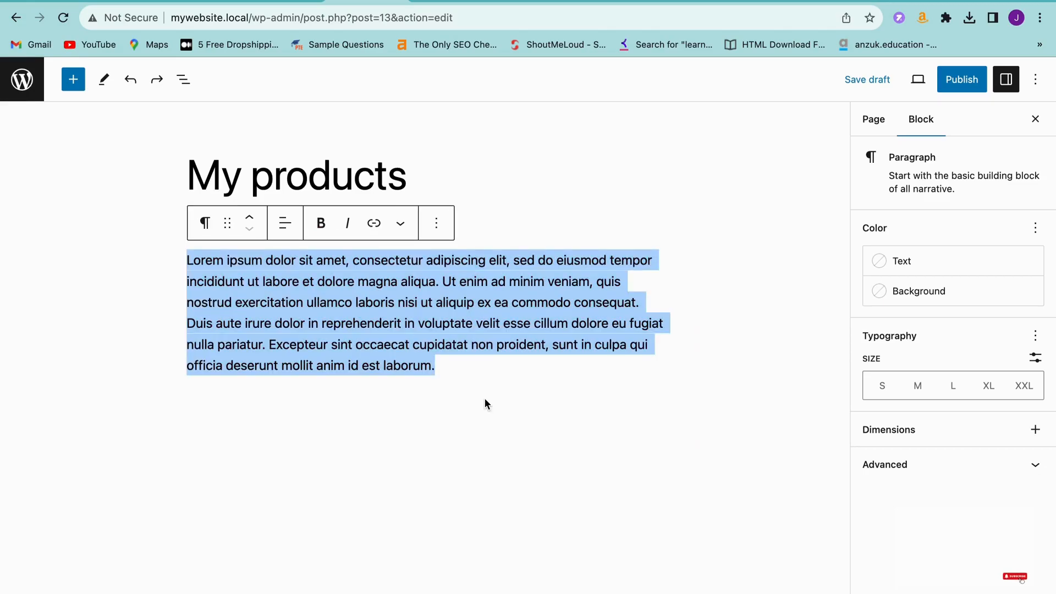
pyautogui.click(509, 400)
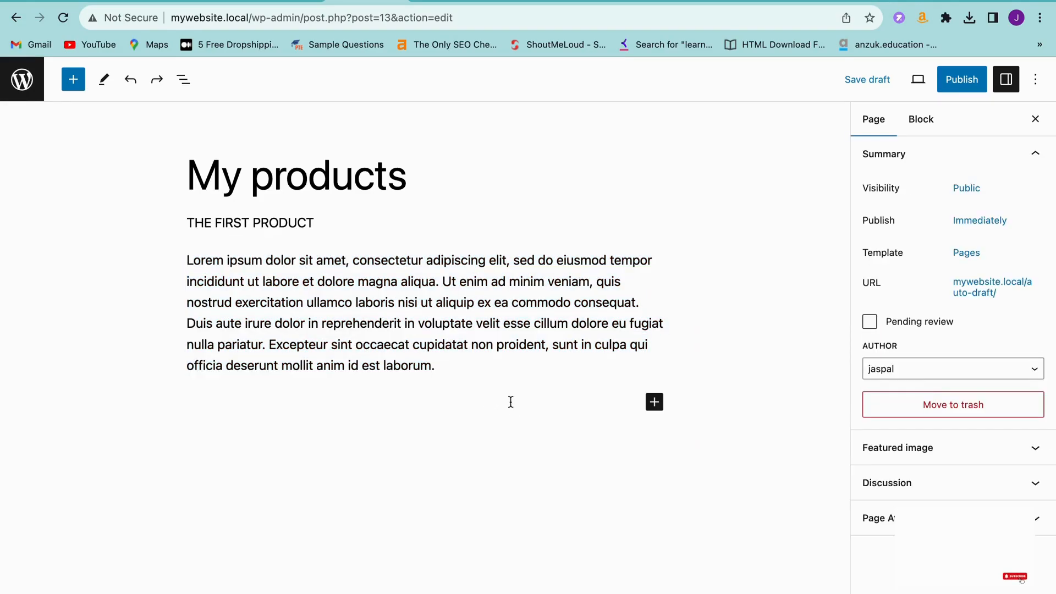
# - Set the Lorem ipsum paragraph's typography size to L (Large) and review the enlarged text
pyautogui.click(410, 348)
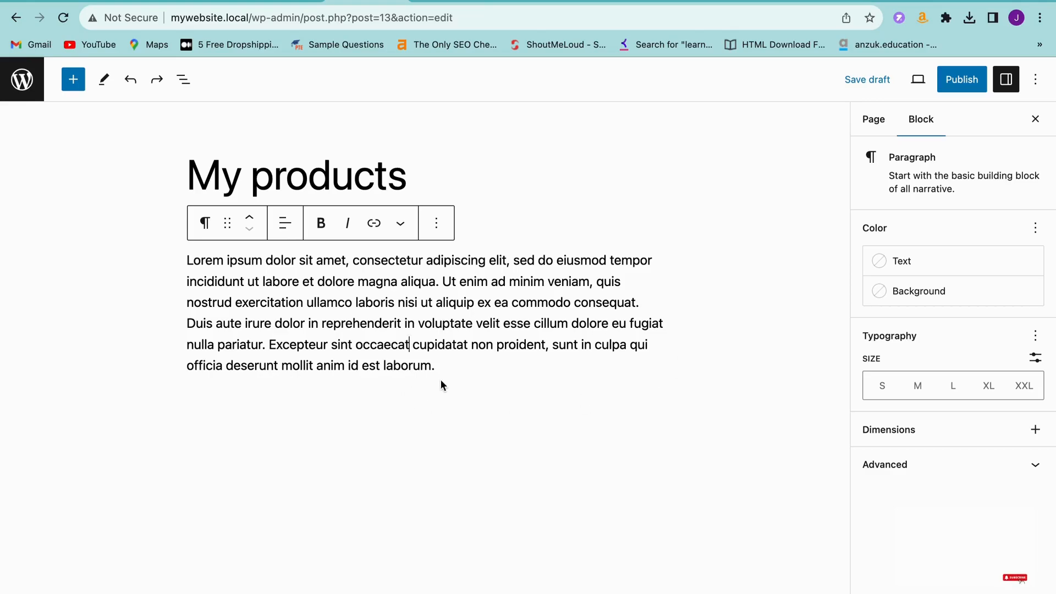
pyautogui.moveTo(437, 367); pyautogui.dragTo(186, 259)
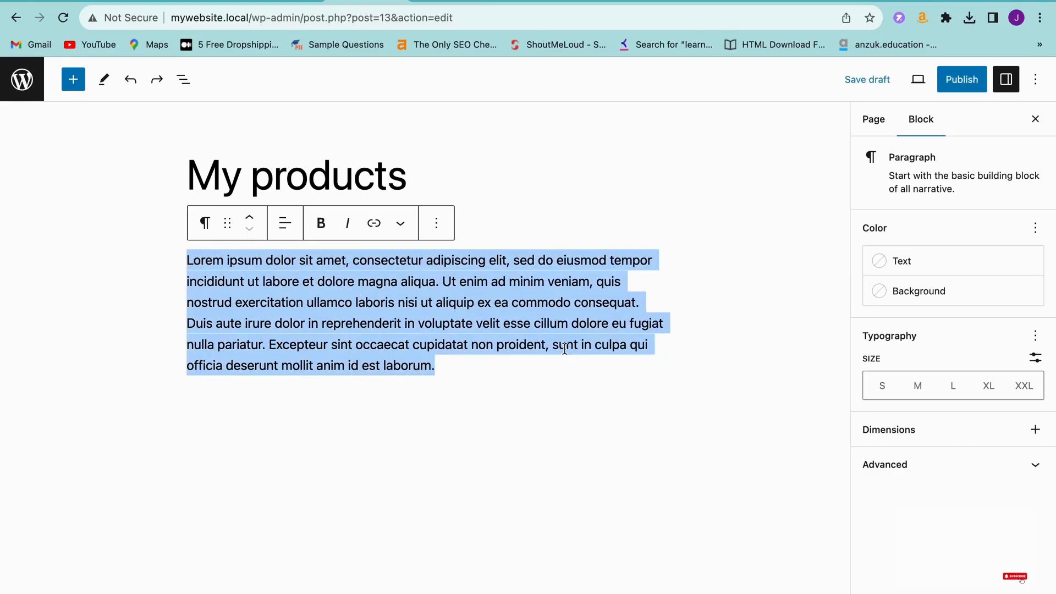
pyautogui.click(523, 323)
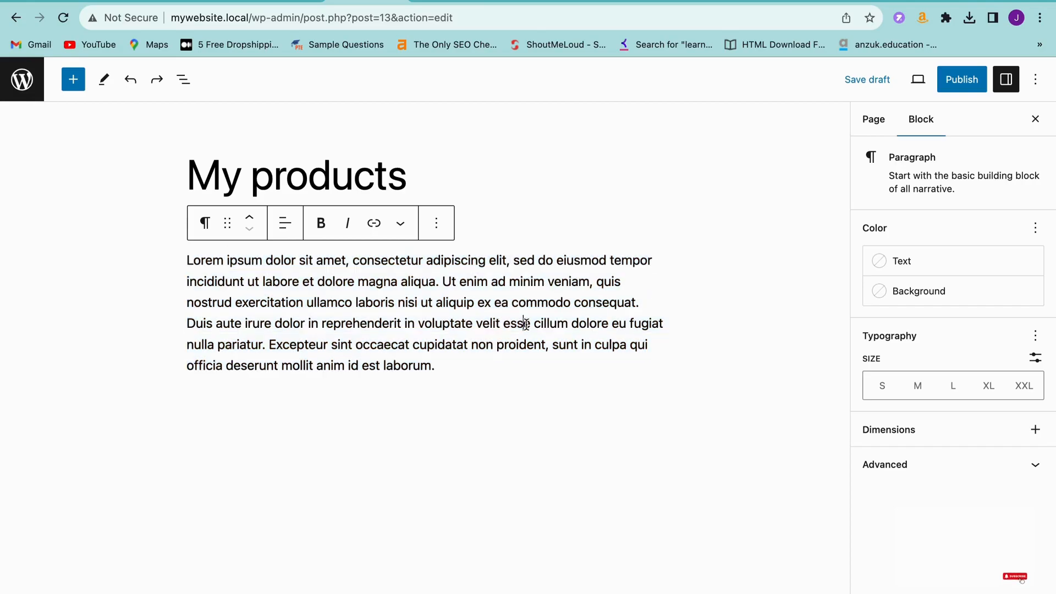
pyautogui.click(957, 392)
pyautogui.scroll(-2, 572, 421)
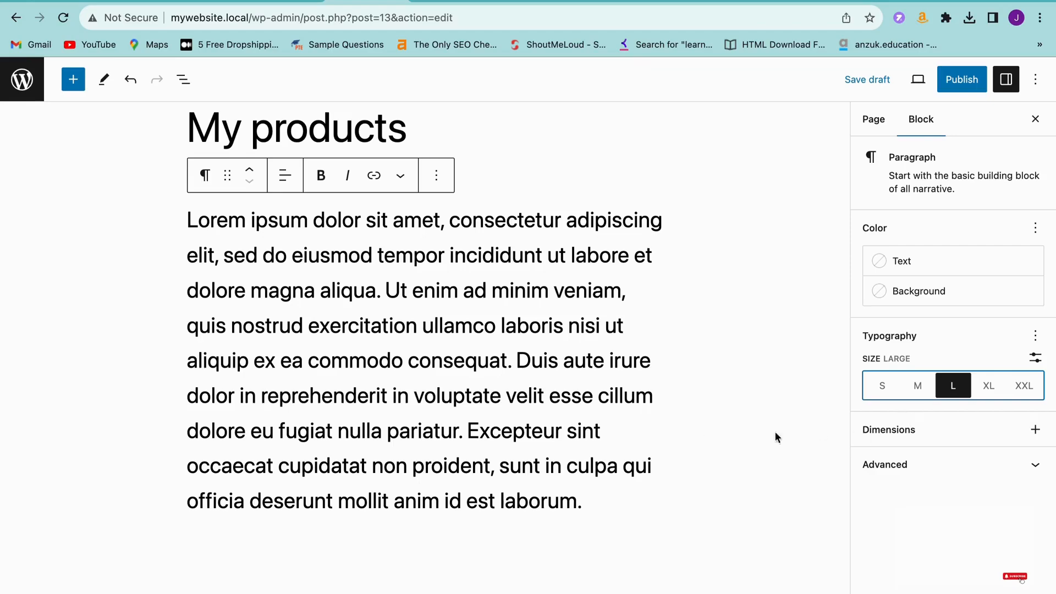
pyautogui.click(561, 435)
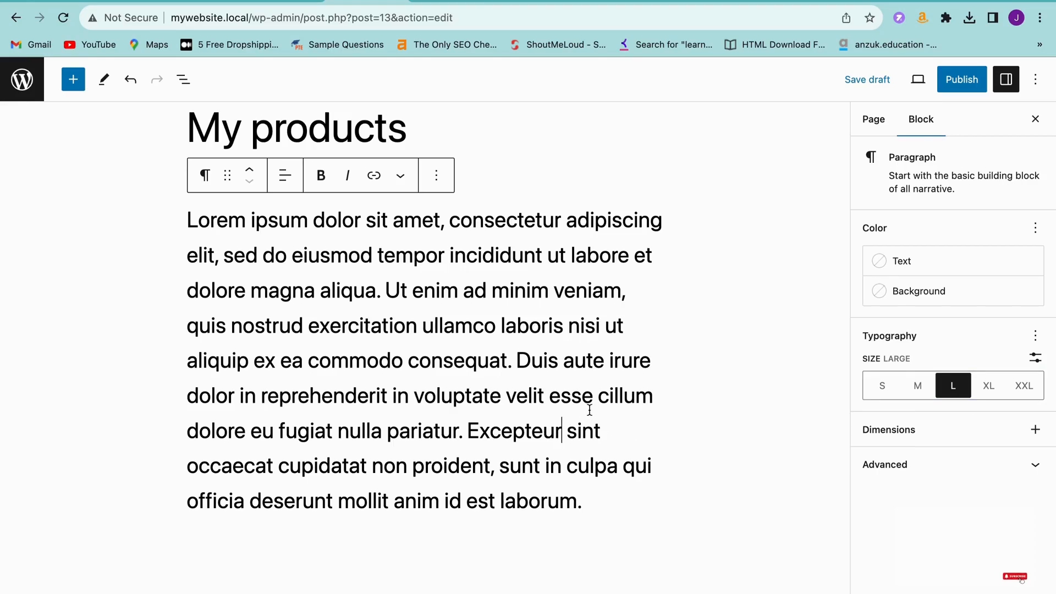
pyautogui.scroll(-2, 580, 410)
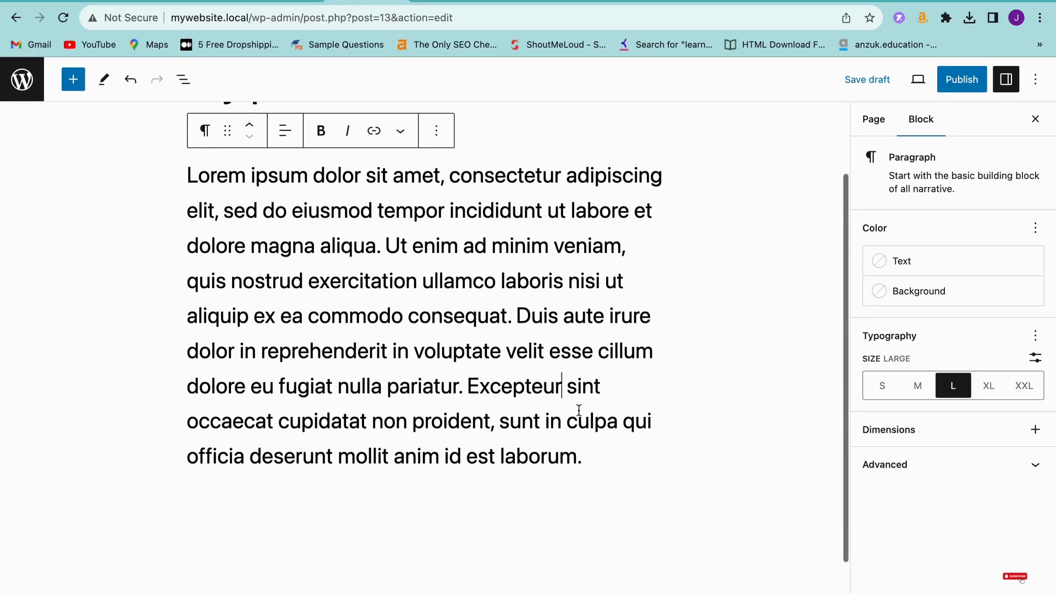
pyautogui.scroll(2, 578, 413)
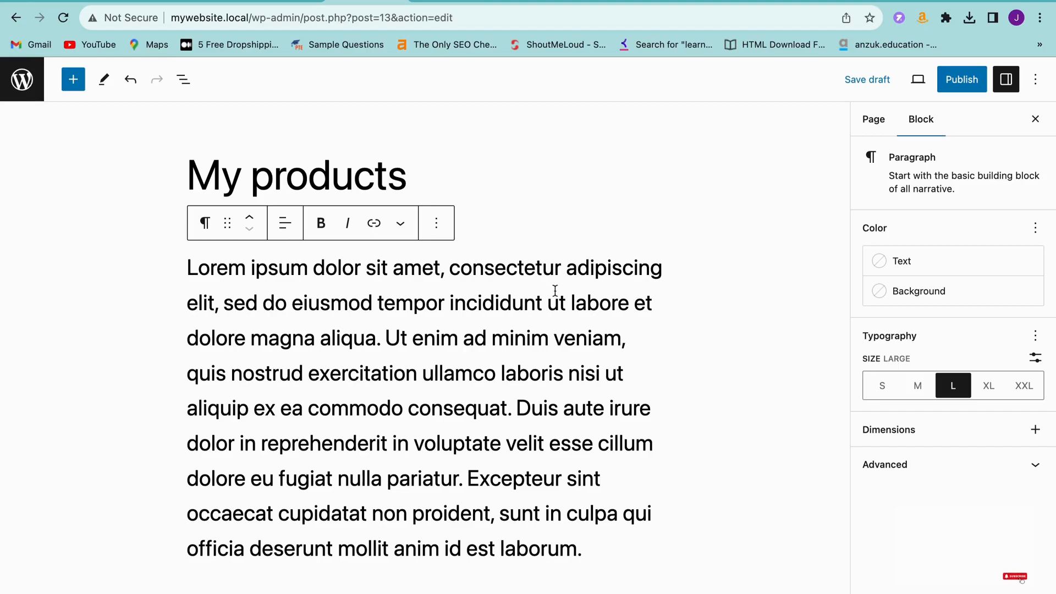
# - Insert an Image block directly below the Lorem ipsum paragraph
pyautogui.click(422, 290)
pyautogui.scroll(-3, 599, 480)
pyautogui.click(606, 427)
pyautogui.press('Return')
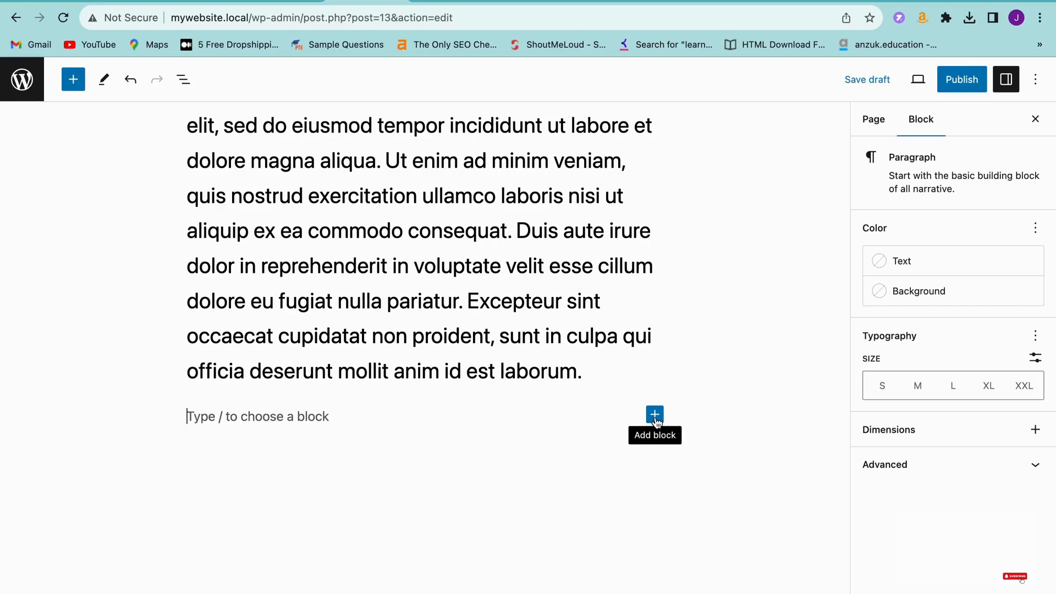
pyautogui.click(290, 434)
pyautogui.click(303, 413)
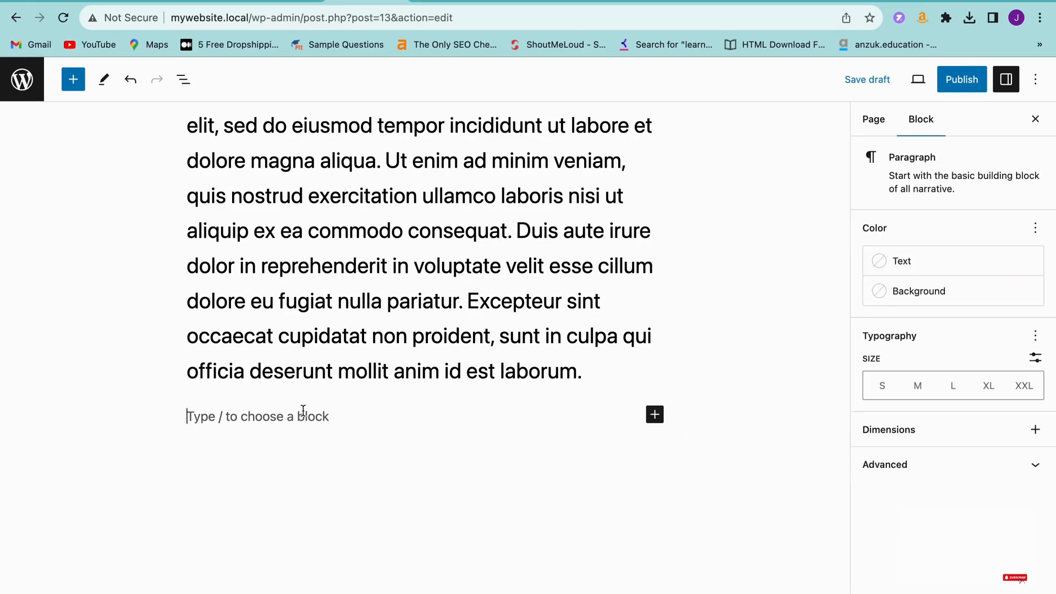
pyautogui.click(655, 414)
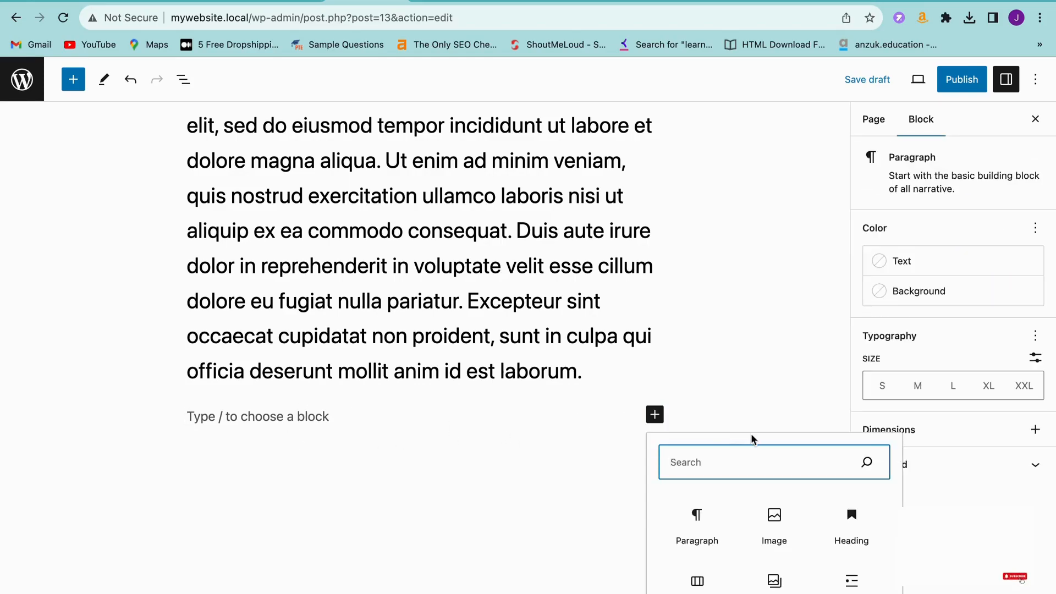
pyautogui.scroll(-1, 751, 385)
pyautogui.click(775, 505)
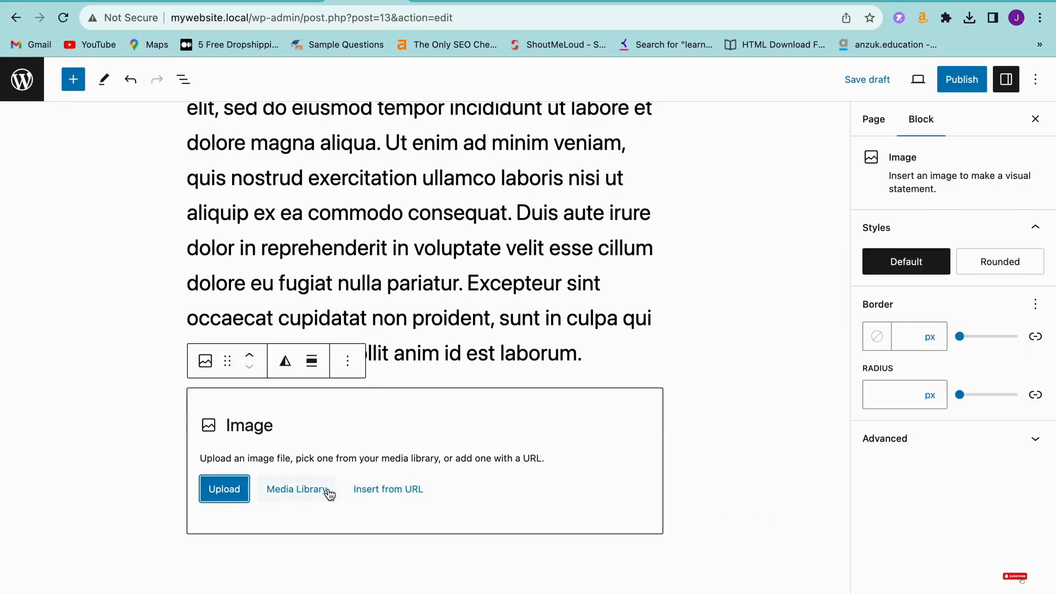
# - Upload "Purple and Blue Modern Choose Your Best Partner Banner Landscape.png" from the Downloads folder into the Image block
pyautogui.click(231, 492)
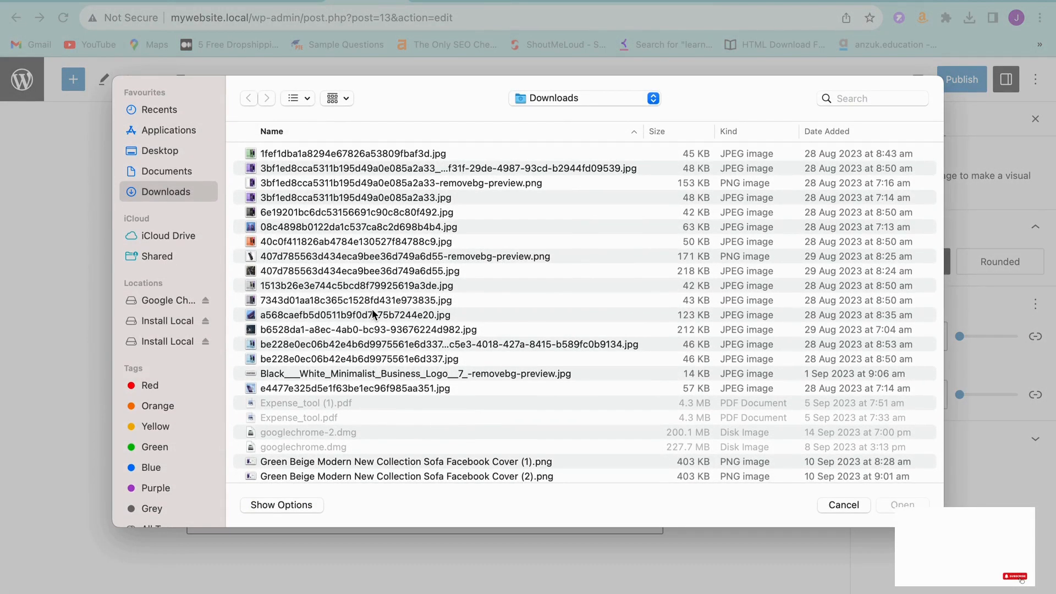
pyautogui.scroll(-10, 373, 313)
pyautogui.scroll(5, 372, 309)
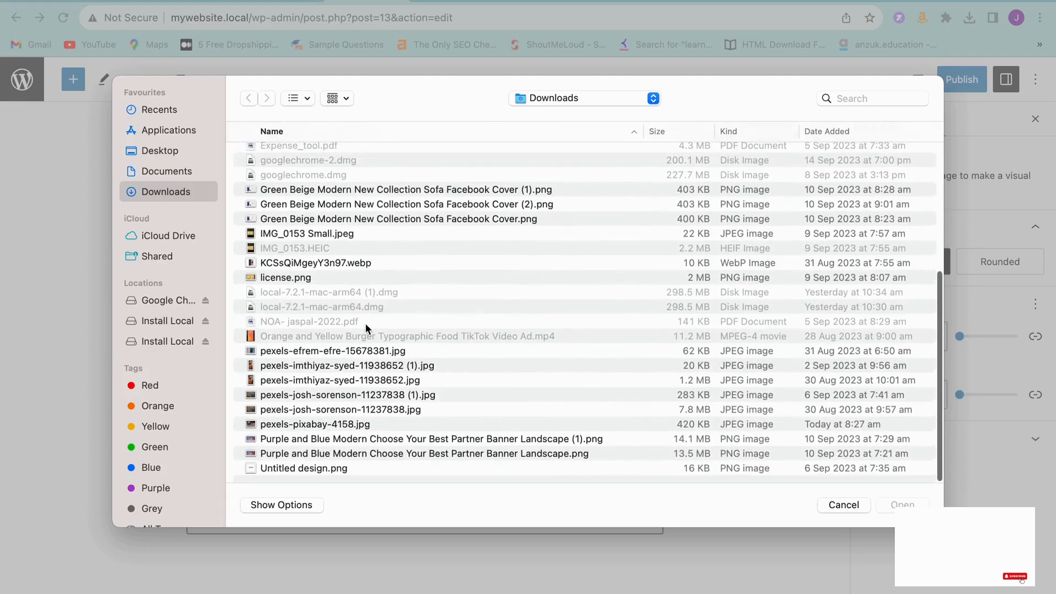
pyautogui.scroll(4, 365, 322)
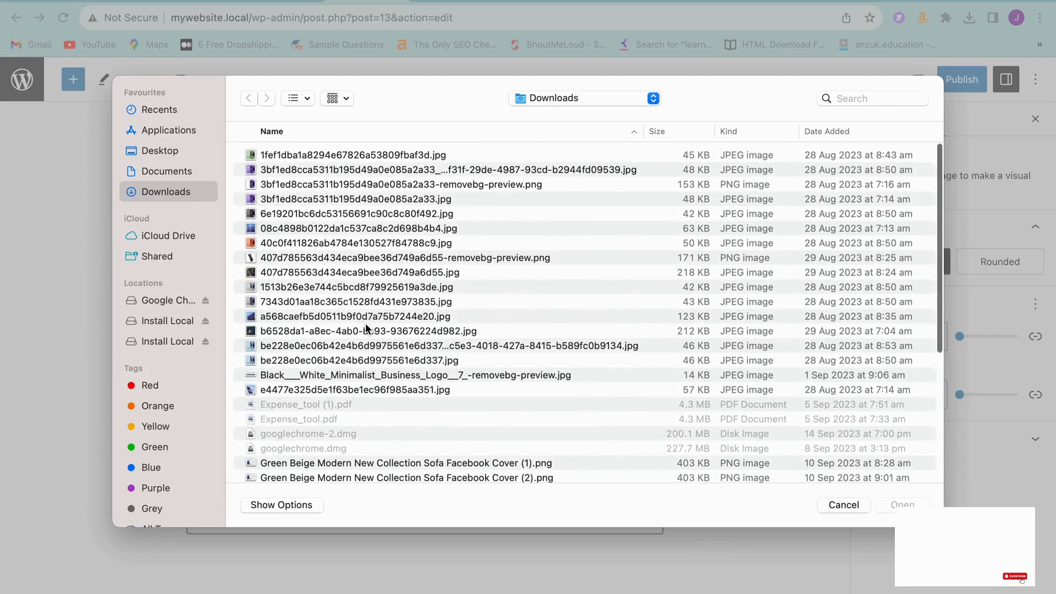
pyautogui.scroll(-5, 331, 379)
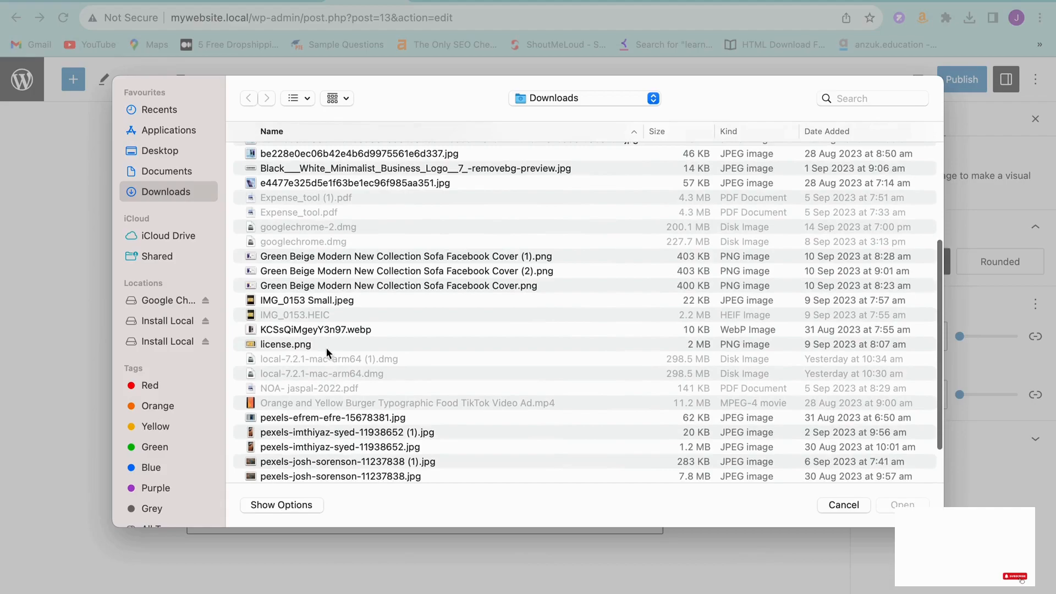
pyautogui.scroll(-3, 301, 416)
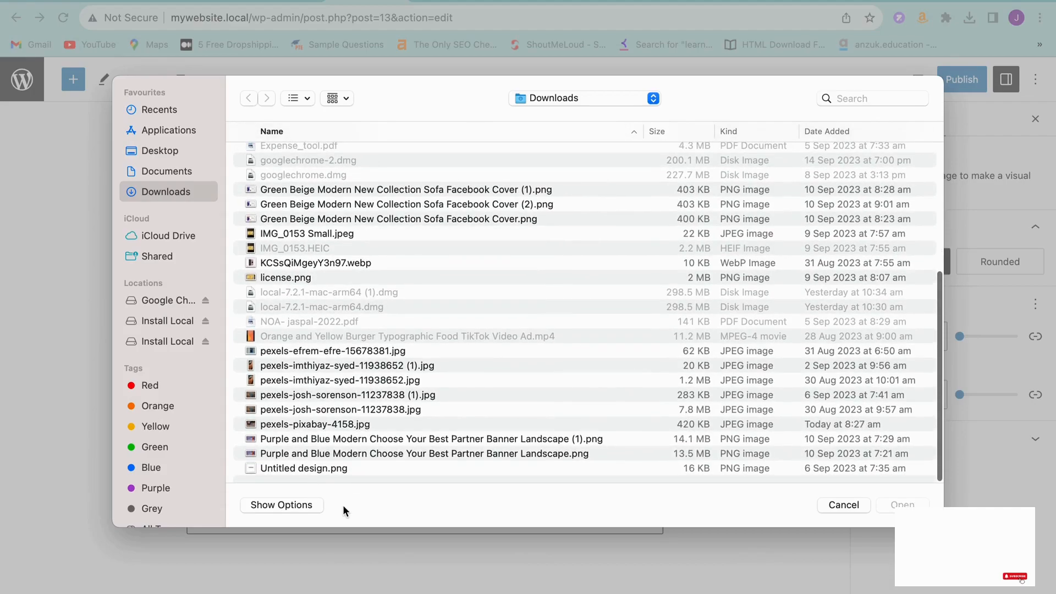
pyautogui.click(318, 455)
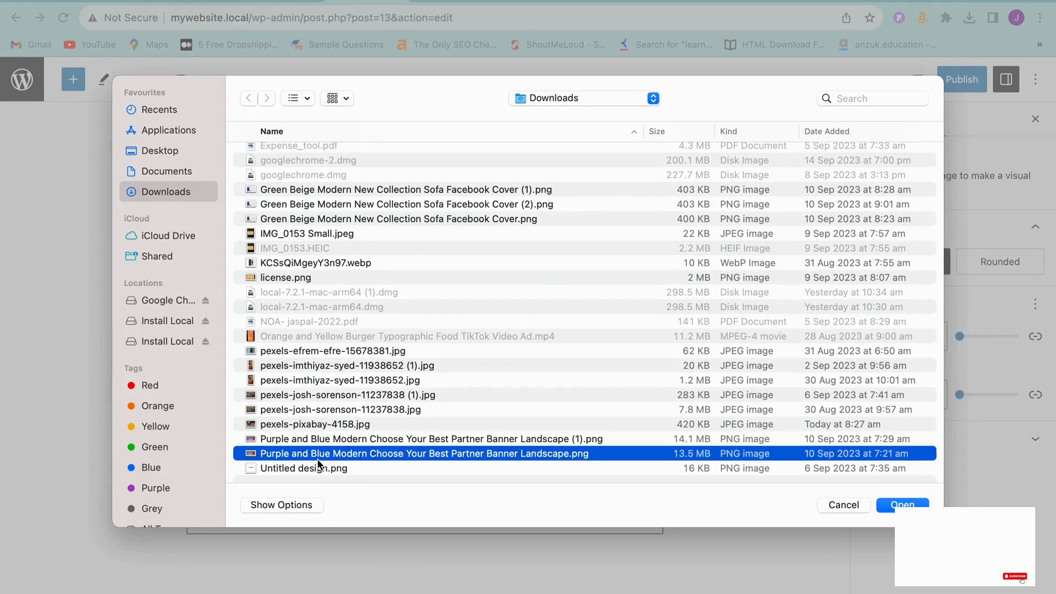
pyautogui.click(903, 505)
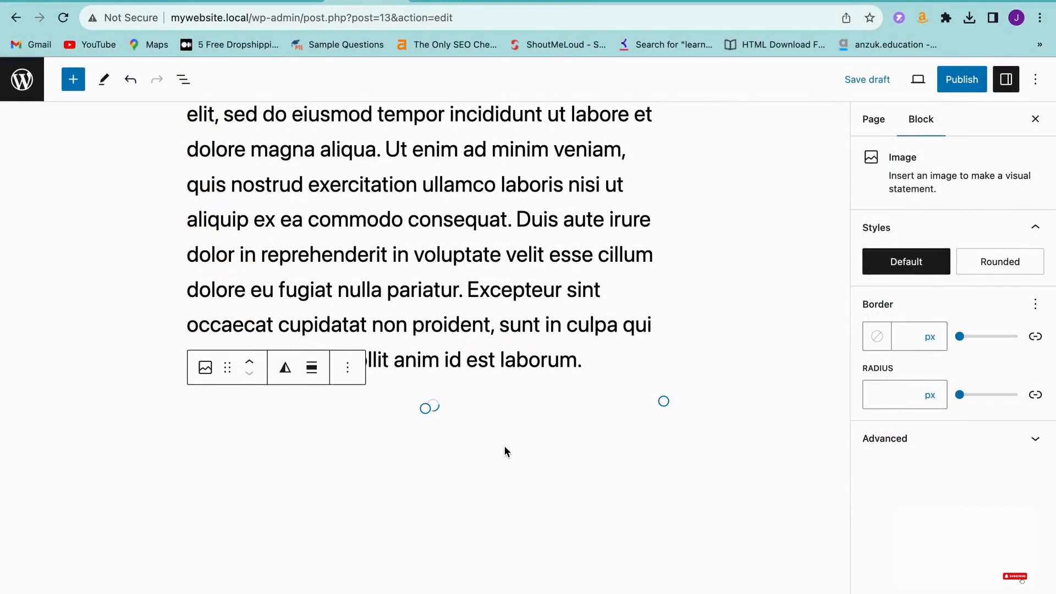
pyautogui.scroll(-3, 504, 446)
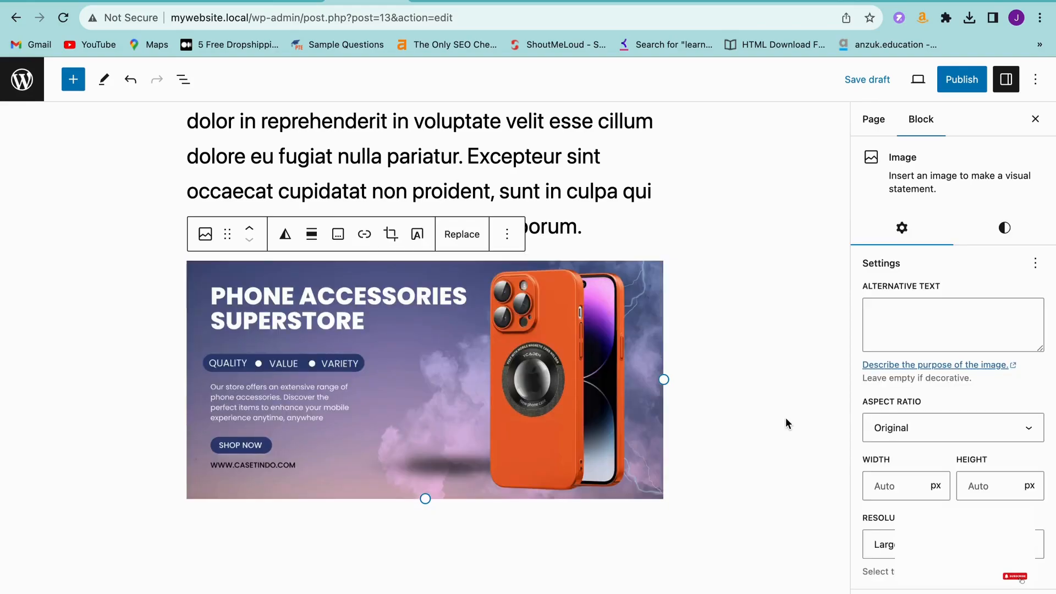
# - Resize the phone accessories banner image slightly, to a width of about 648 px
pyautogui.click(764, 380)
pyautogui.click(622, 358)
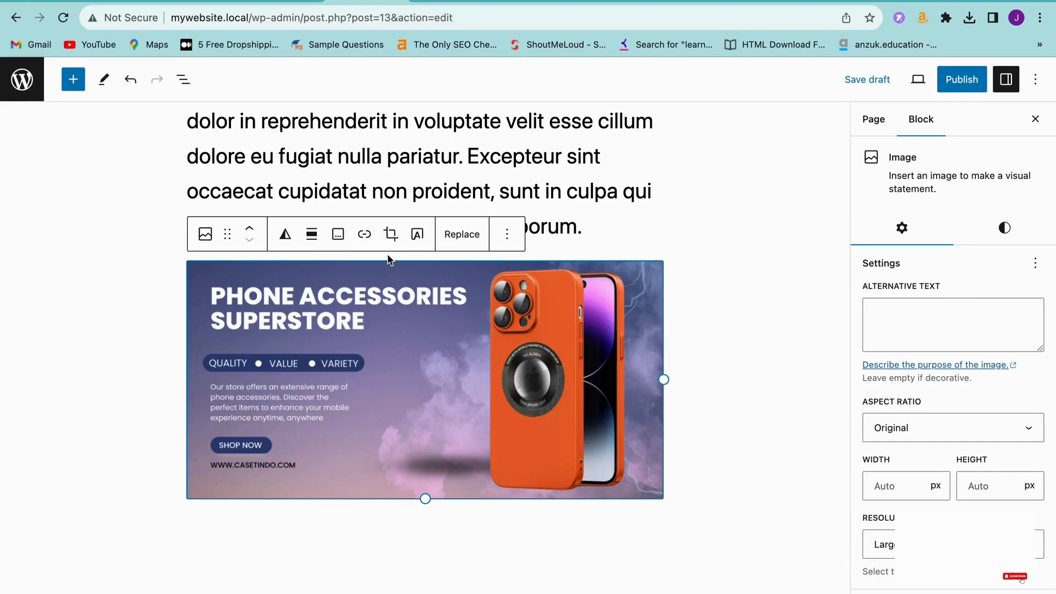
pyautogui.moveTo(667, 385)
pyautogui.mouseDown()
pyautogui.moveTo(818, 384)
pyautogui.moveTo(661, 379)
pyautogui.mouseUp()
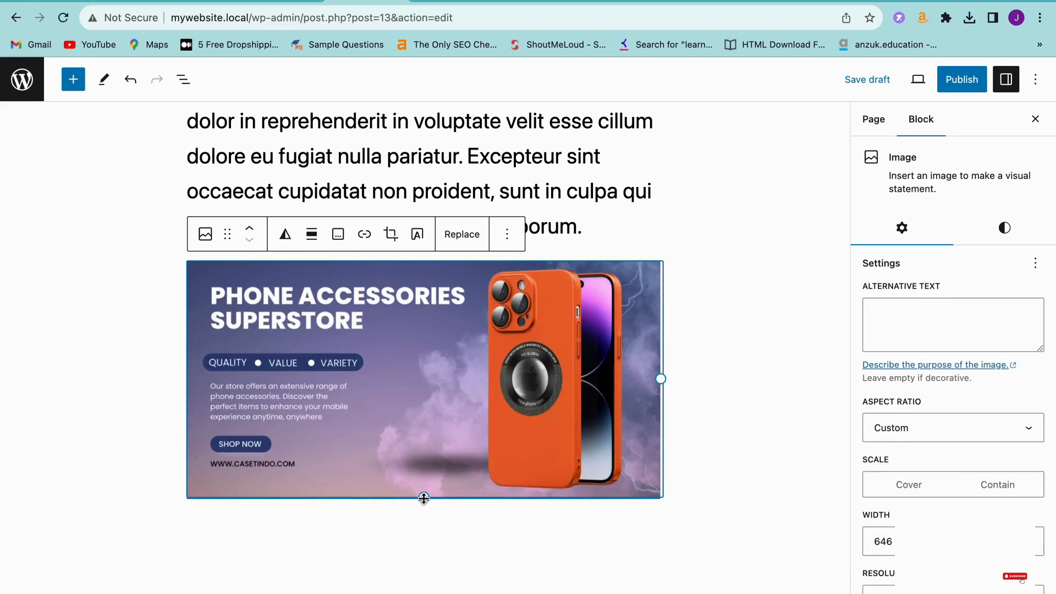
pyautogui.moveTo(423, 498); pyautogui.dragTo(349, 498)
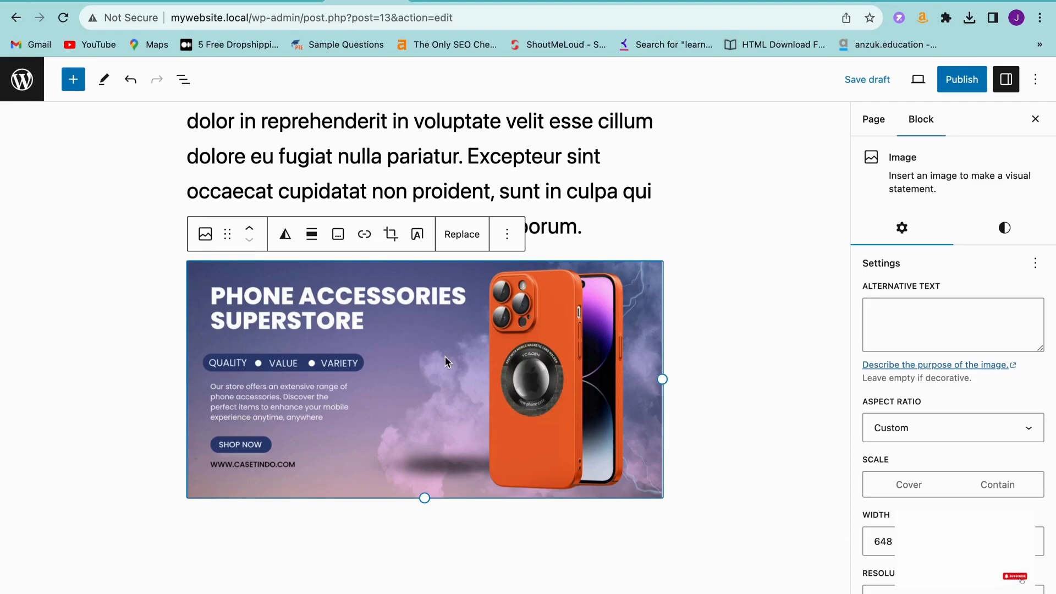
pyautogui.click(463, 237)
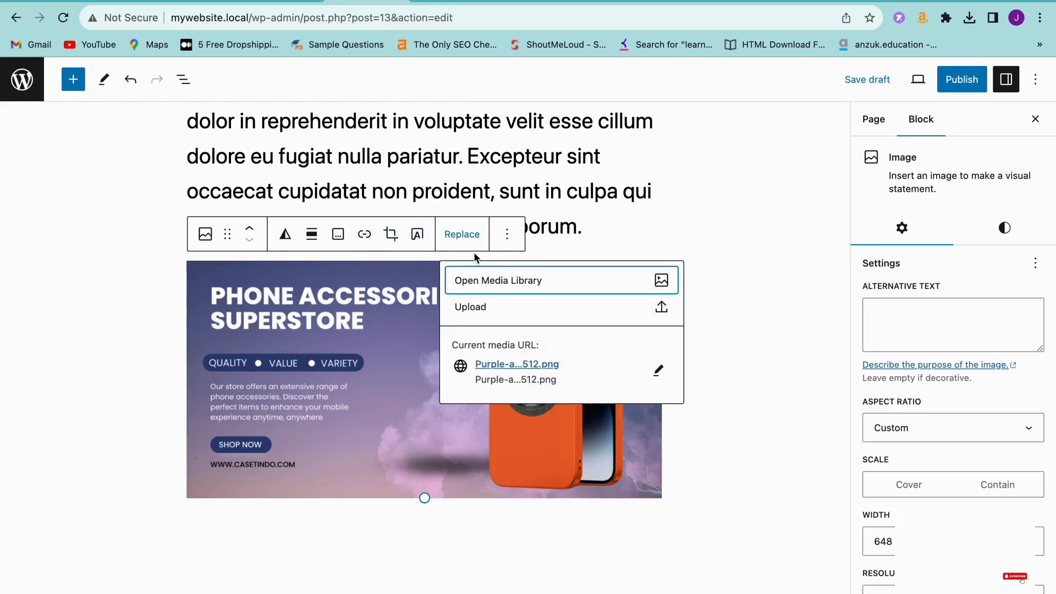
pyautogui.click(526, 285)
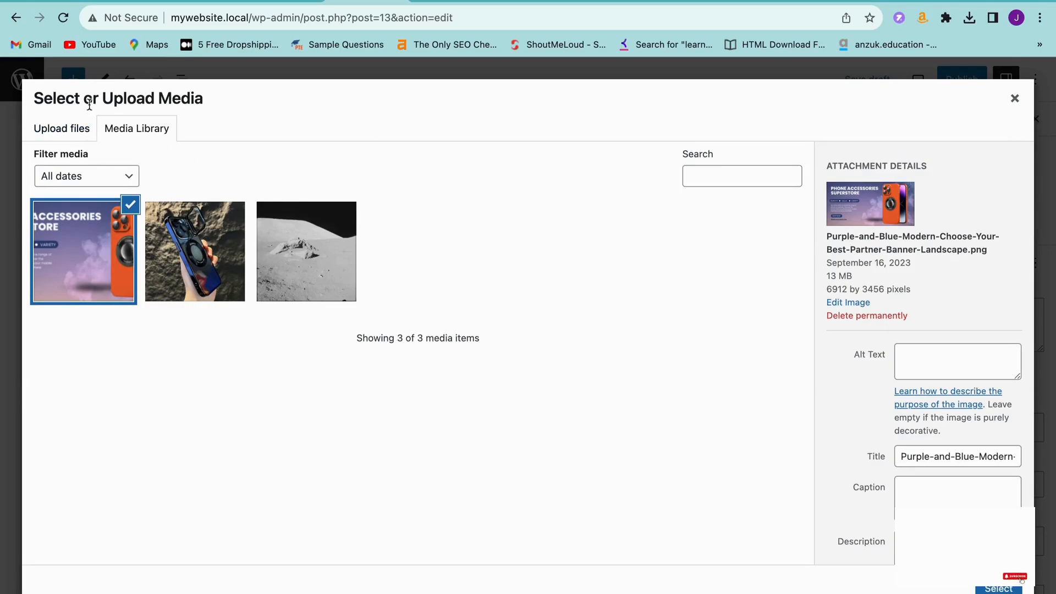
pyautogui.click(70, 132)
pyautogui.click(516, 344)
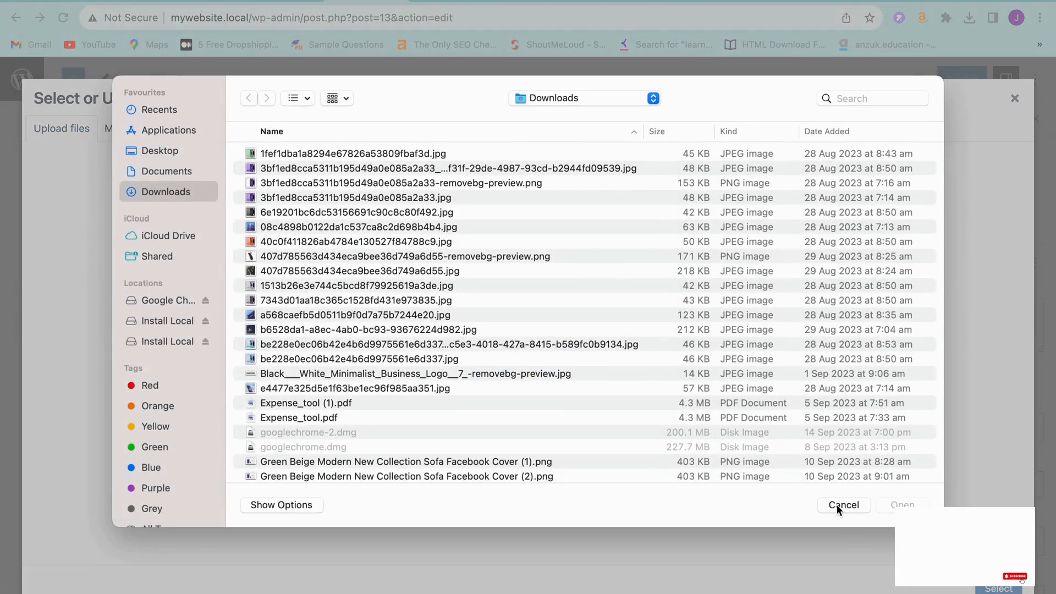
pyautogui.click(842, 504)
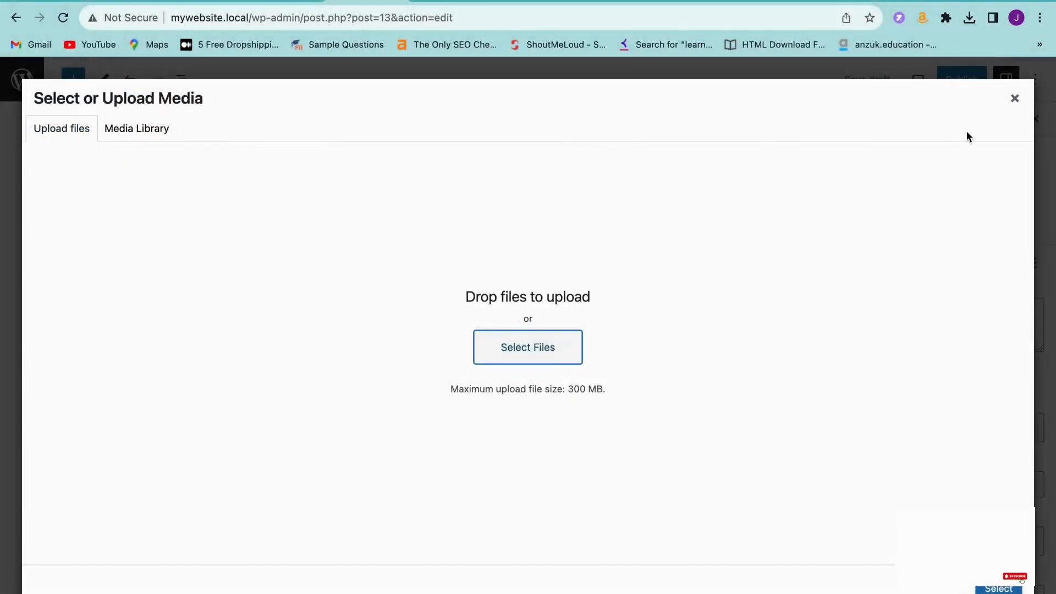
pyautogui.click(1015, 98)
pyautogui.click(715, 229)
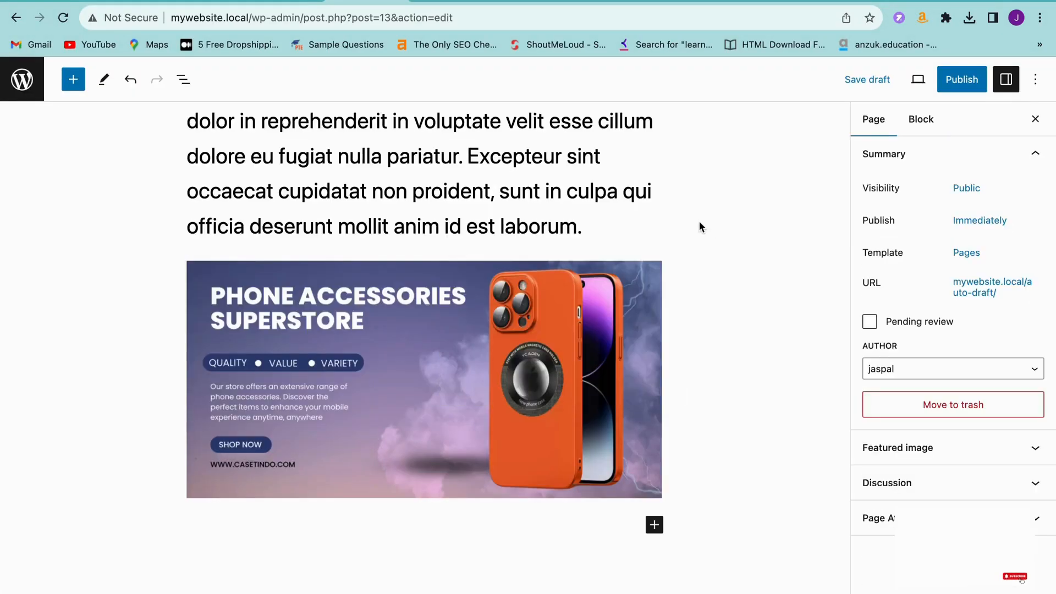
# - Review the My products page from the title to the banner image, and look at the available blocks
pyautogui.scroll(6, 700, 227)
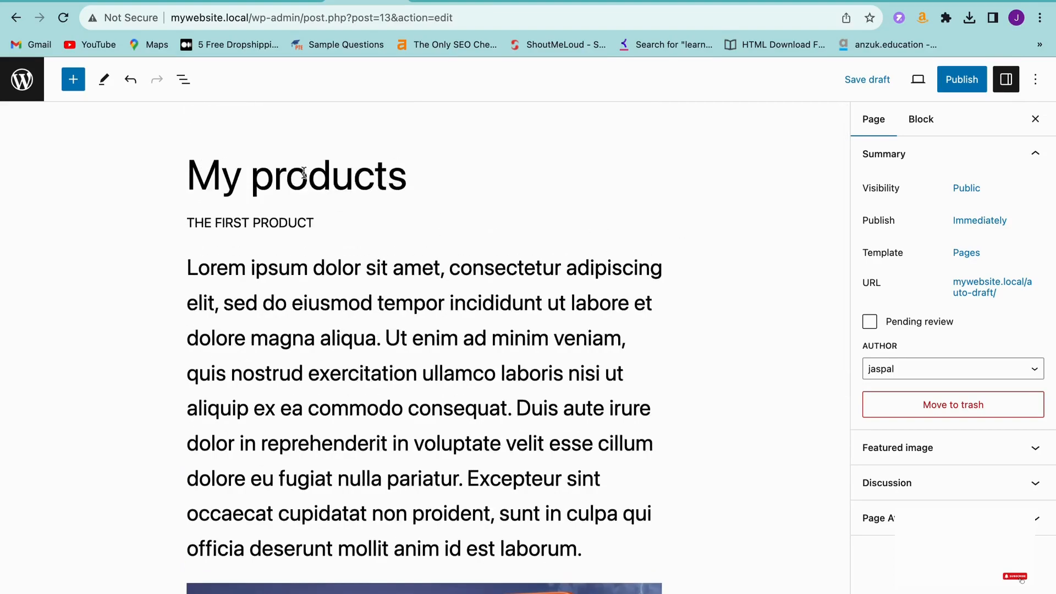
pyautogui.click(76, 83)
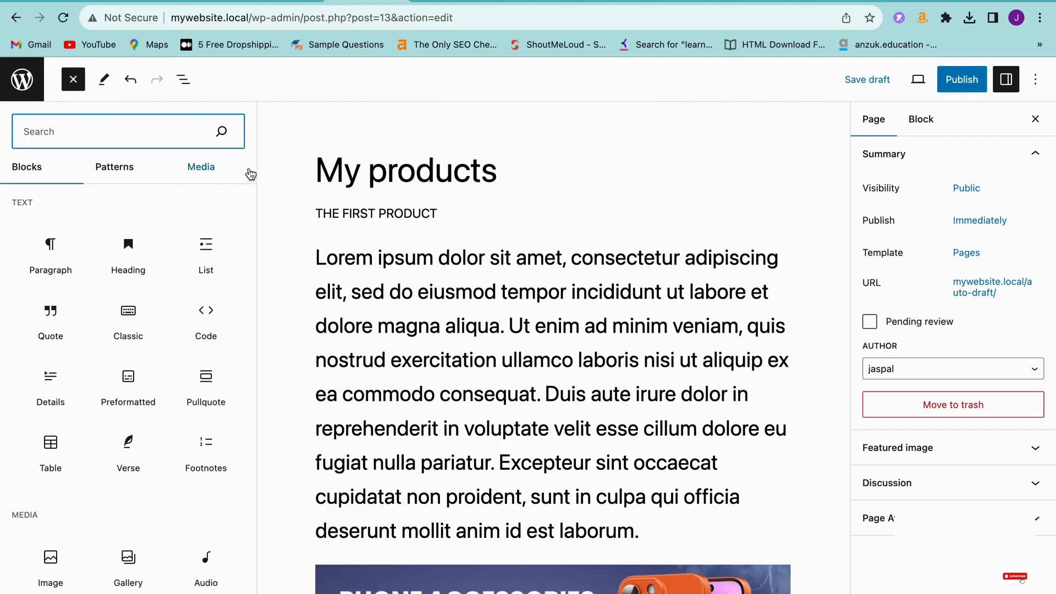
pyautogui.click(313, 123)
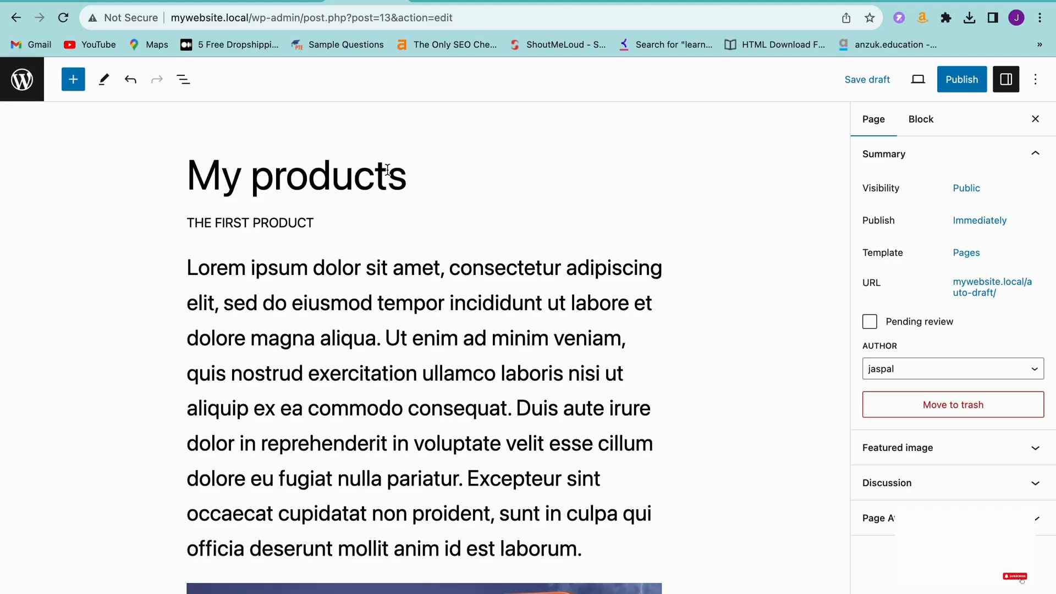
pyautogui.scroll(-2, 460, 265)
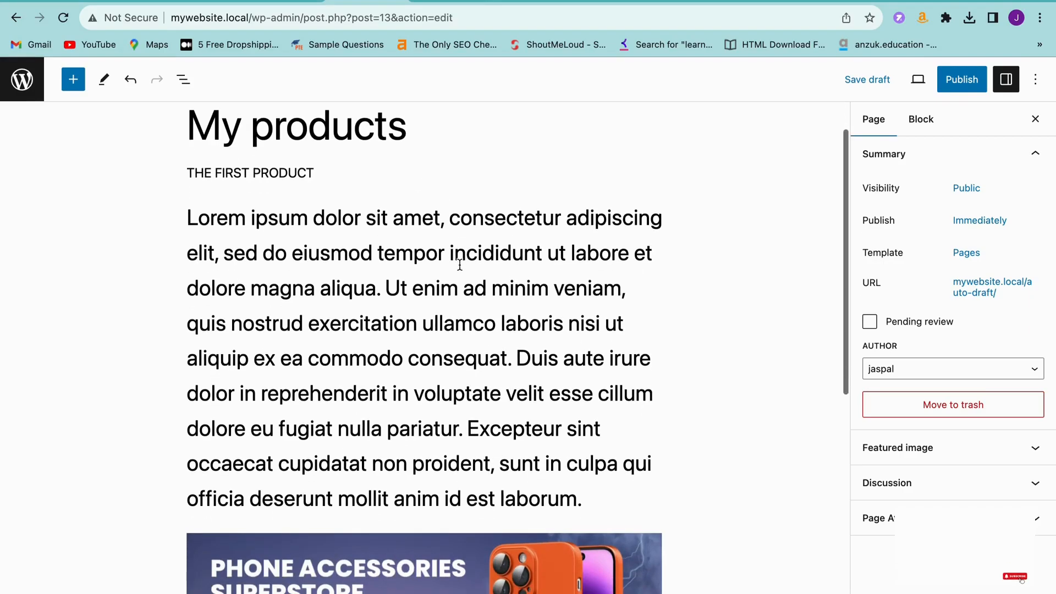
pyautogui.scroll(-1, 459, 265)
pyautogui.scroll(1, 460, 265)
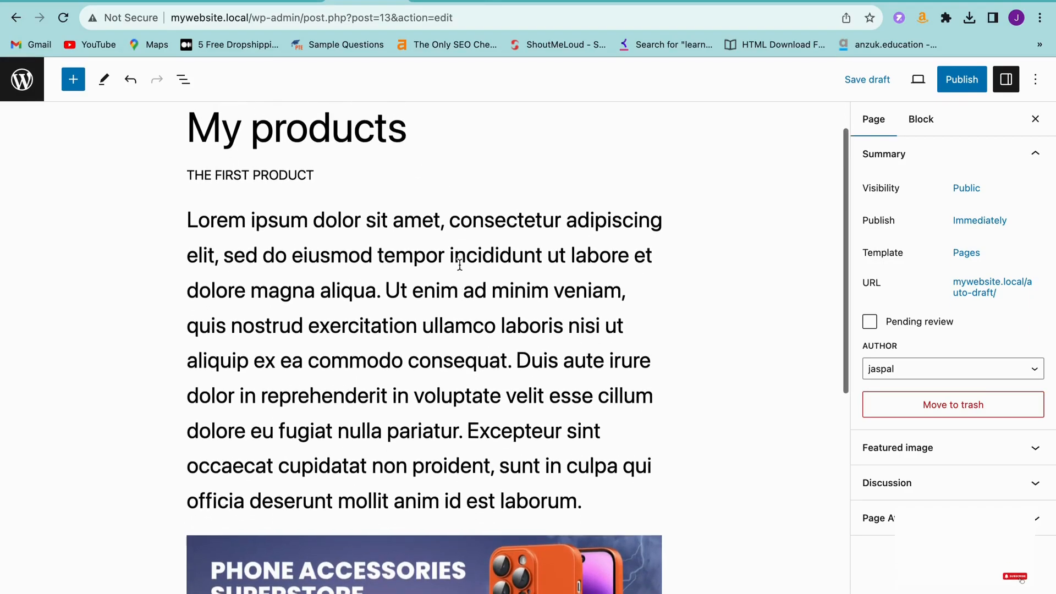
pyautogui.scroll(-1, 459, 265)
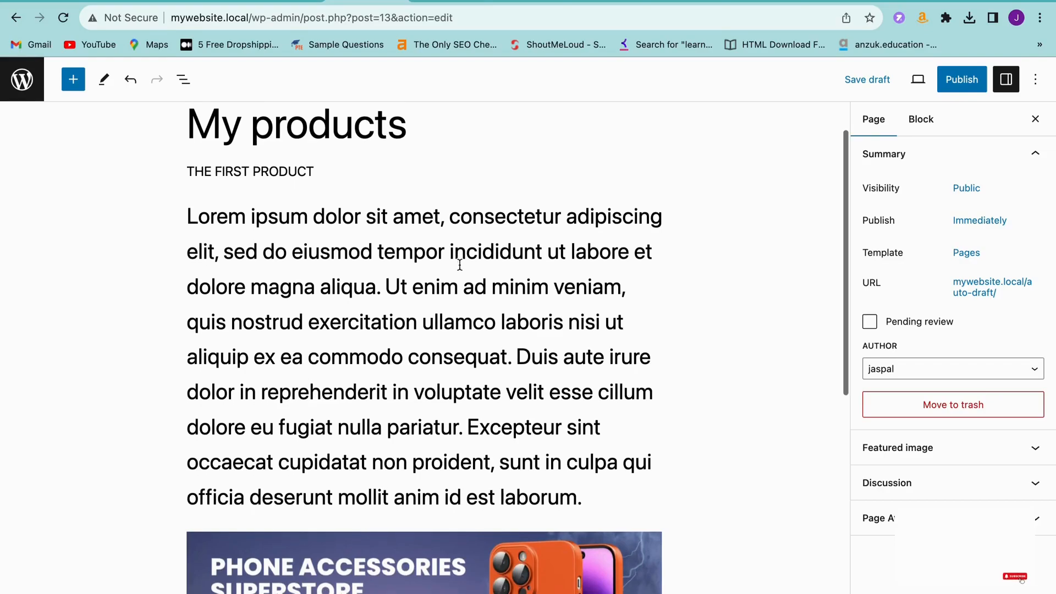
pyautogui.scroll(-3, 460, 265)
pyautogui.scroll(2, 459, 265)
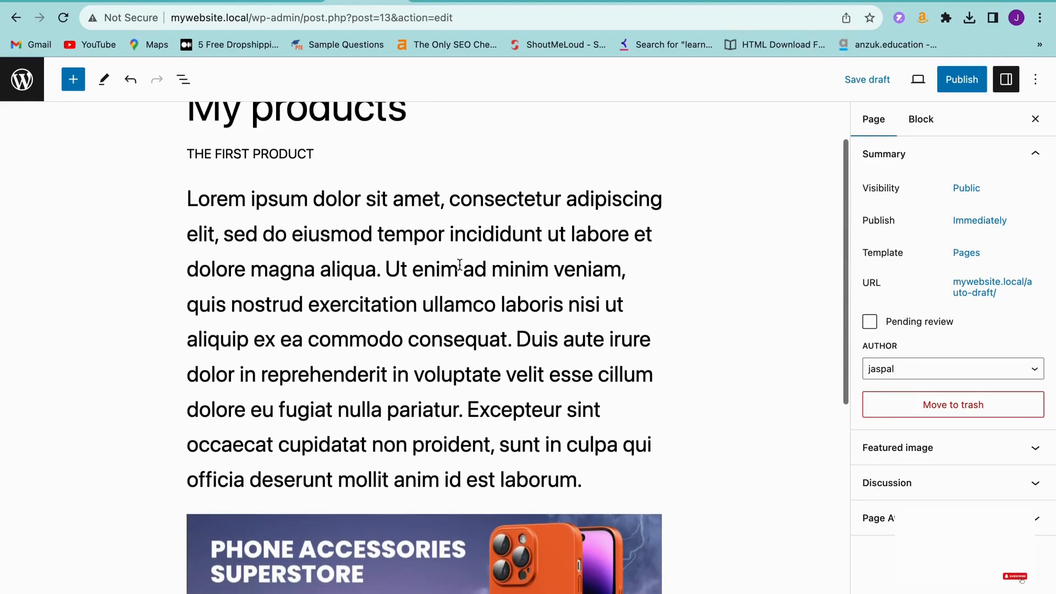
pyautogui.scroll(3, 460, 266)
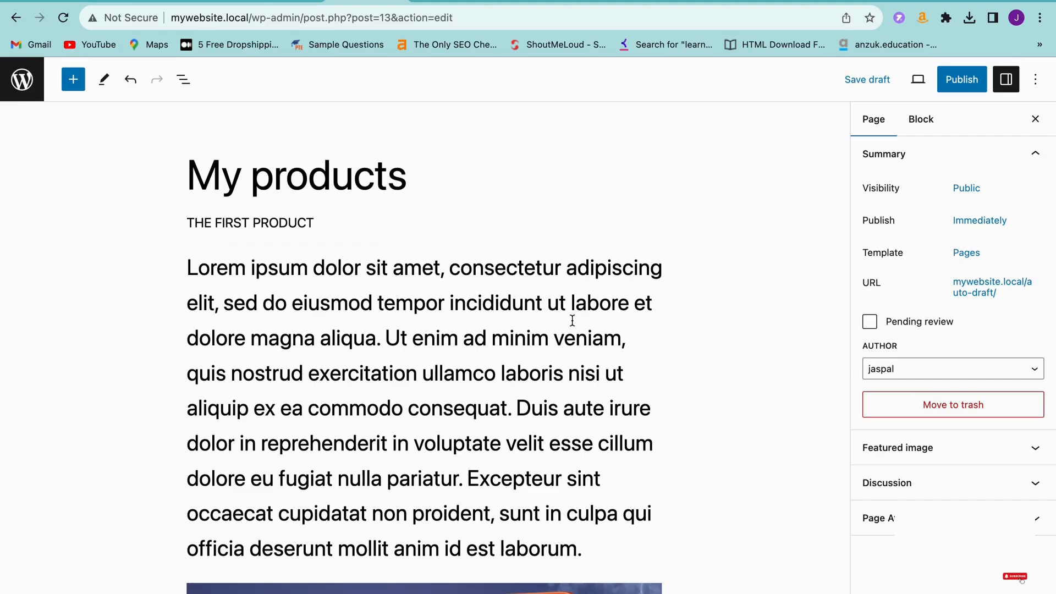
pyautogui.scroll(-2, 583, 335)
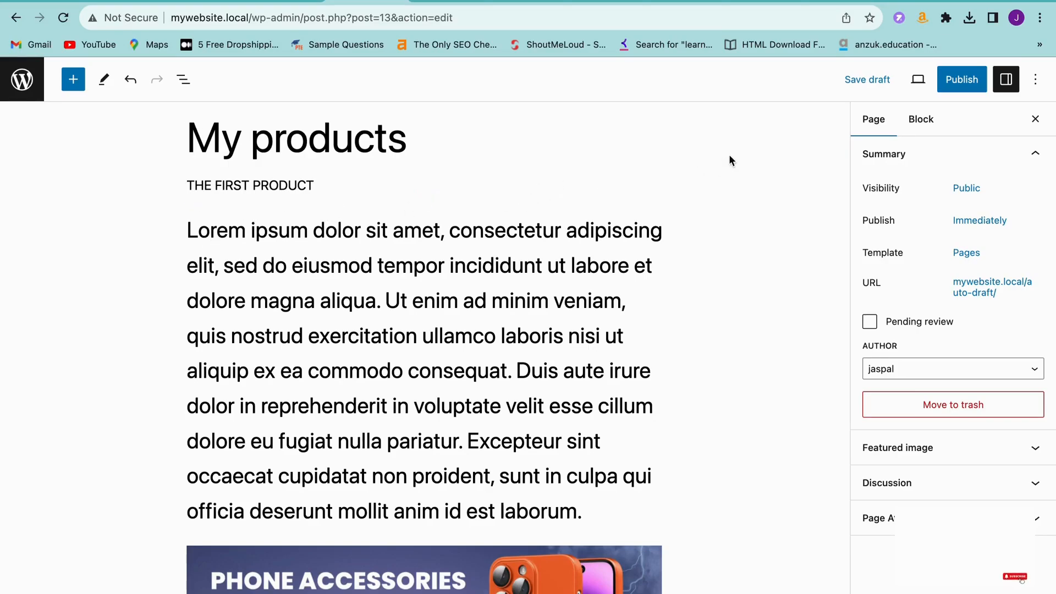
pyautogui.scroll(-2, 631, 238)
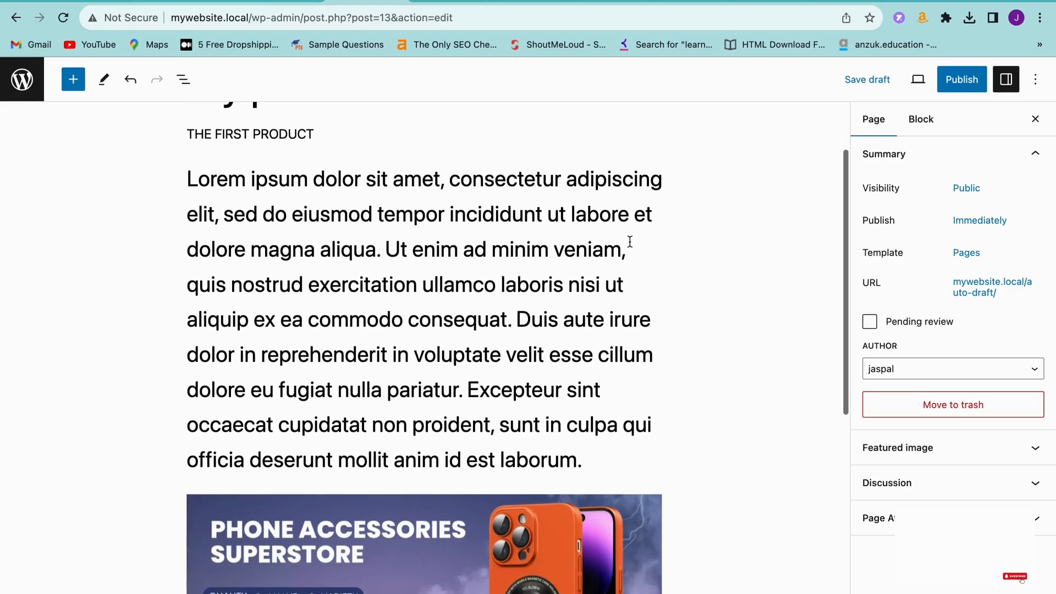
# - Stay on the My products page and save it as a draft
pyautogui.click(17, 21)
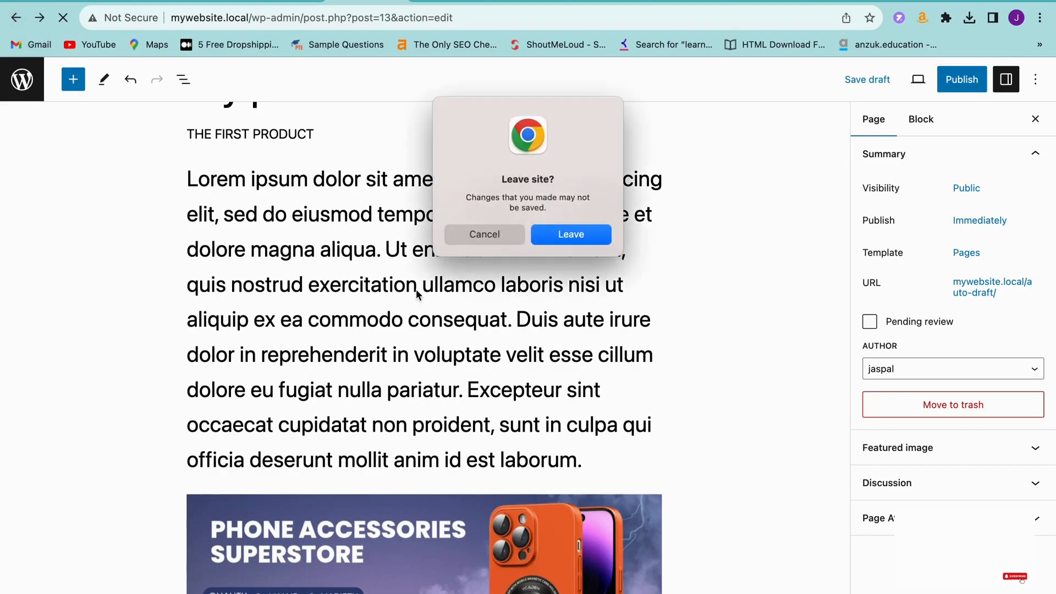
pyautogui.click(484, 234)
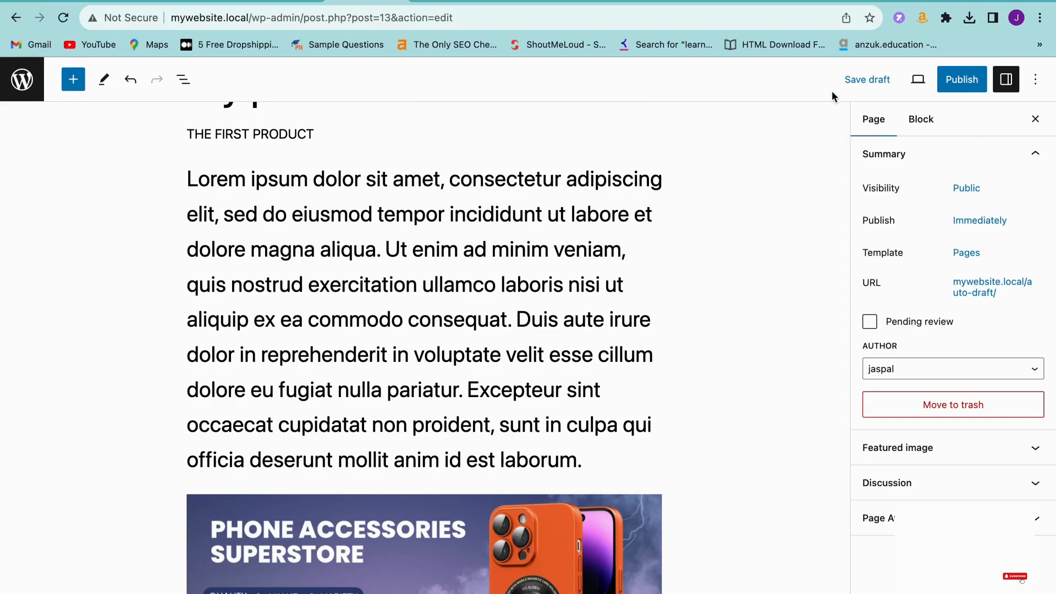
pyautogui.click(869, 81)
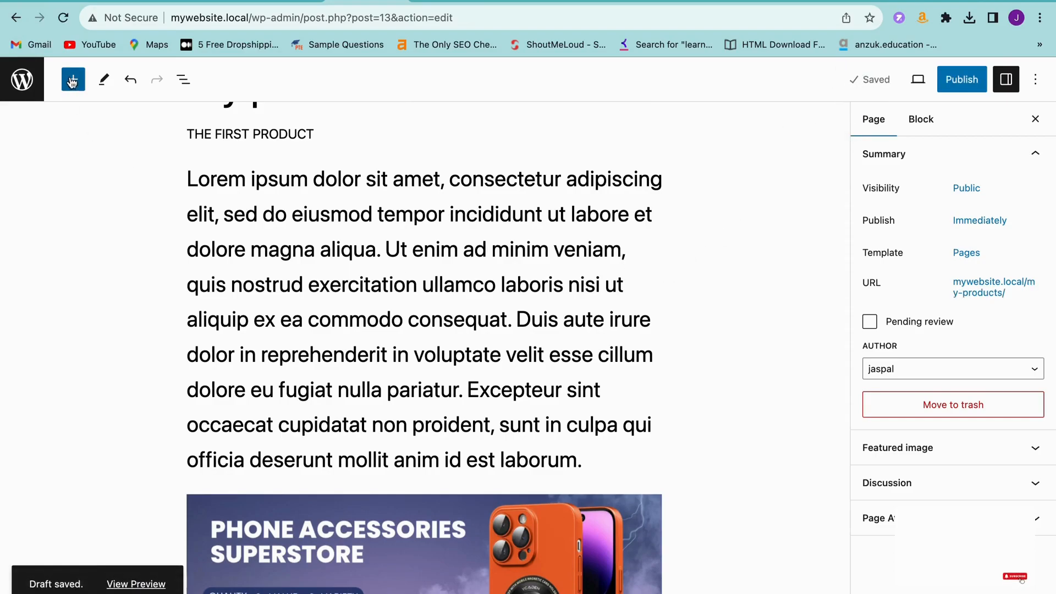
# - Return to the dashboard and open the list of all pages
pyautogui.click(16, 19)
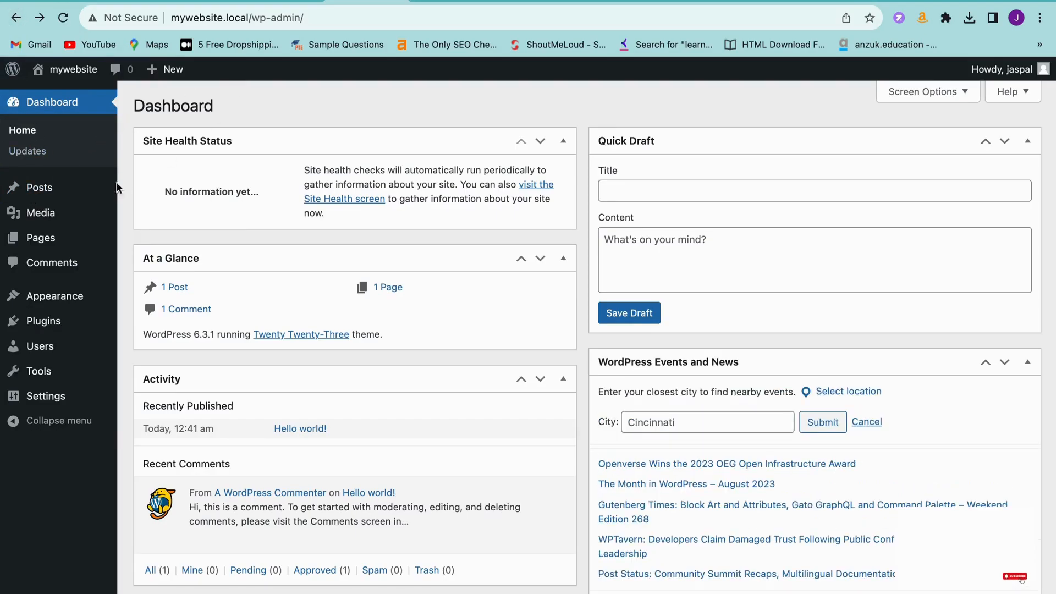
pyautogui.moveTo(84, 243)
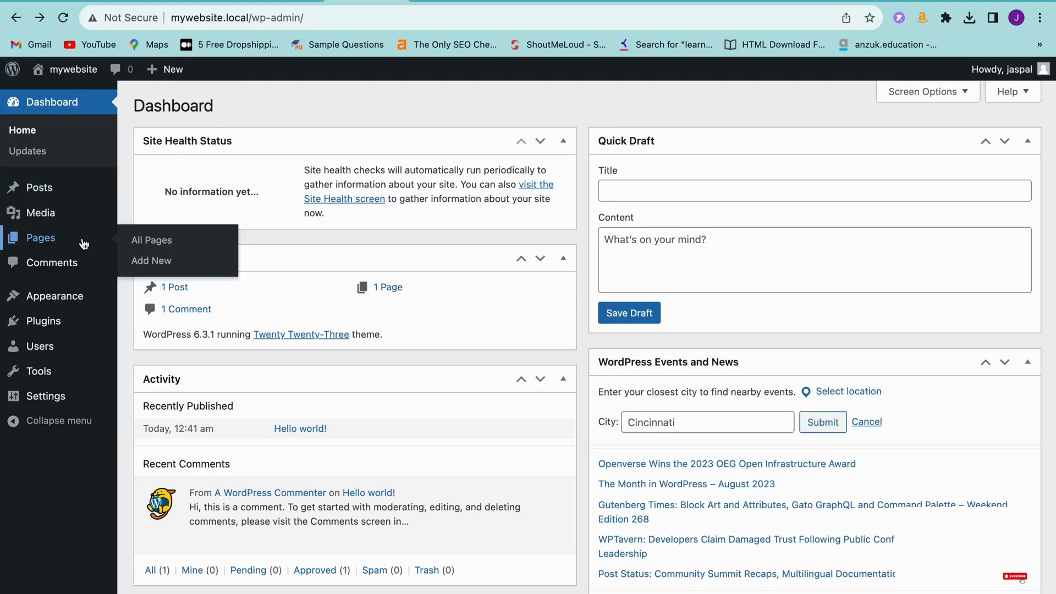
pyautogui.click(48, 245)
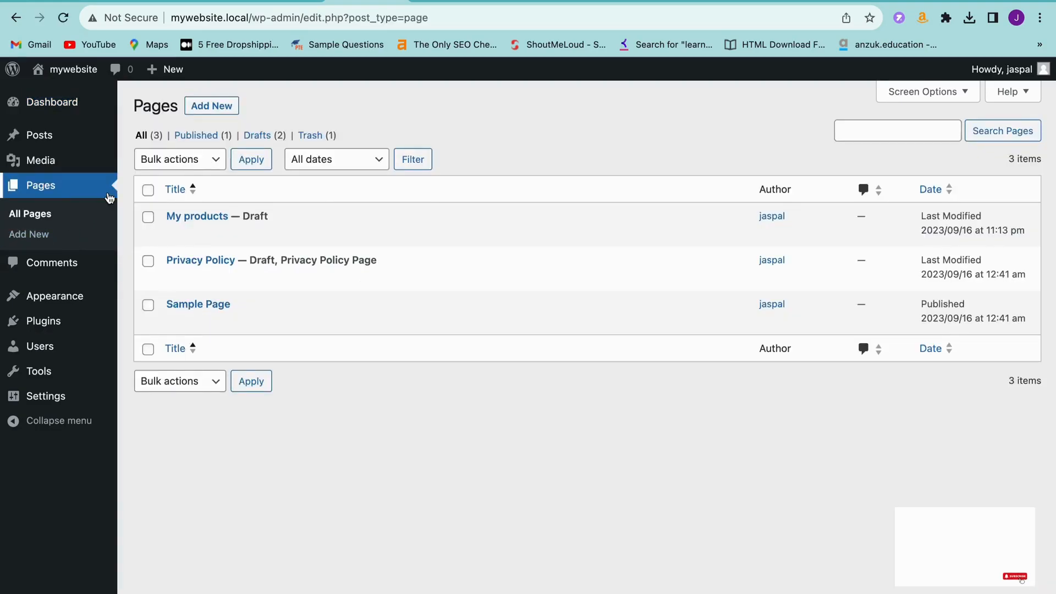
# - Open the My products draft from the pages list and review it down to the banner image
pyautogui.moveTo(200, 219)
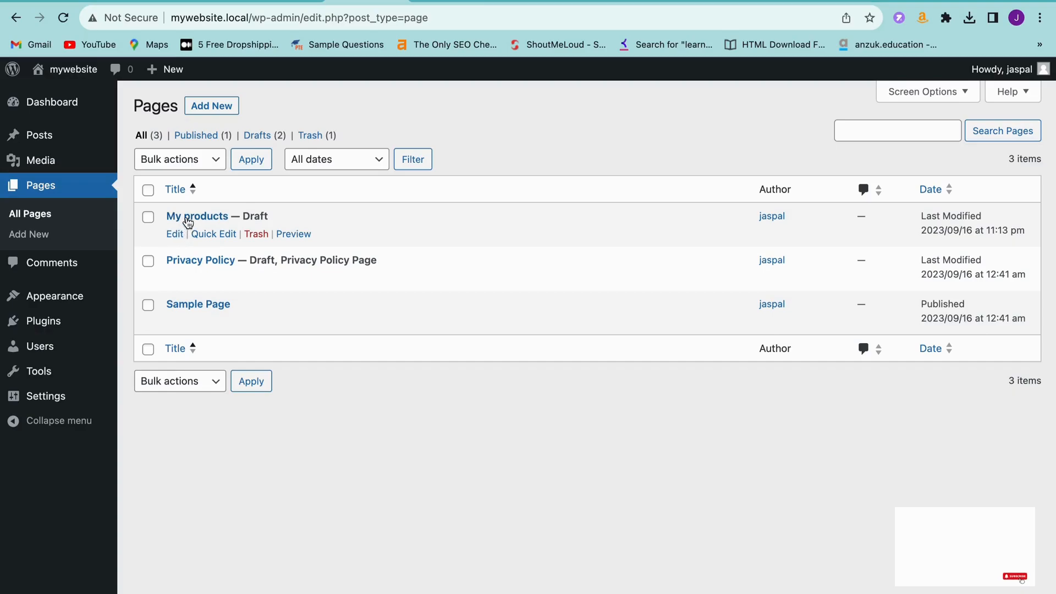
pyautogui.click(197, 217)
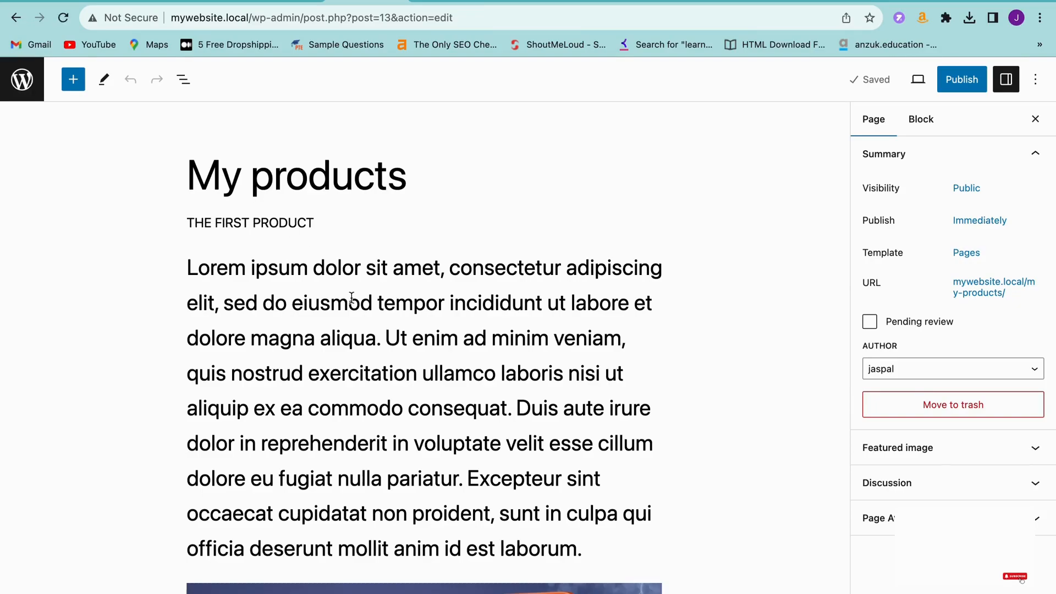
pyautogui.scroll(-2, 351, 297)
pyautogui.scroll(-4, 351, 298)
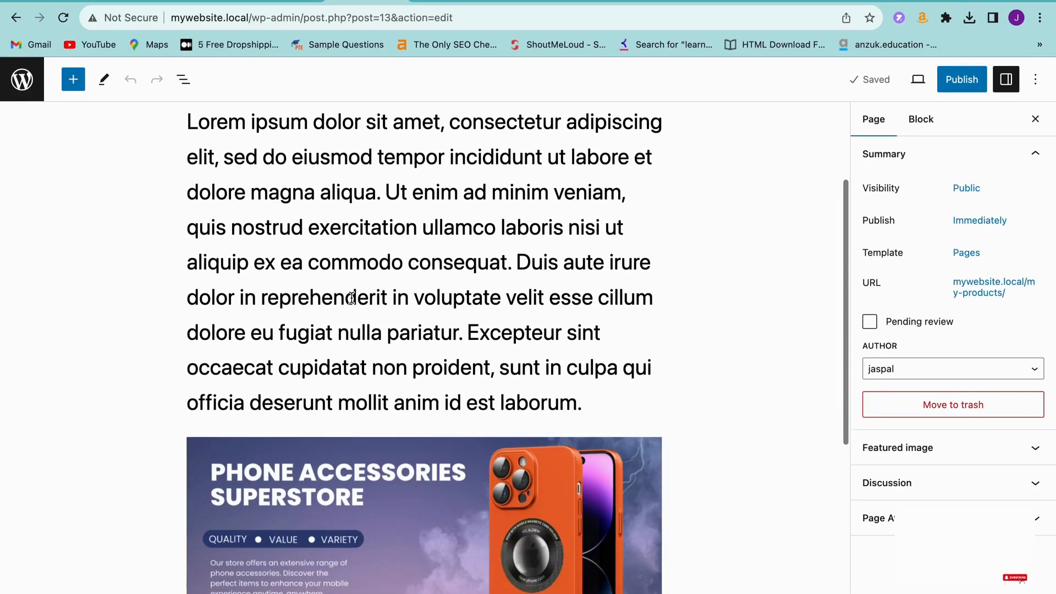
pyautogui.scroll(-10, 351, 297)
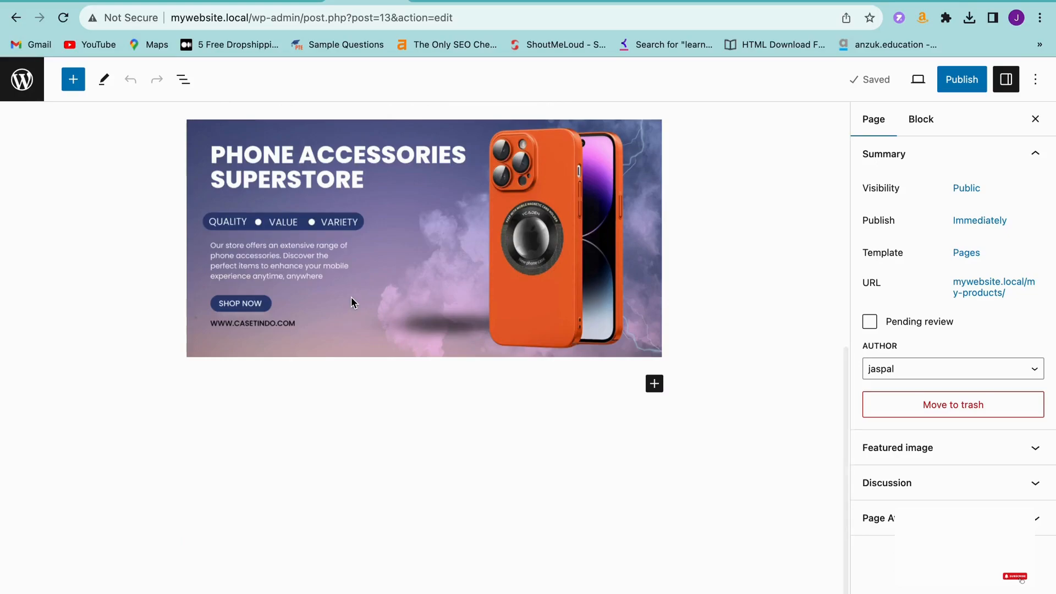
pyautogui.scroll(15, 351, 296)
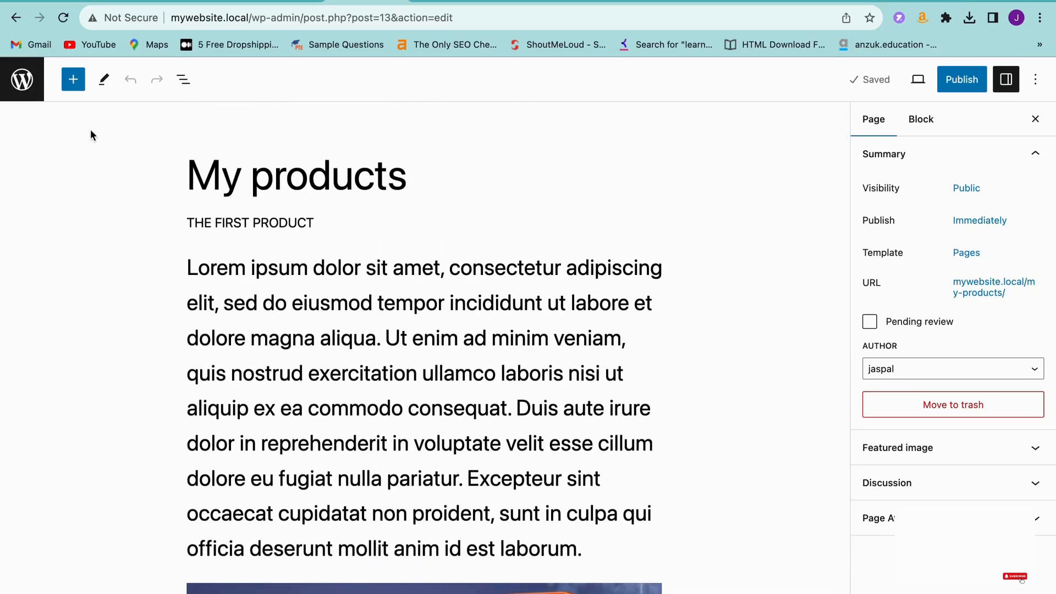
# - Leave the My products page and start a new blog post
pyautogui.click(17, 20)
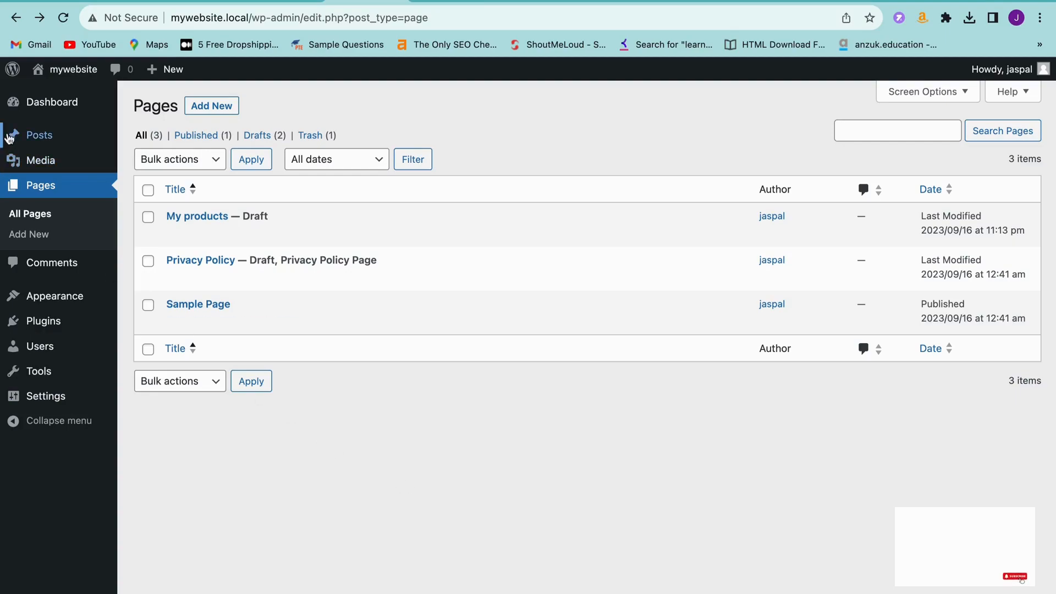
pyautogui.moveTo(38, 140)
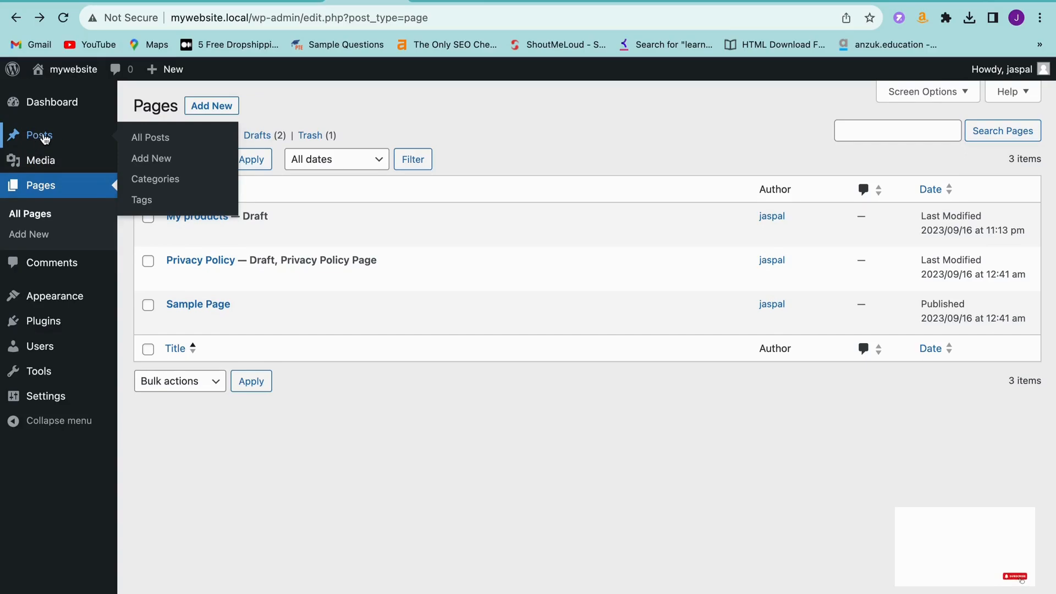
pyautogui.click(152, 160)
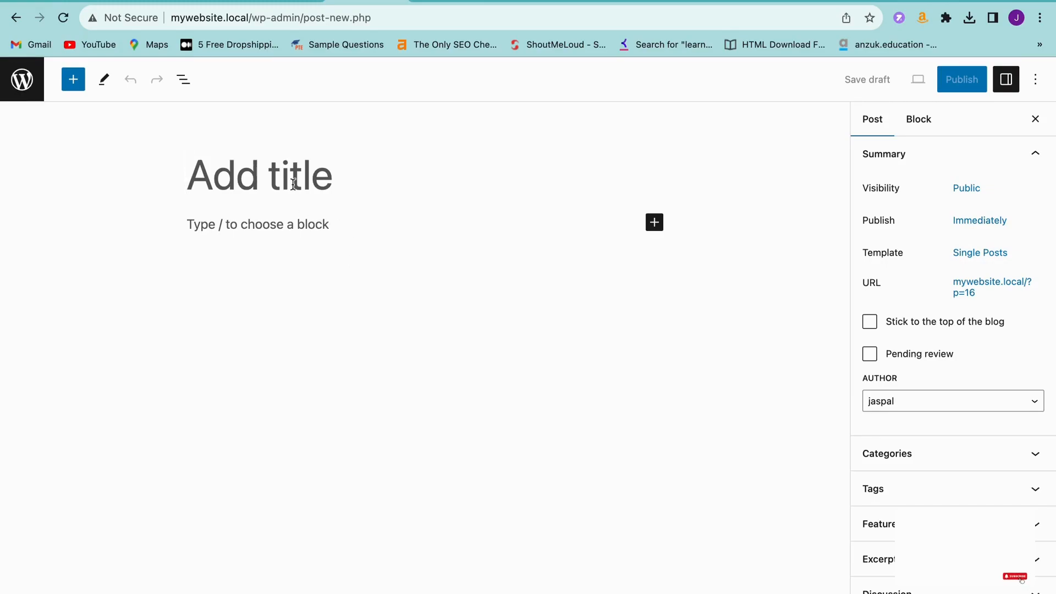
# - Title the post "My First Blog" and continue into its empty first paragraph
pyautogui.write('My ')
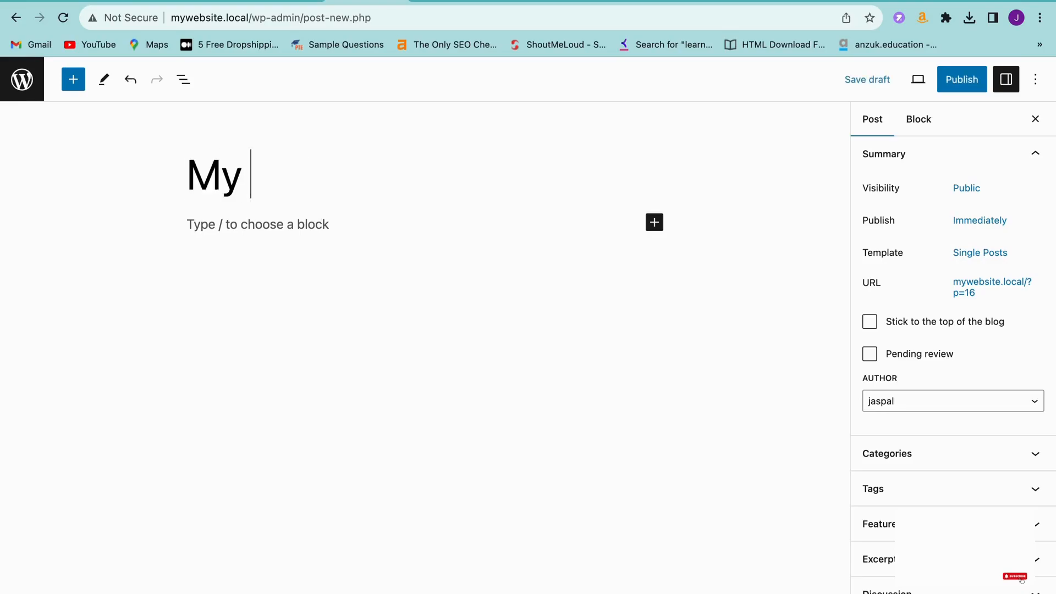
pyautogui.write('First BLO')
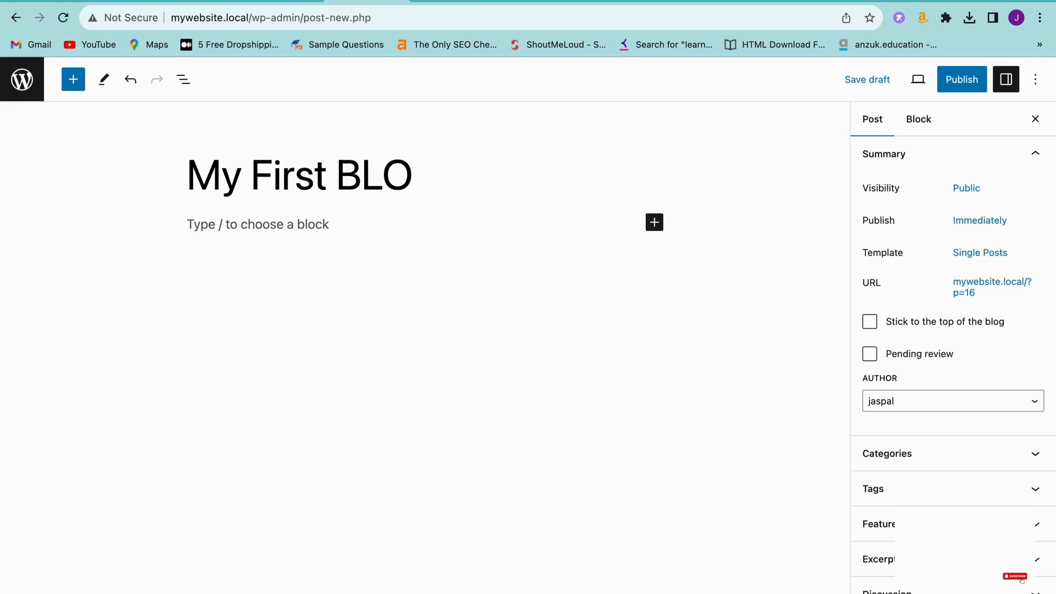
pyautogui.press('BackSpace')
pyautogui.press('BackSpace')
pyautogui.write('og')
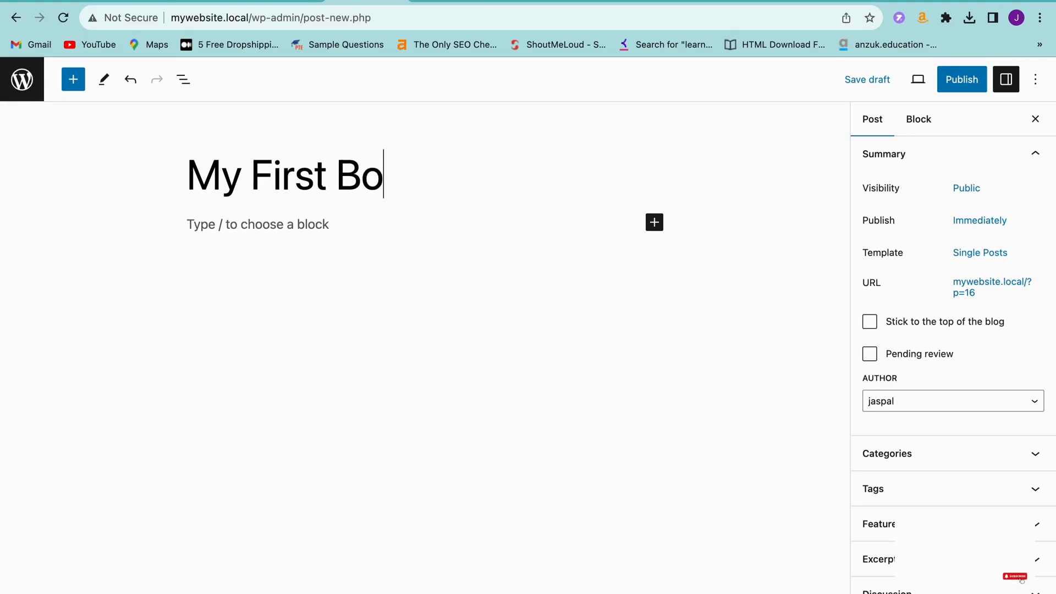
pyautogui.press('BackSpace')
pyautogui.press('BackSpace')
pyautogui.write('lo')
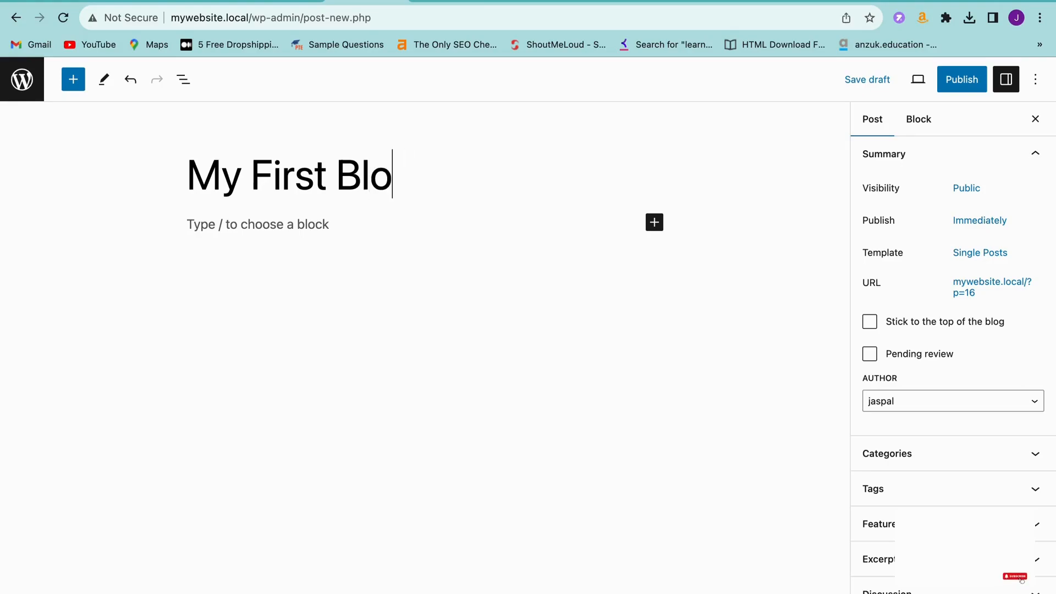
pyautogui.write('g')
pyautogui.press('Return')
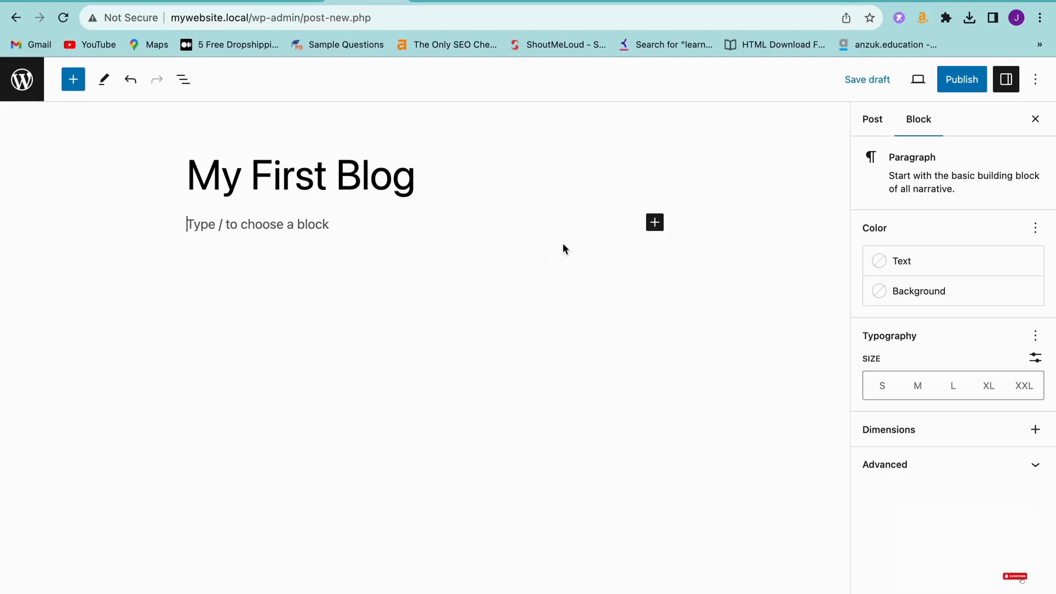
pyautogui.click(655, 229)
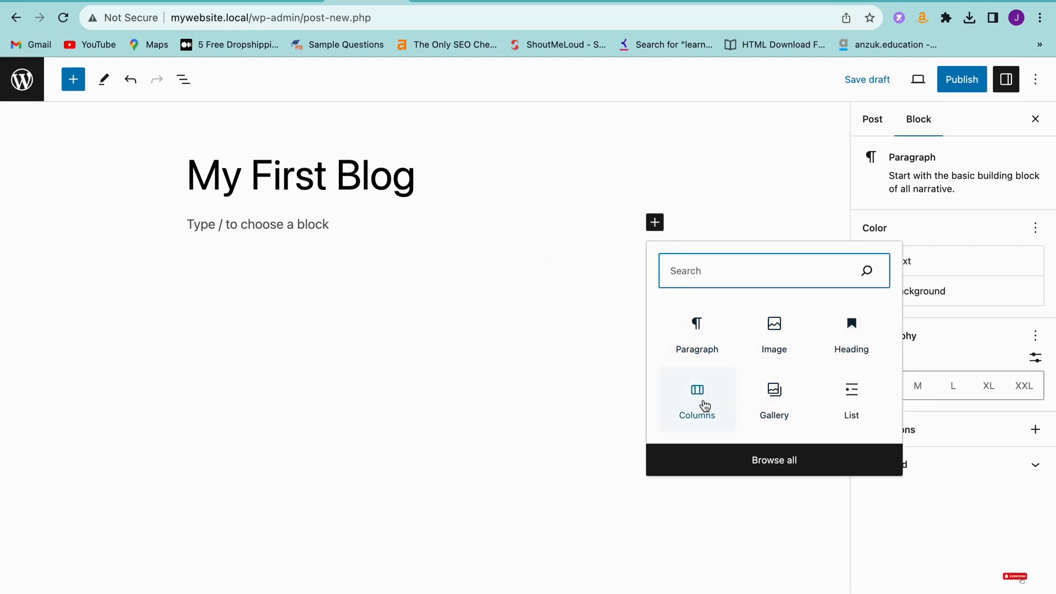
pyautogui.click(553, 341)
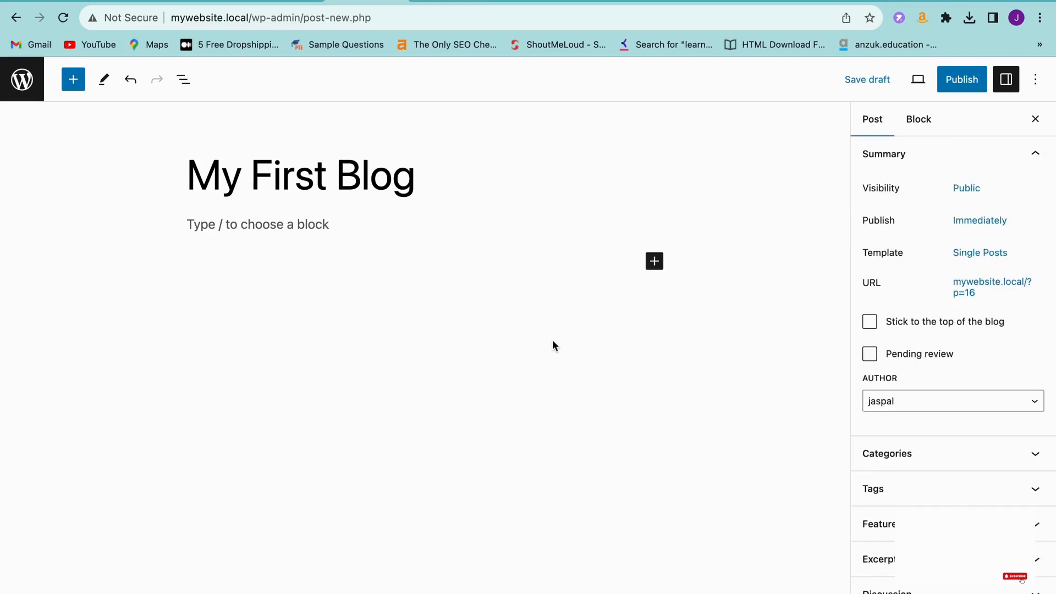
pyautogui.click(585, 225)
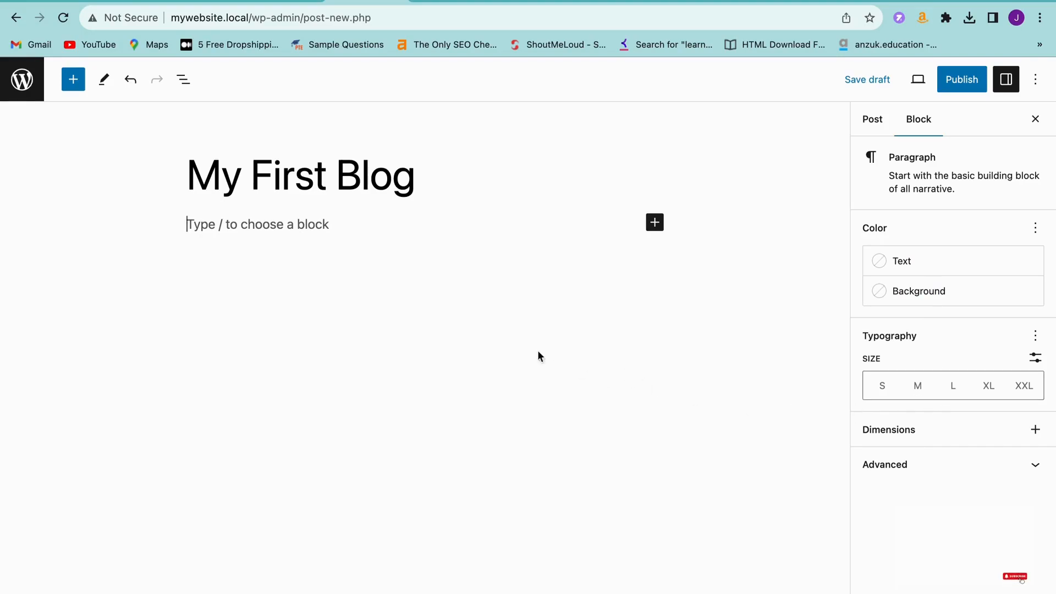
pyautogui.click(446, 253)
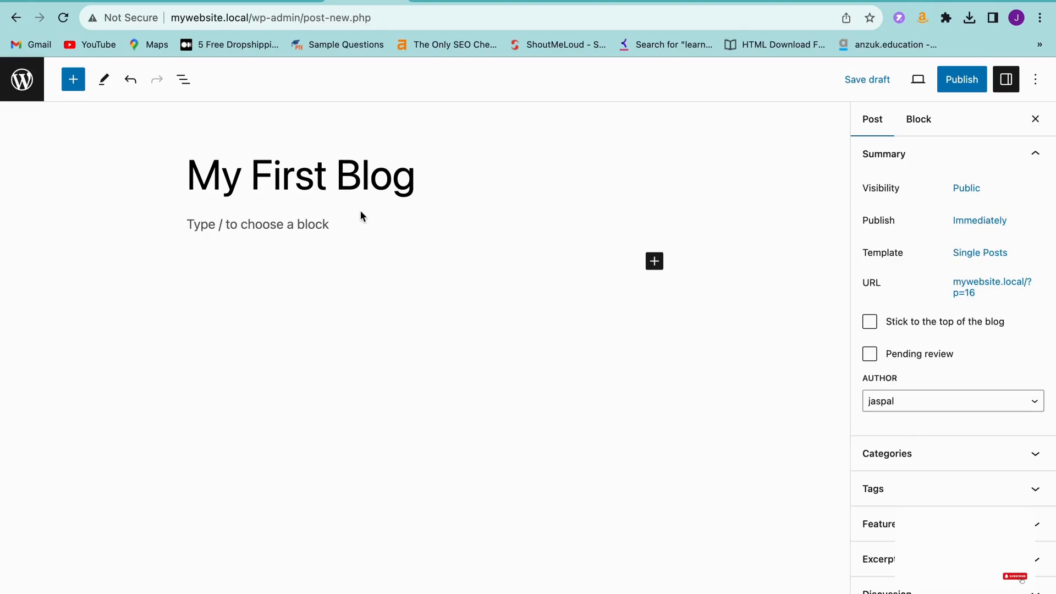
# - Paste the lorem ipsum placeholder text into the post's first paragraph and save the post as a draft
pyautogui.click(318, 223)
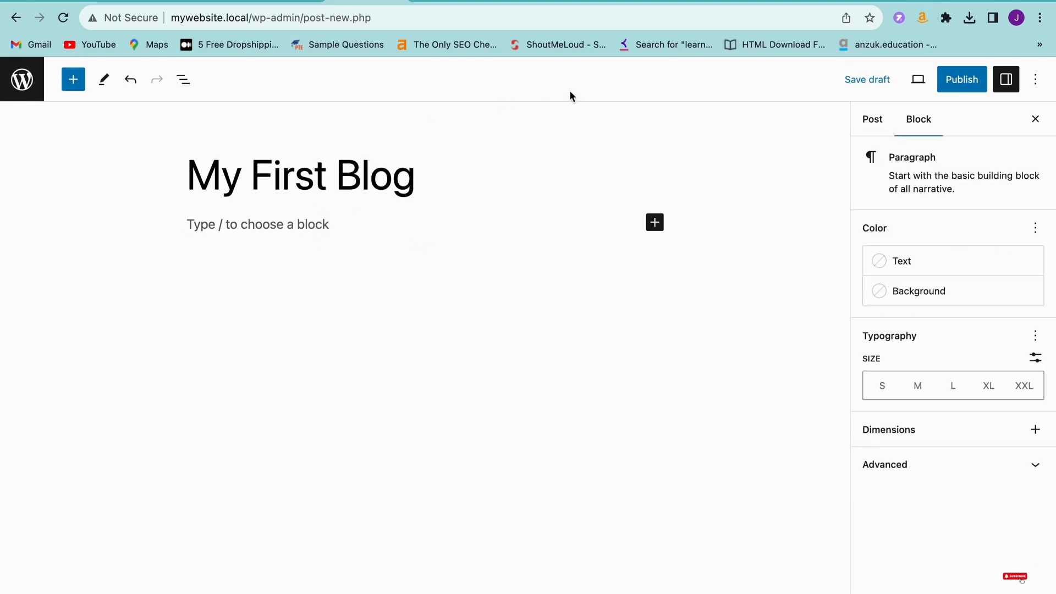
pyautogui.click(681, 2)
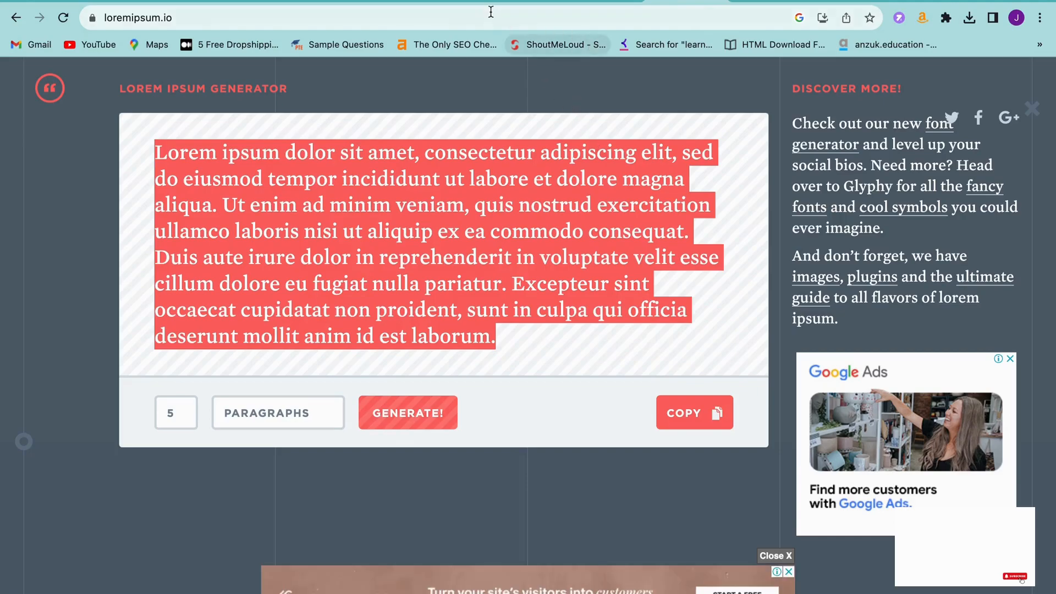
pyautogui.click(404, 2)
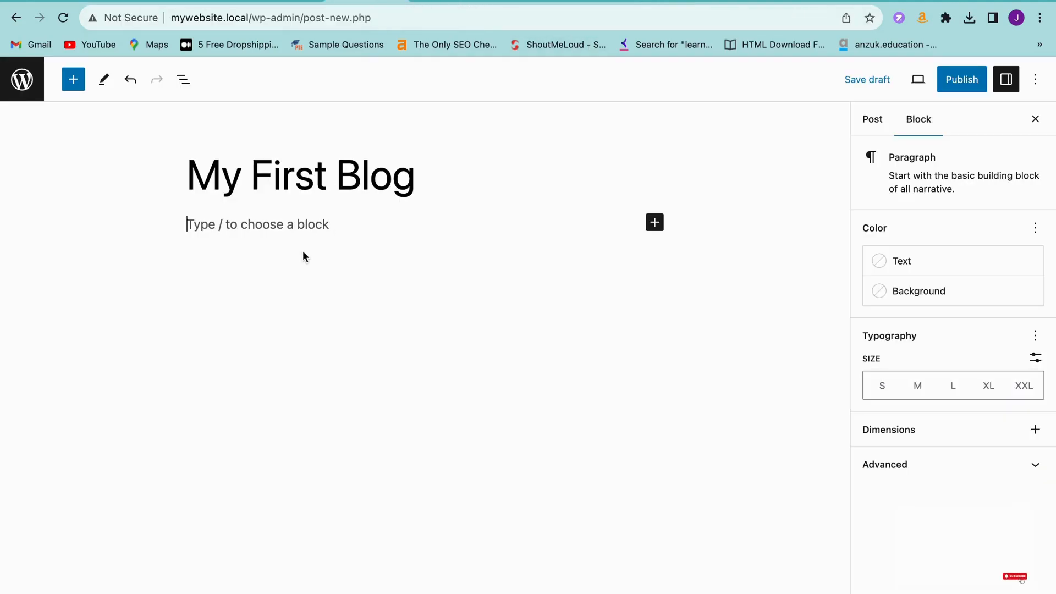
pyautogui.write('Lorem ipsum dolor sit amet, consectetur adipiscing elit, sed do eiusmod tempor incididunt ut labore et dolore magna aliqua. Ut enim ad minim veniam, quis nostrud exercitation ullamco laboris nisi ut aliquip ex ea commodo consequat. Duis aute irure dolor in reprehenderit in voluptate velit esse cillum dolore eu fugiat nulla pariatur. Excepteur sint occaecat cupidatat non proident, sunt in culpa qui officia deserunt mollit anim id est laborum.')
pyautogui.click(570, 366)
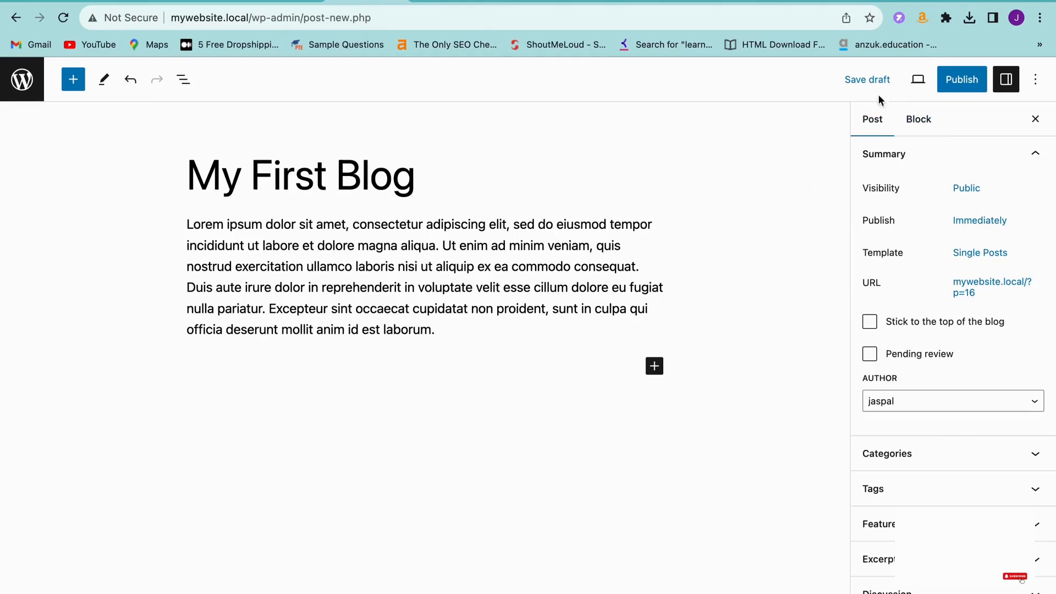
pyautogui.click(858, 81)
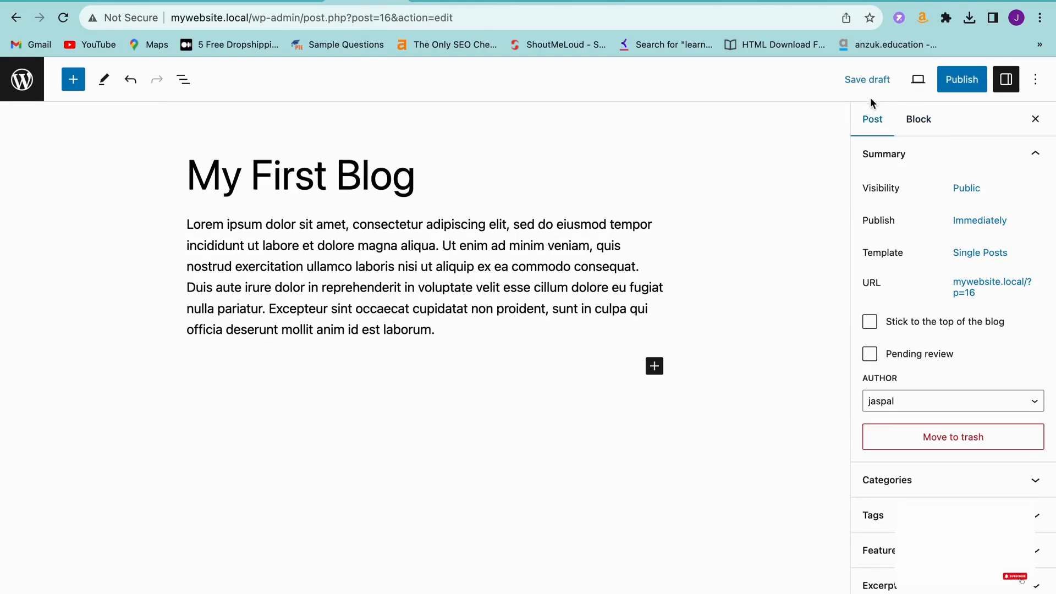
pyautogui.click(867, 81)
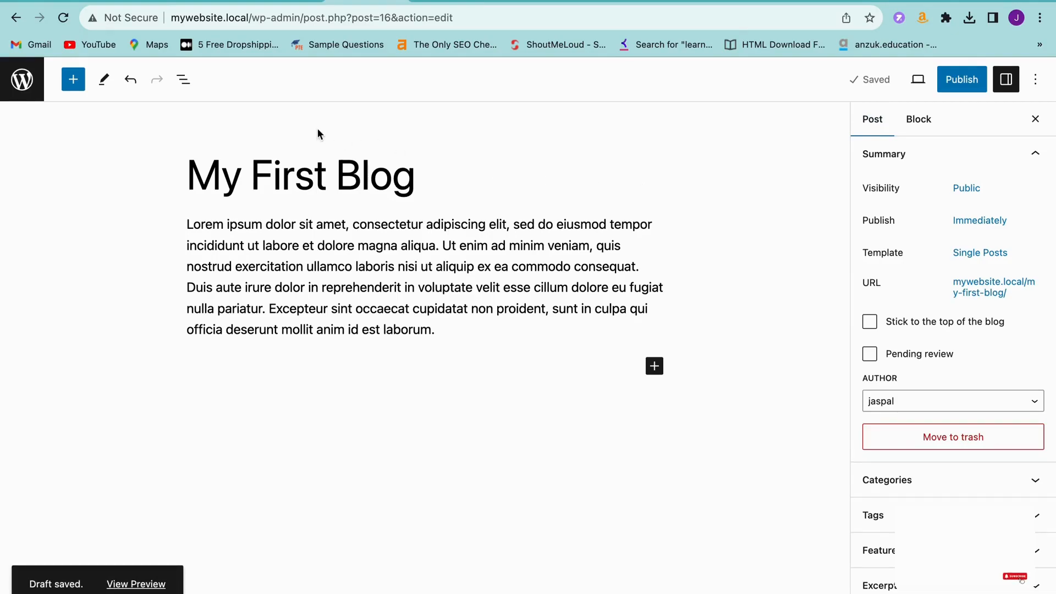
# - Go back to the pages list, open the My products draft for editing and select its lorem ipsum paragraph
pyautogui.click(16, 18)
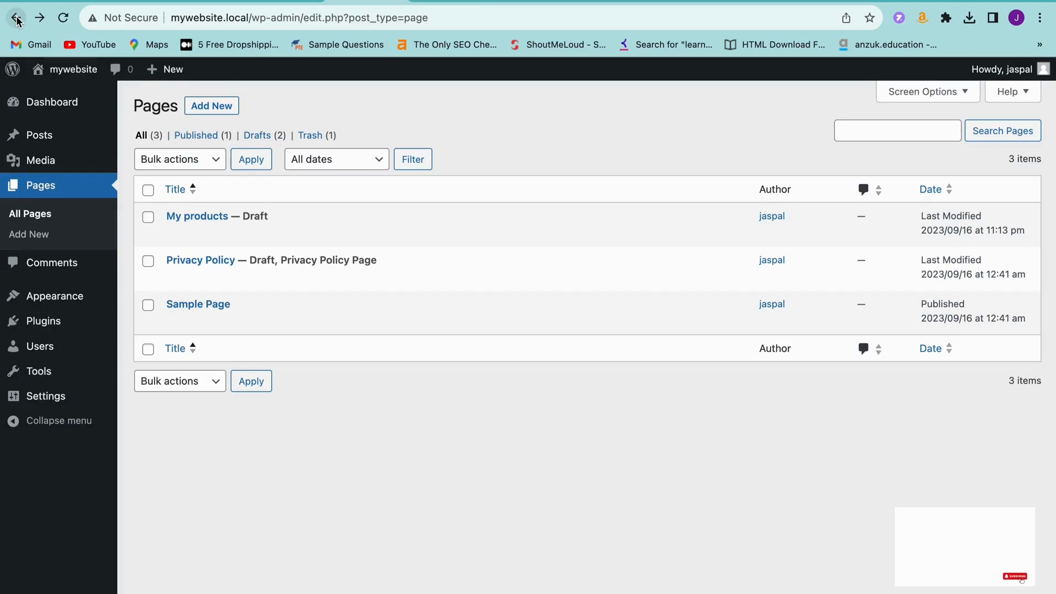
pyautogui.moveTo(212, 235)
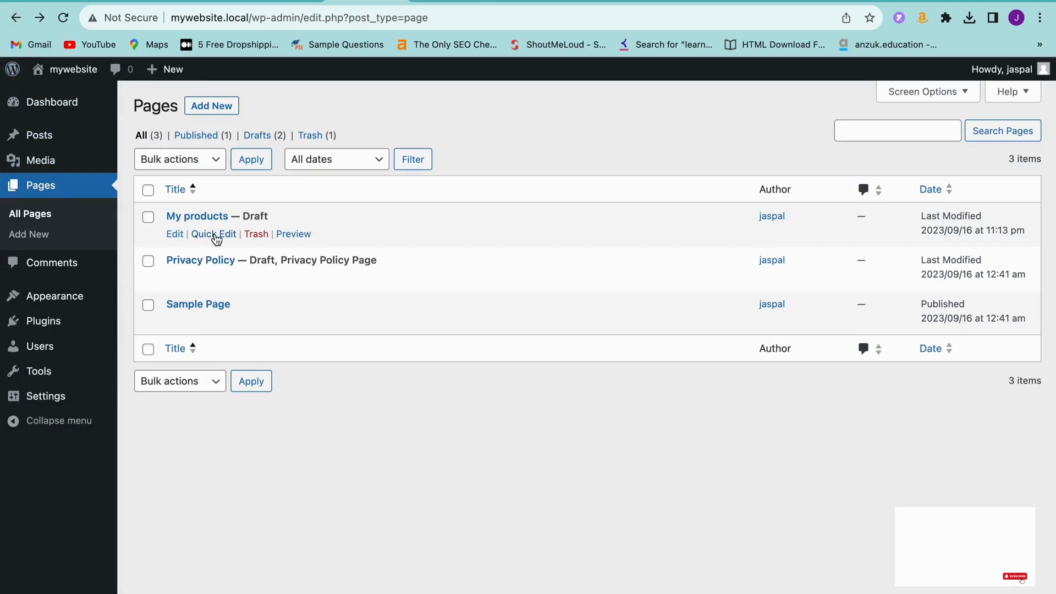
pyautogui.click(207, 216)
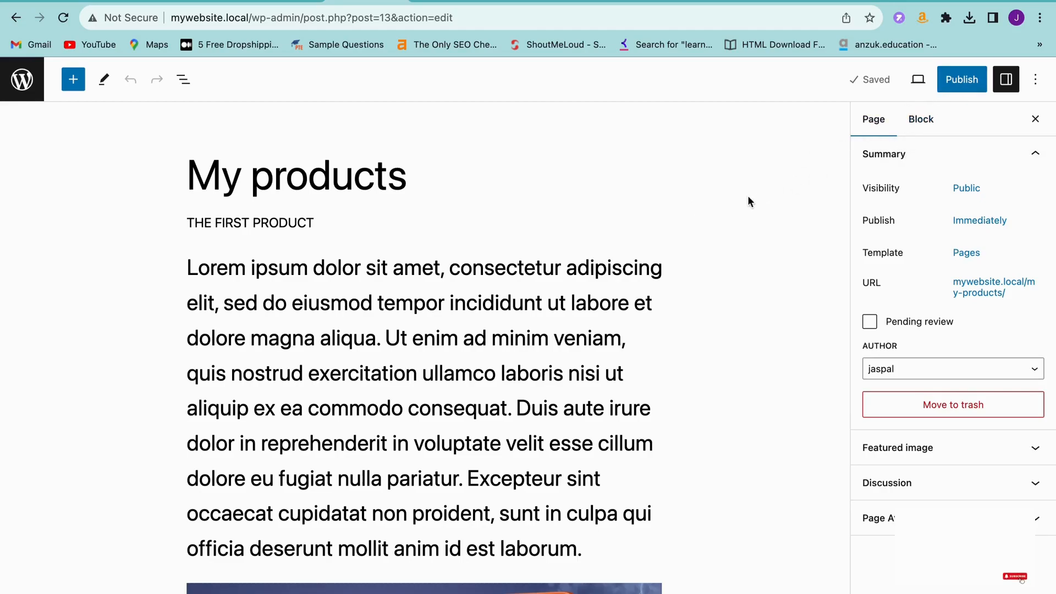
pyautogui.click(611, 338)
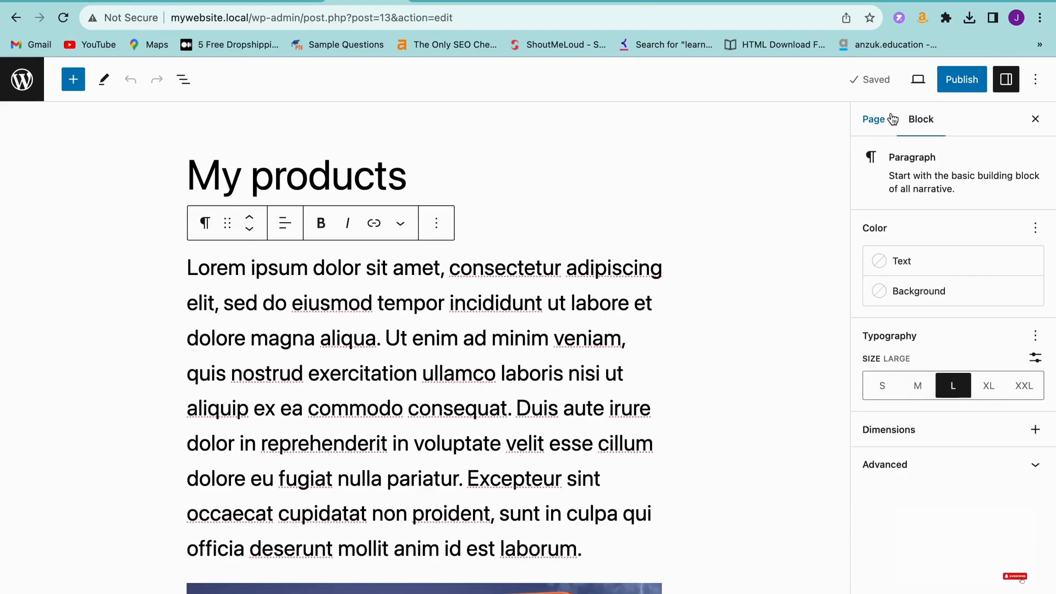
# - Preview the My products page in the Mobile view down to the phone accessories banner and select that image
pyautogui.click(921, 88)
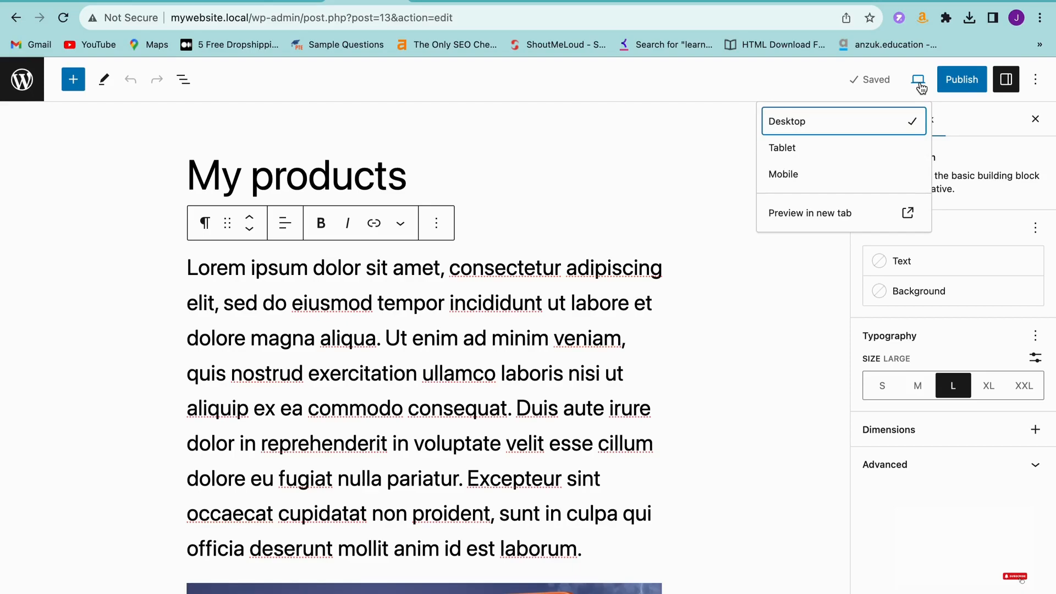
pyautogui.click(825, 174)
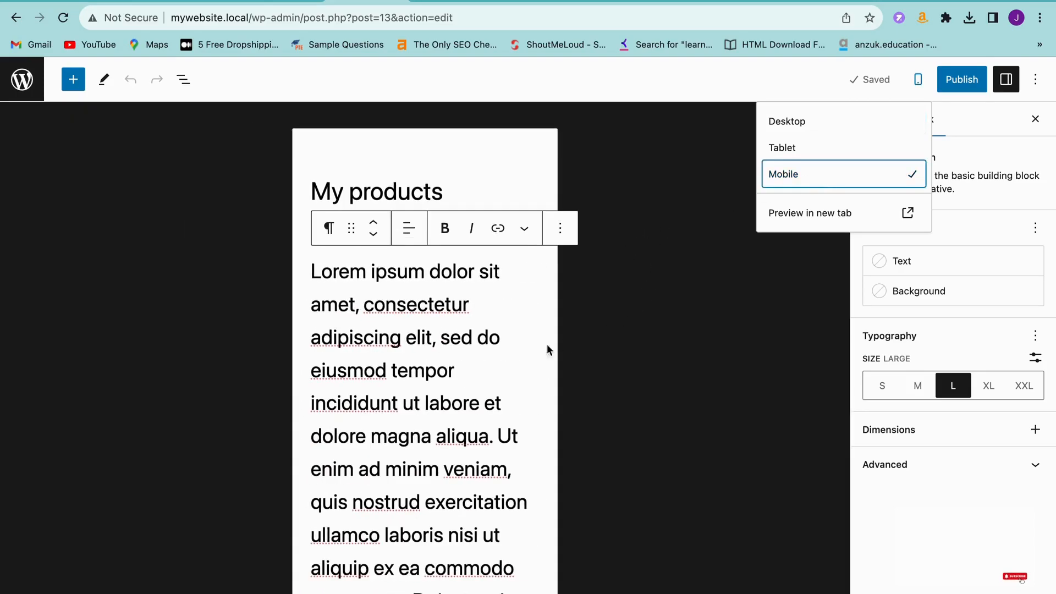
pyautogui.scroll(-5, 509, 352)
pyautogui.scroll(-6, 510, 352)
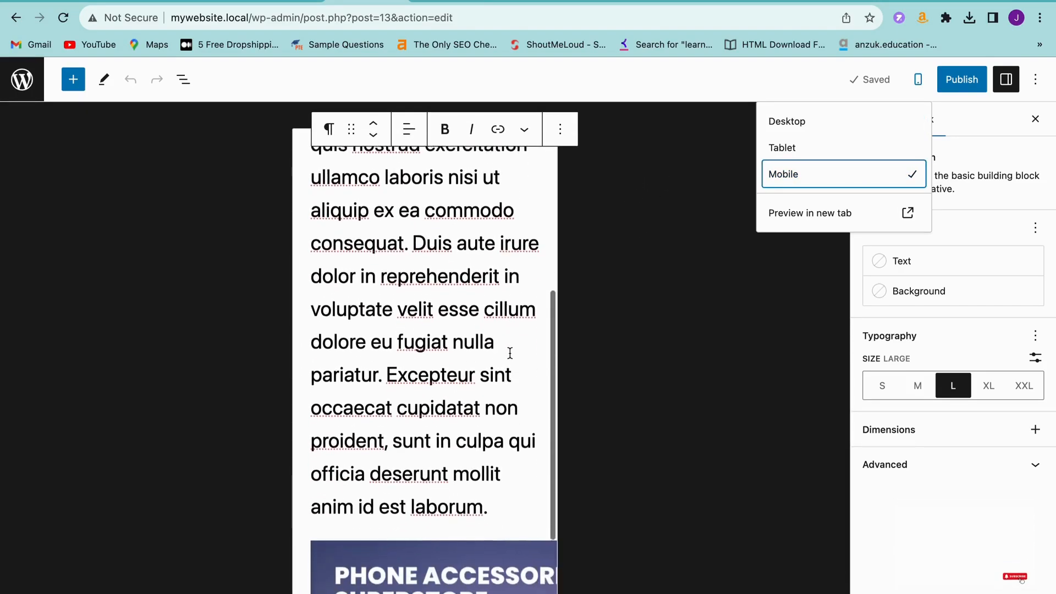
pyautogui.scroll(-1, 509, 352)
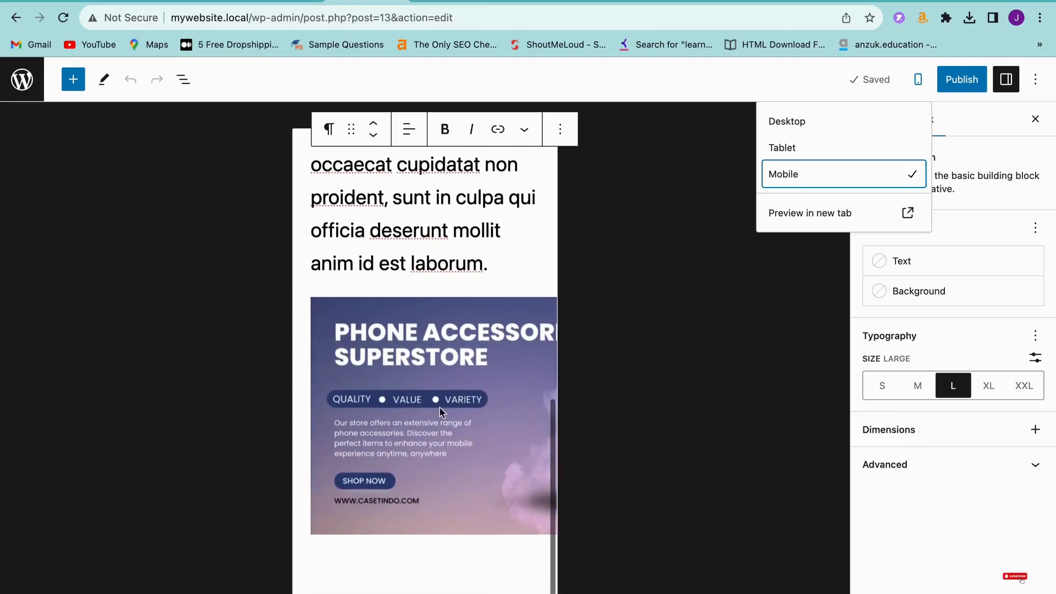
pyautogui.click(442, 410)
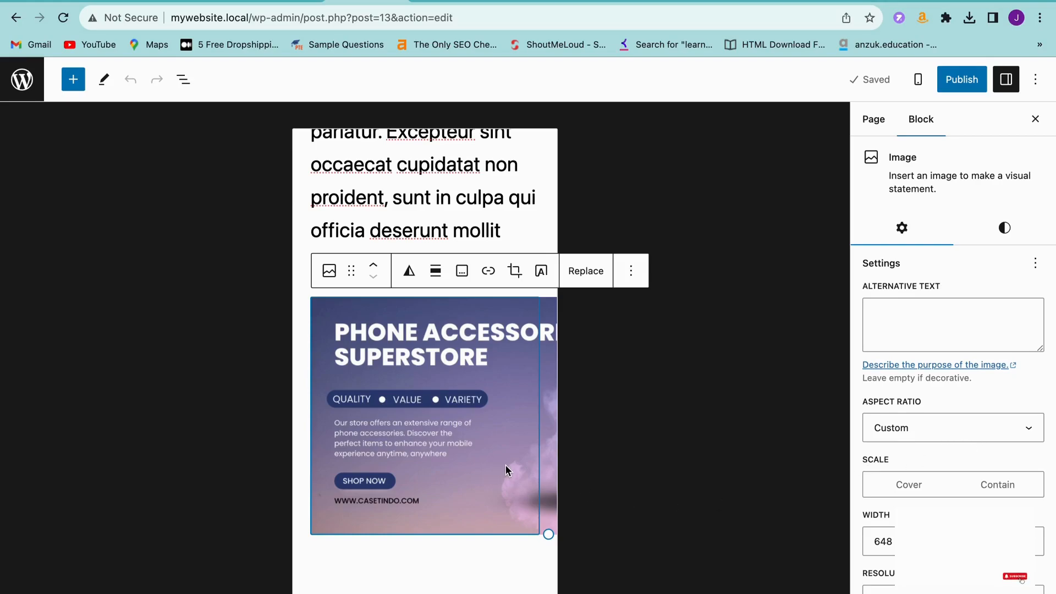
# - Try the Thumbnail resolution on the phone accessories banner image and settle on the Medium resolution
pyautogui.scroll(-4, 994, 500)
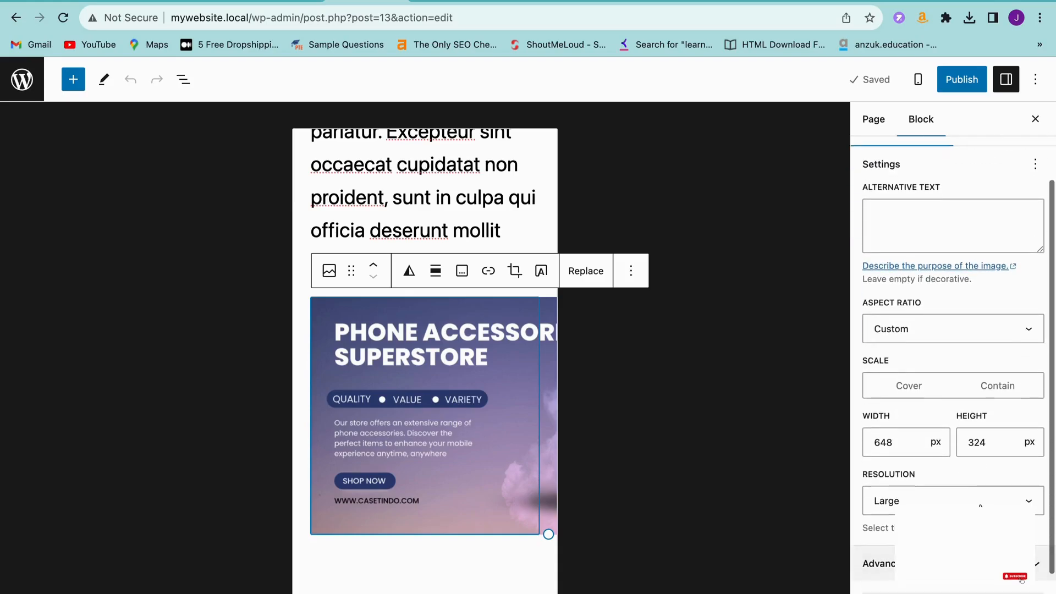
pyautogui.click(993, 499)
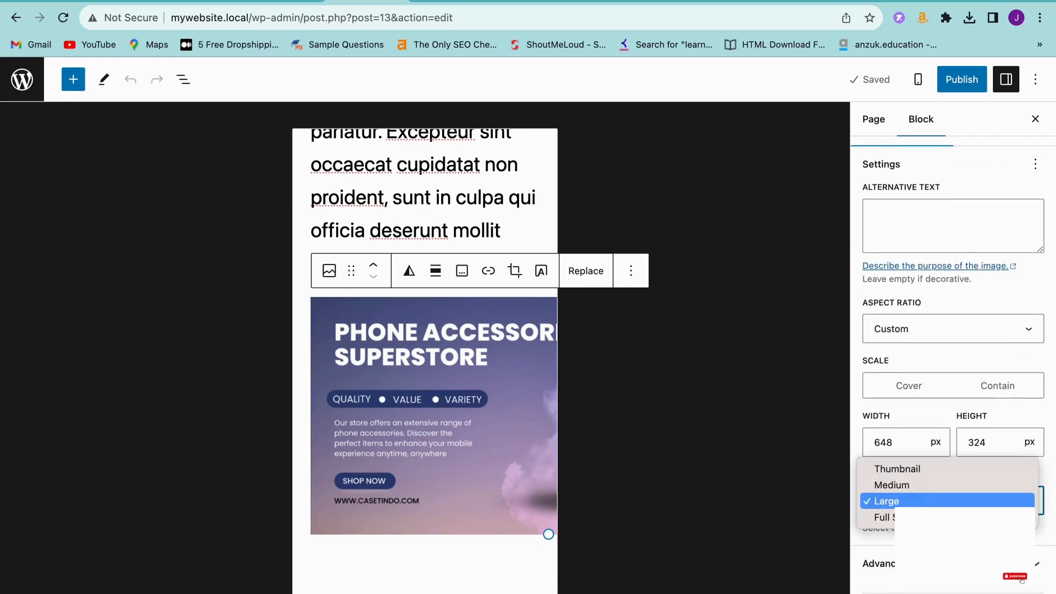
pyautogui.click(917, 471)
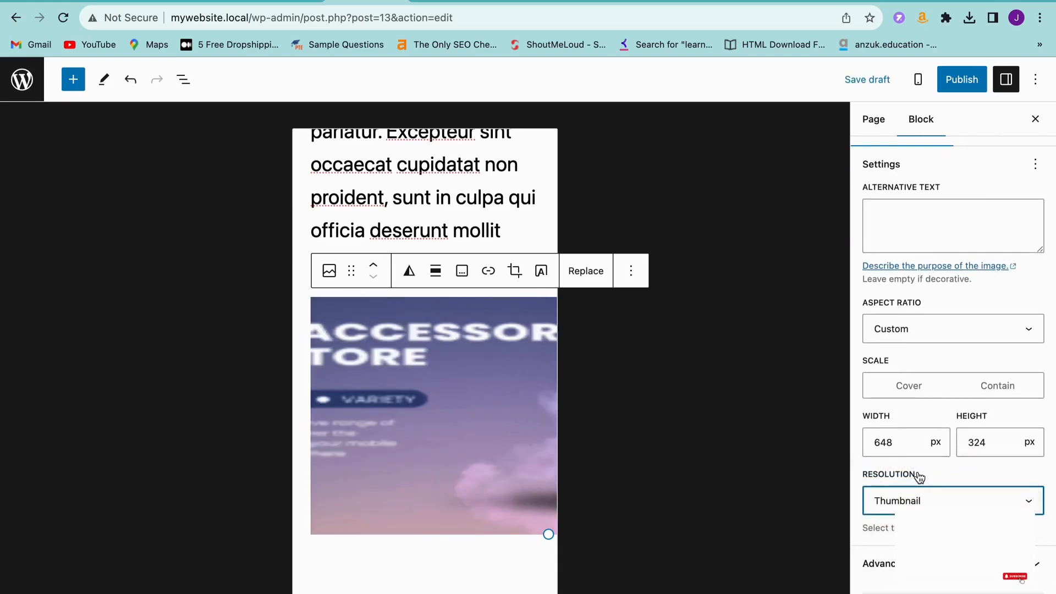
pyautogui.click(921, 501)
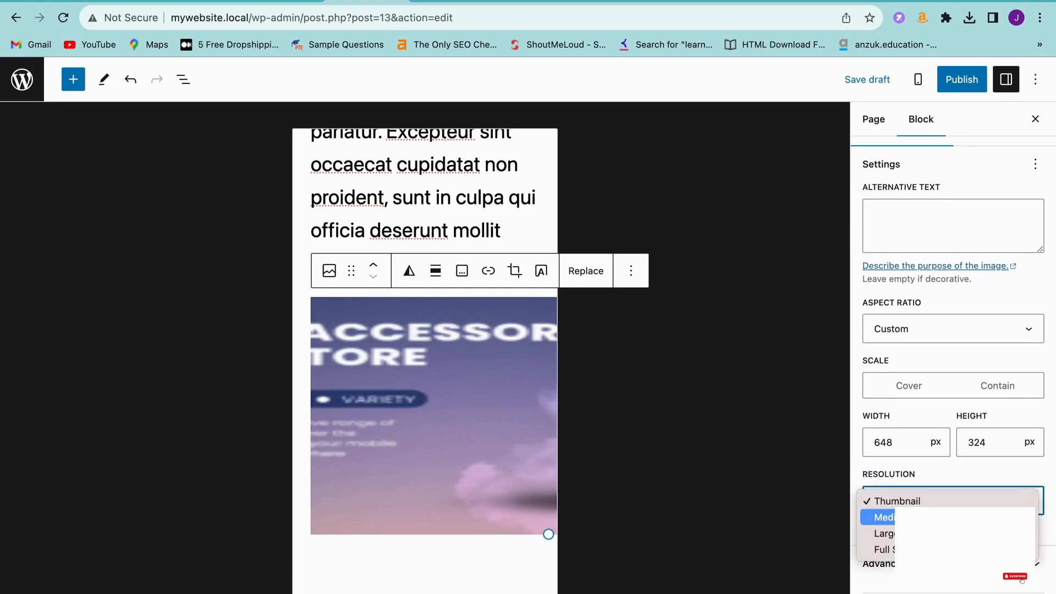
pyautogui.click(888, 516)
# - Switch the My products page preview back to the Desktop view and look over its text and banner
pyautogui.scroll(2, 467, 487)
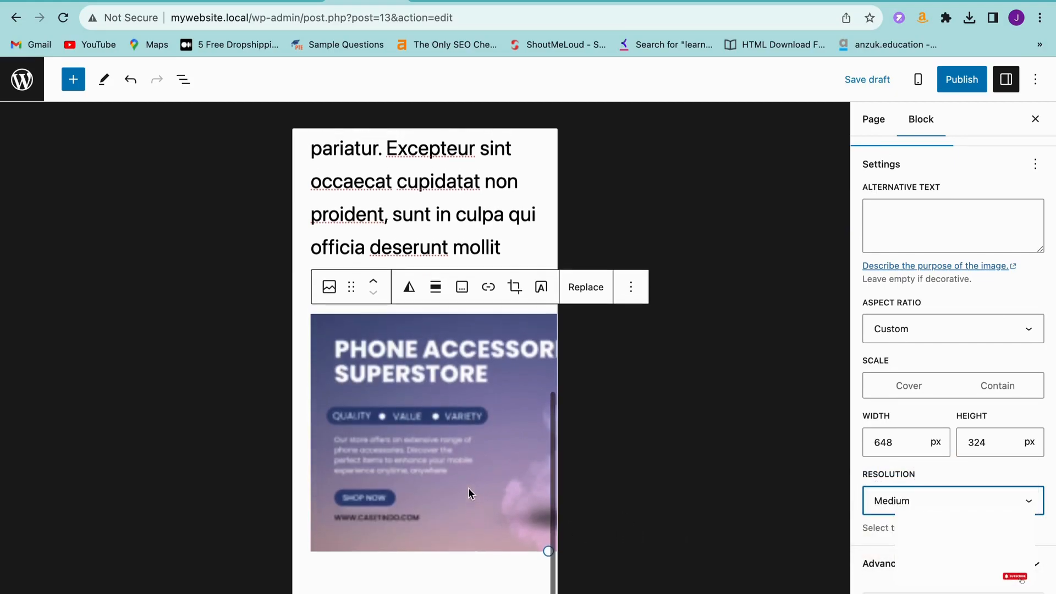
pyautogui.scroll(10, 468, 488)
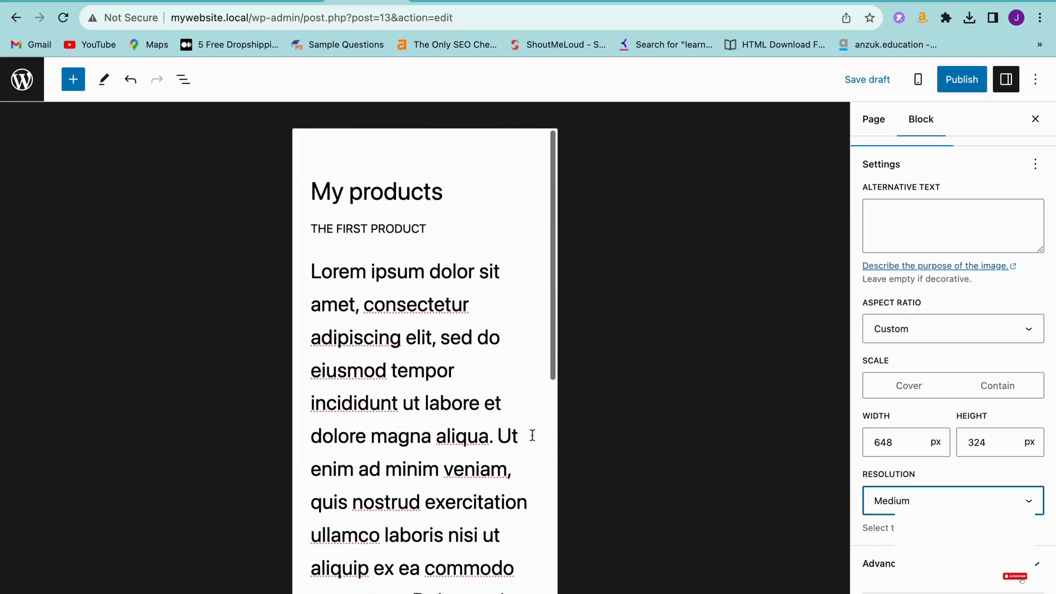
pyautogui.click(918, 79)
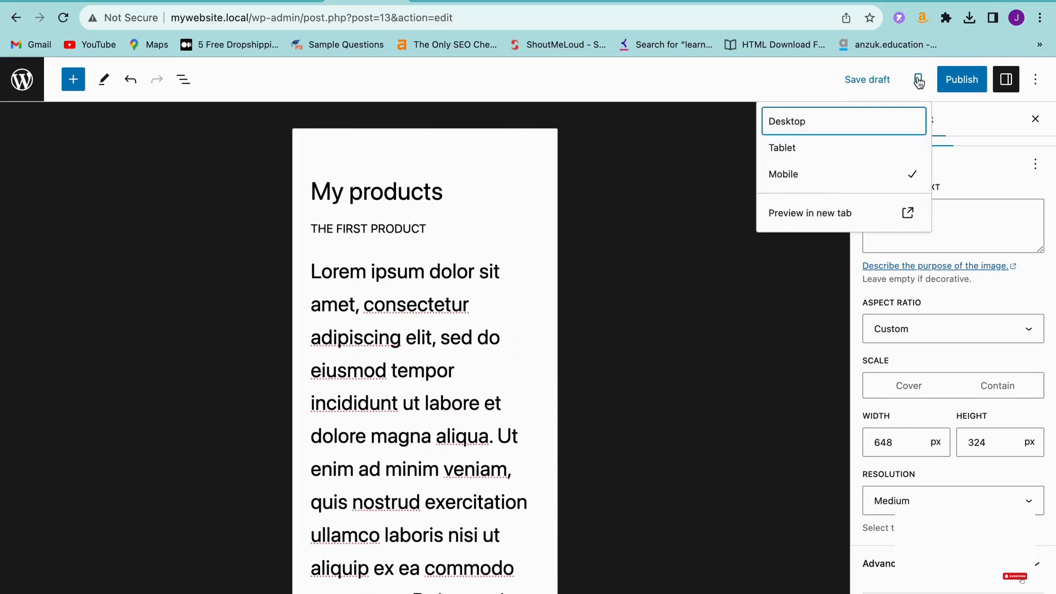
pyautogui.click(828, 152)
pyautogui.click(823, 122)
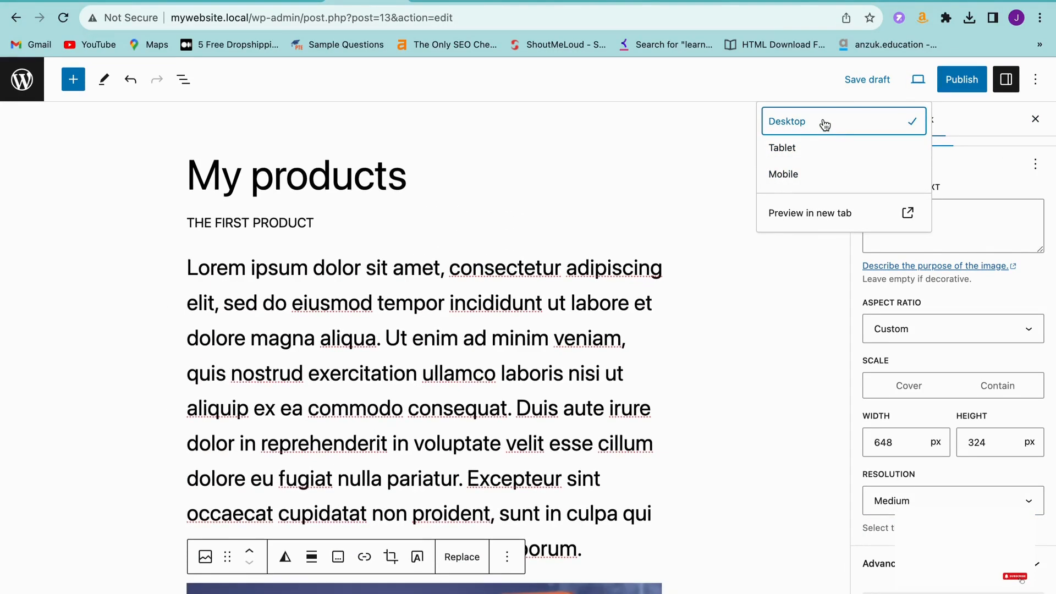
pyautogui.click(665, 186)
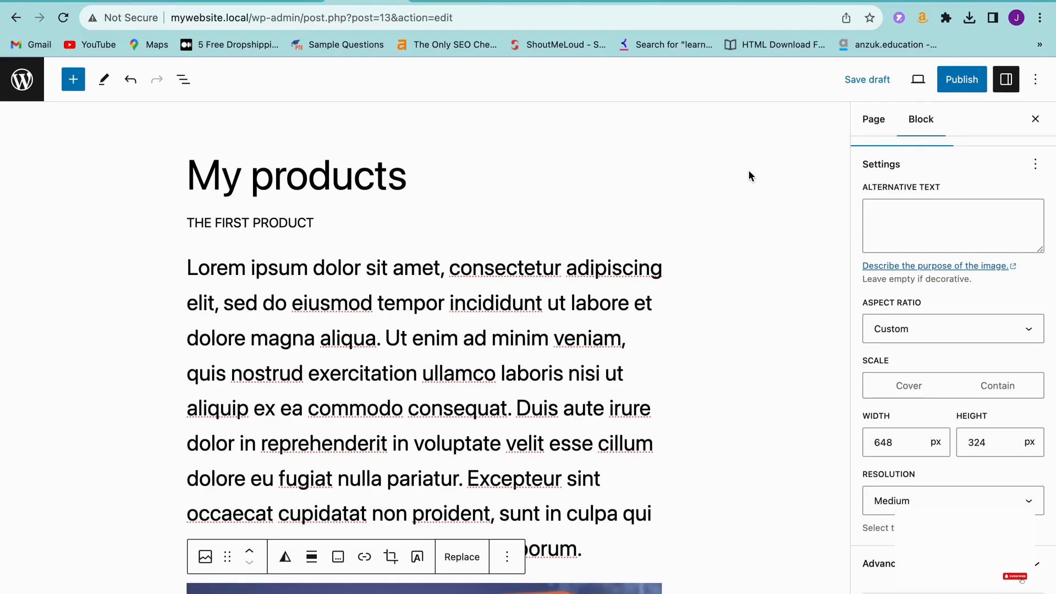
pyautogui.scroll(-5, 664, 275)
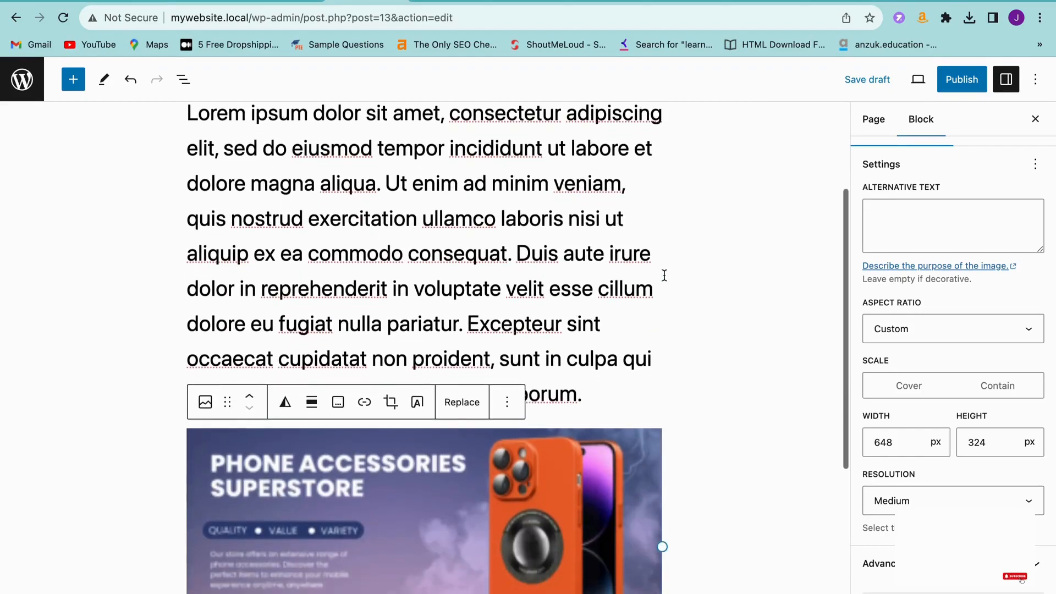
pyautogui.scroll(5, 663, 275)
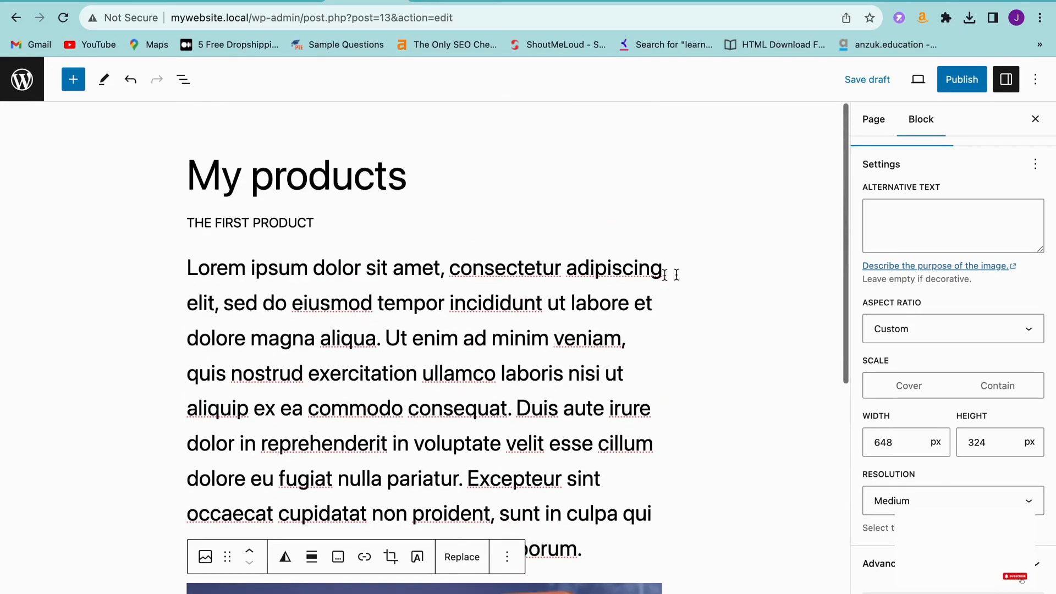
# - Open the pre-publish checks for the My products page and expand its publish date options
pyautogui.click(959, 86)
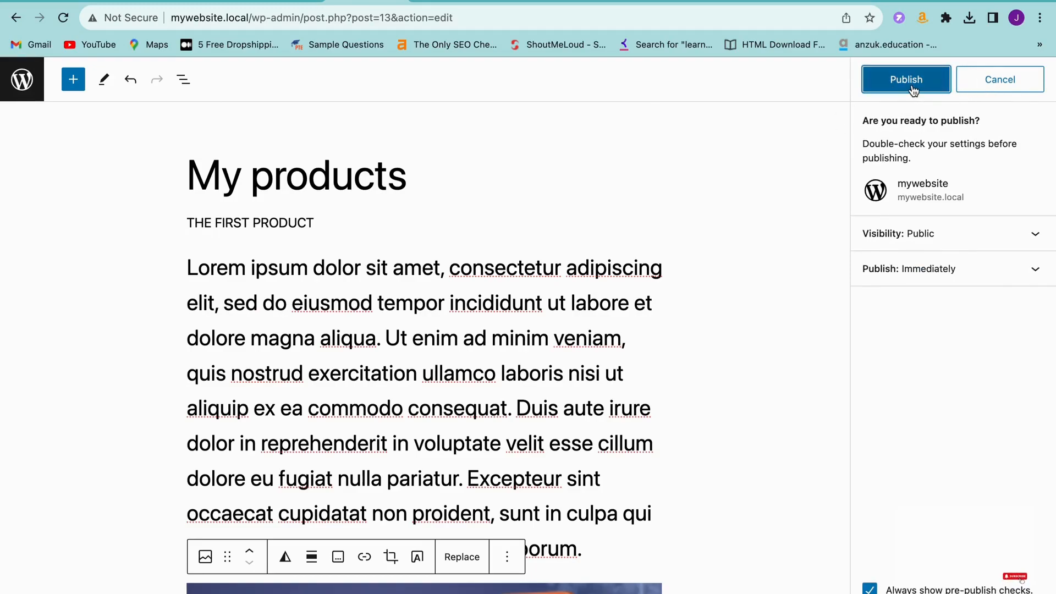
pyautogui.click(1036, 271)
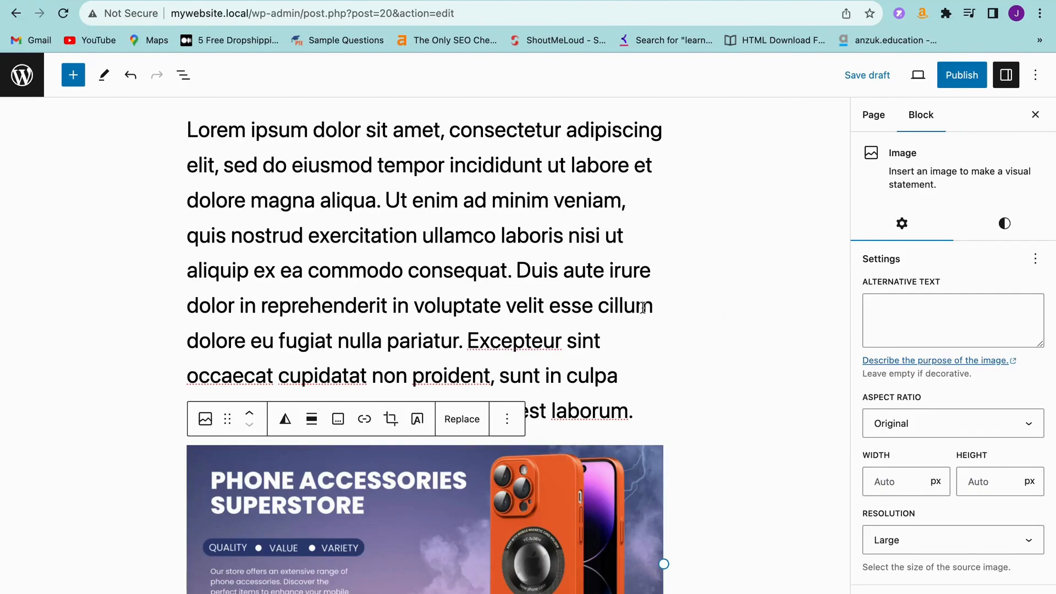
# - Publish the My products page immediately with public visibility and return to its block settings
pyautogui.scroll(-2, 643, 307)
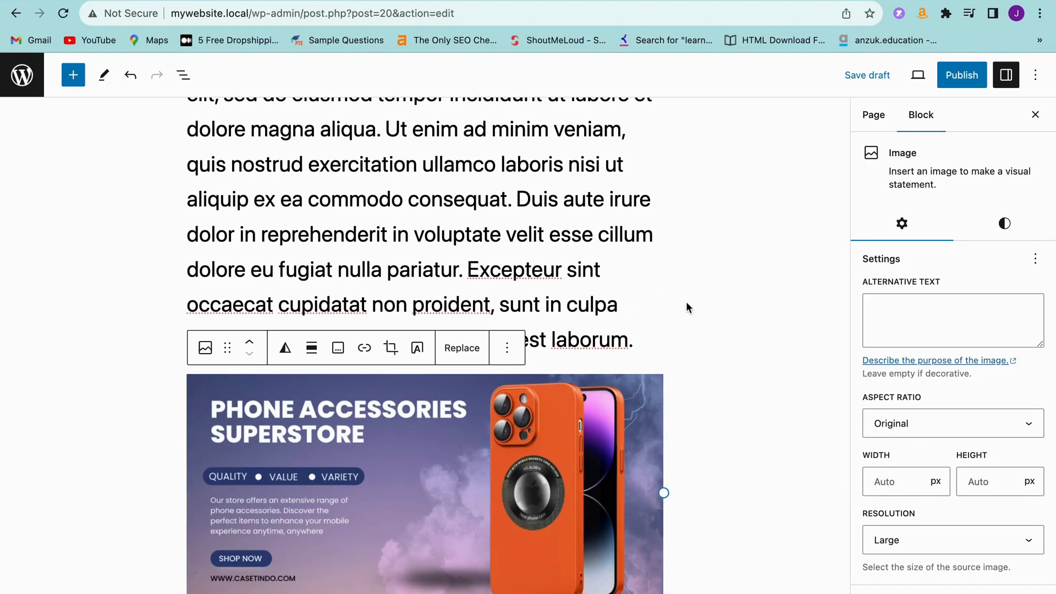
pyautogui.scroll(-1, 701, 291)
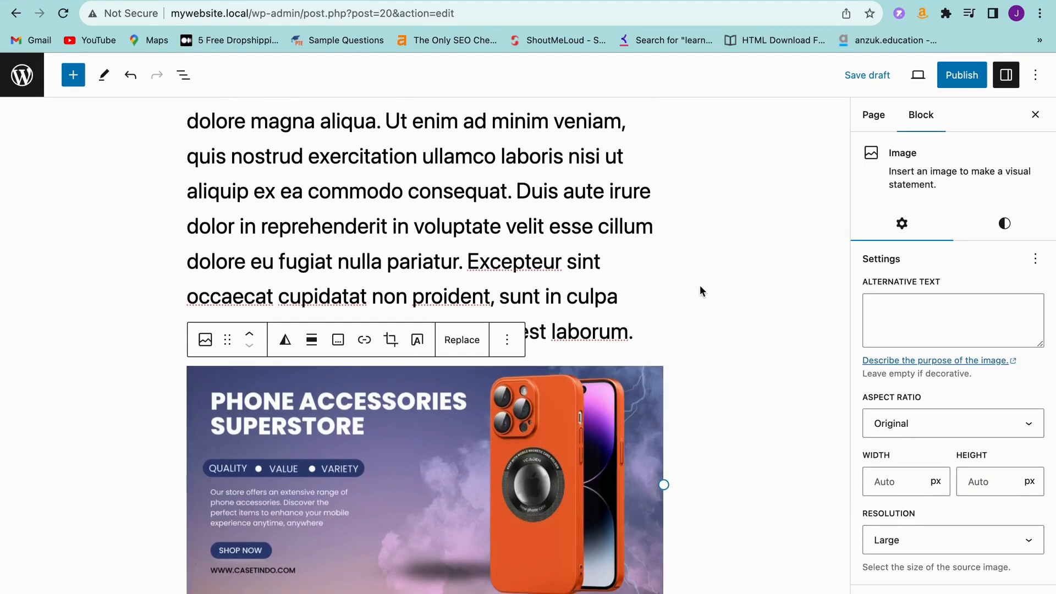
pyautogui.scroll(-1, 695, 290)
pyautogui.scroll(3, 695, 290)
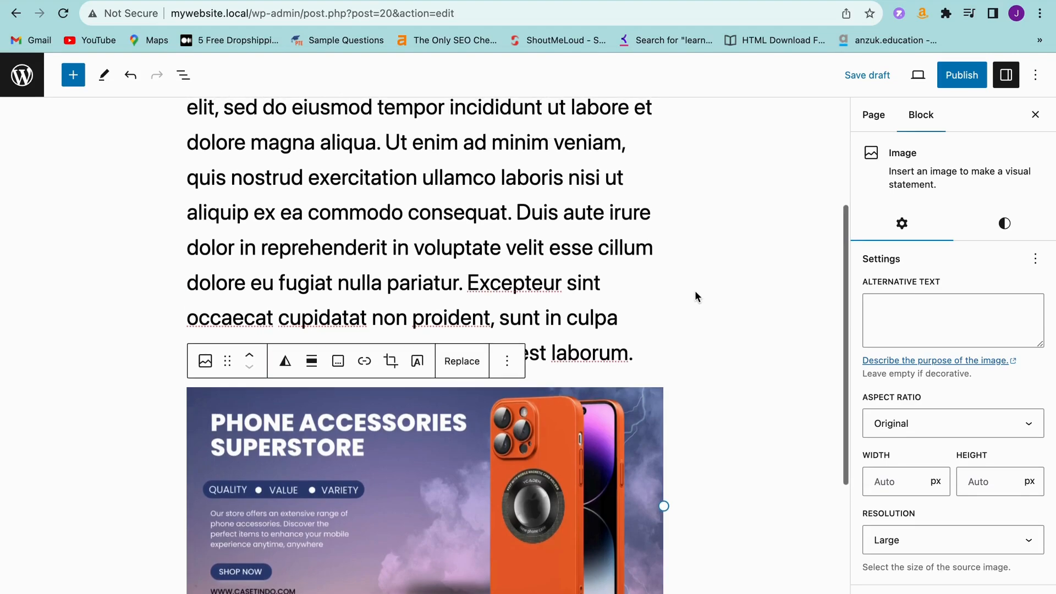
pyautogui.scroll(3, 695, 292)
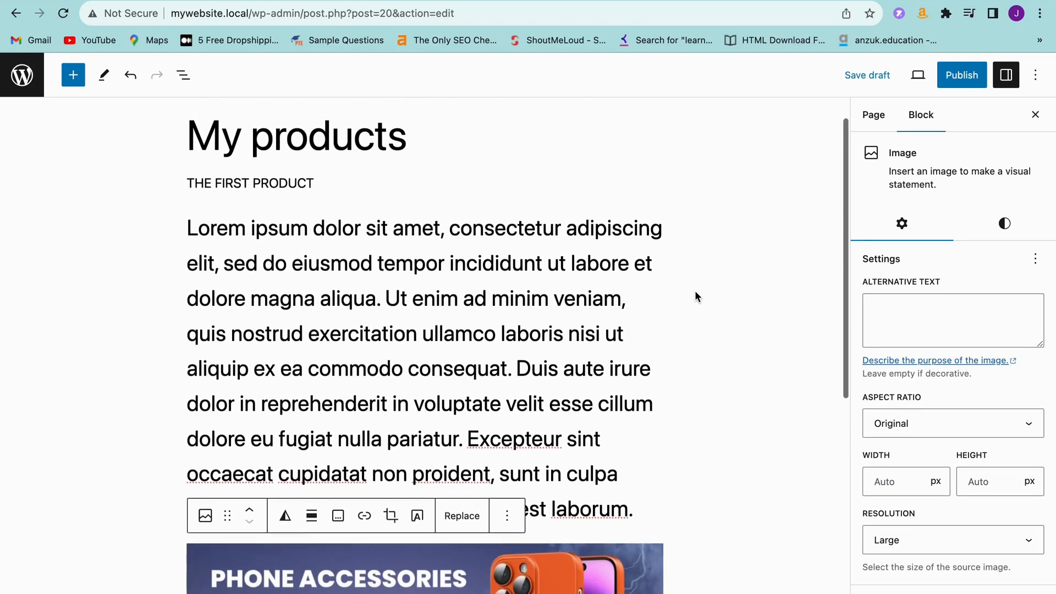
pyautogui.scroll(-3, 695, 296)
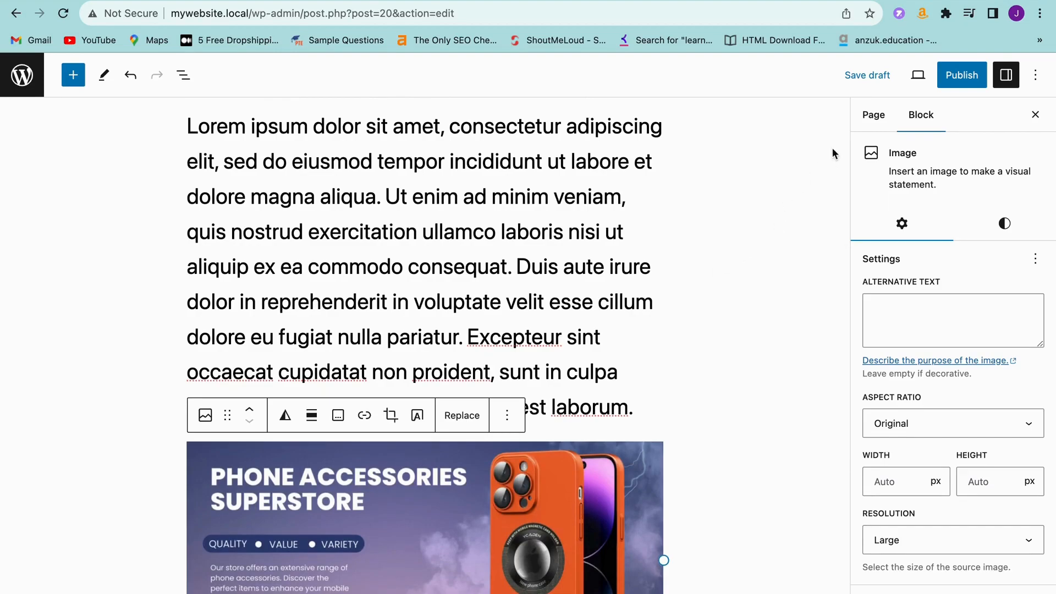
pyautogui.click(957, 82)
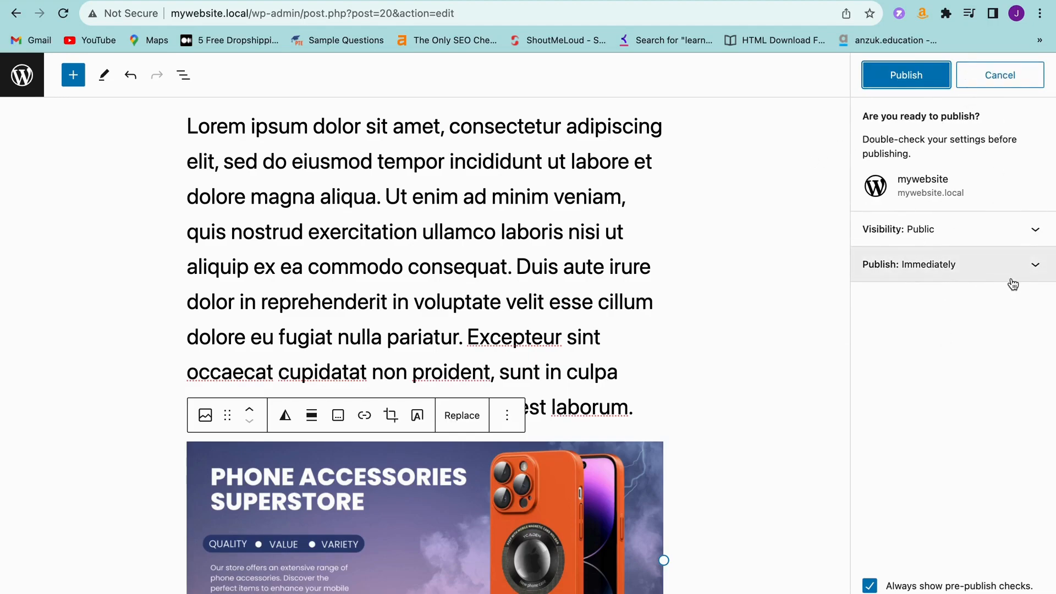
pyautogui.click(917, 75)
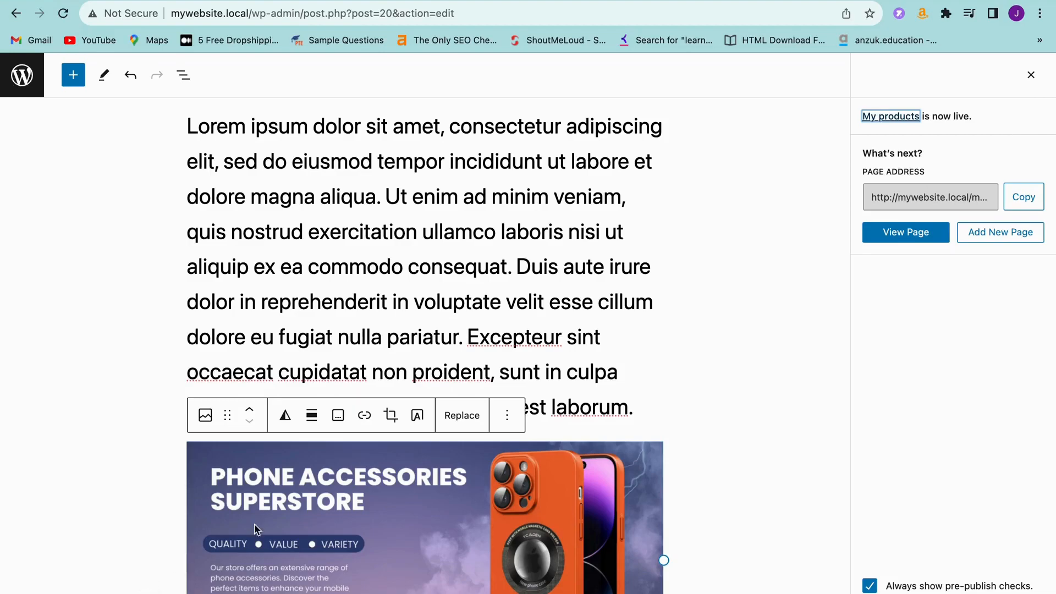
pyautogui.click(1032, 77)
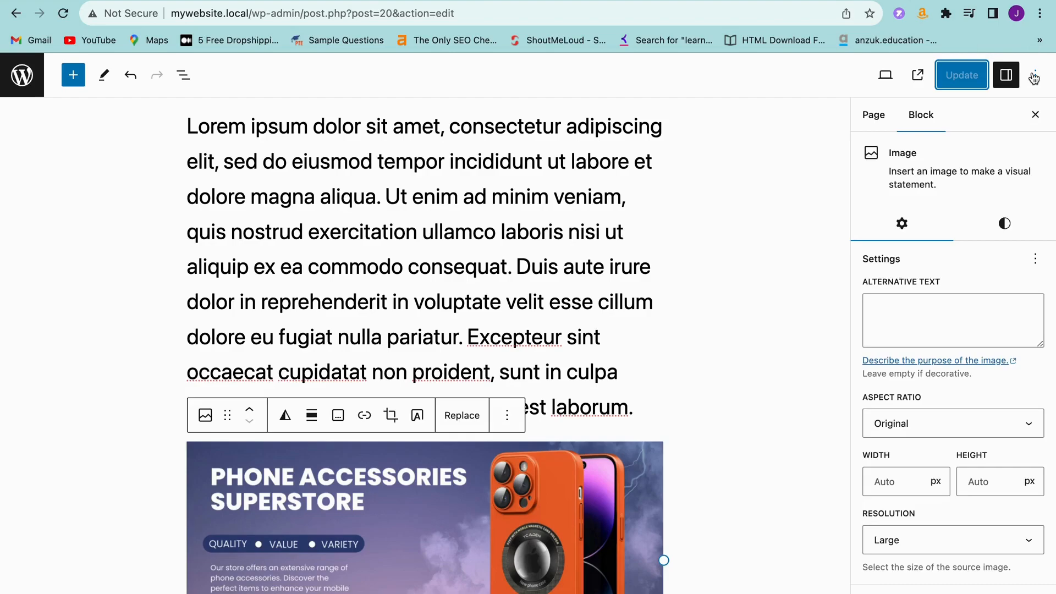
# - Open the live My products page and examine its title, product text and phone accessories banner from top to bottom
pyautogui.click(916, 82)
pyautogui.click(916, 83)
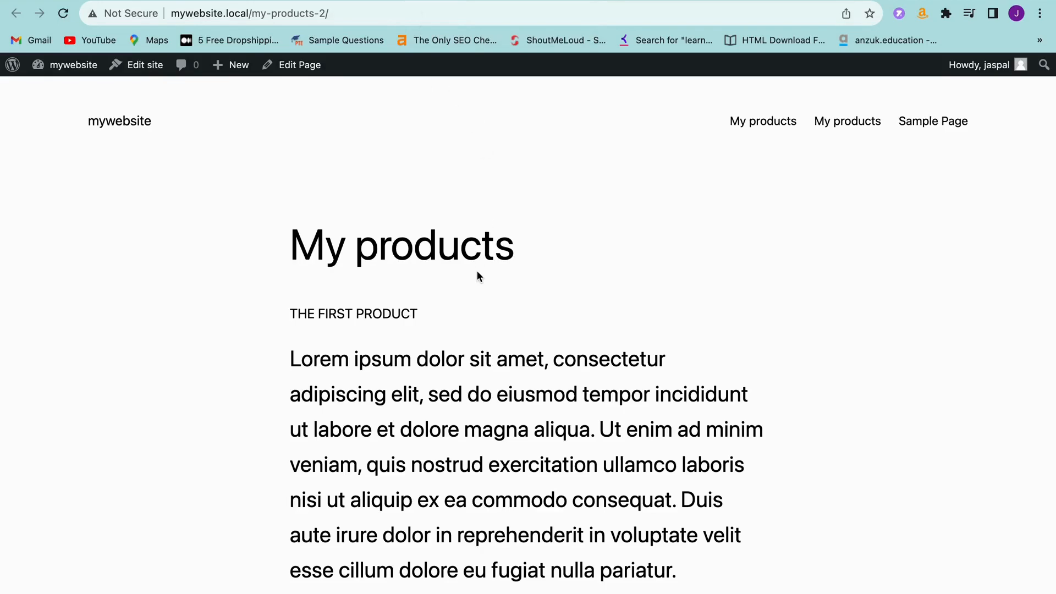
pyautogui.scroll(-5, 477, 275)
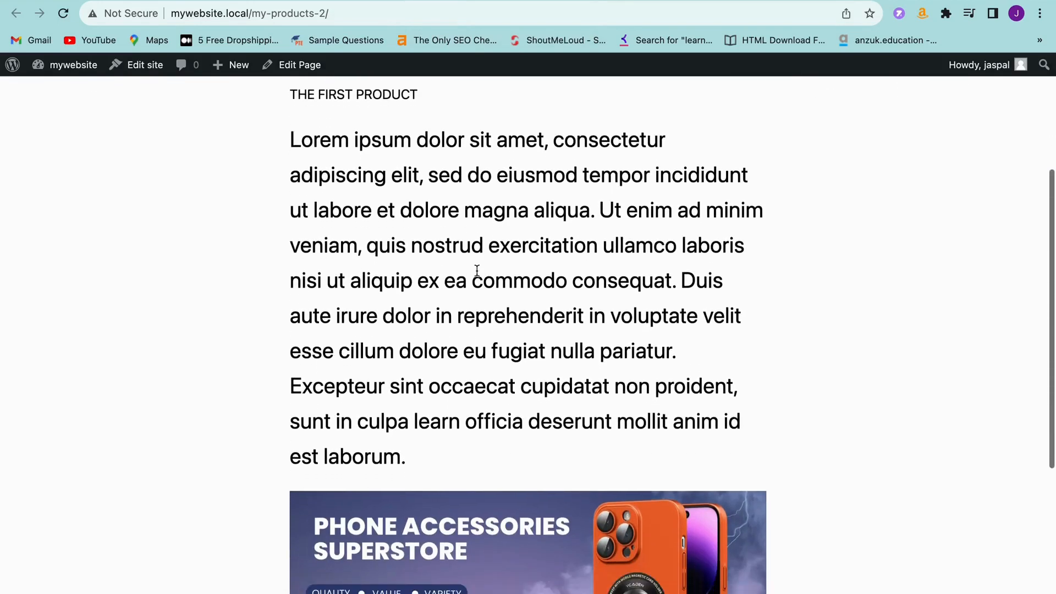
pyautogui.scroll(-5, 476, 270)
pyautogui.scroll(10, 477, 269)
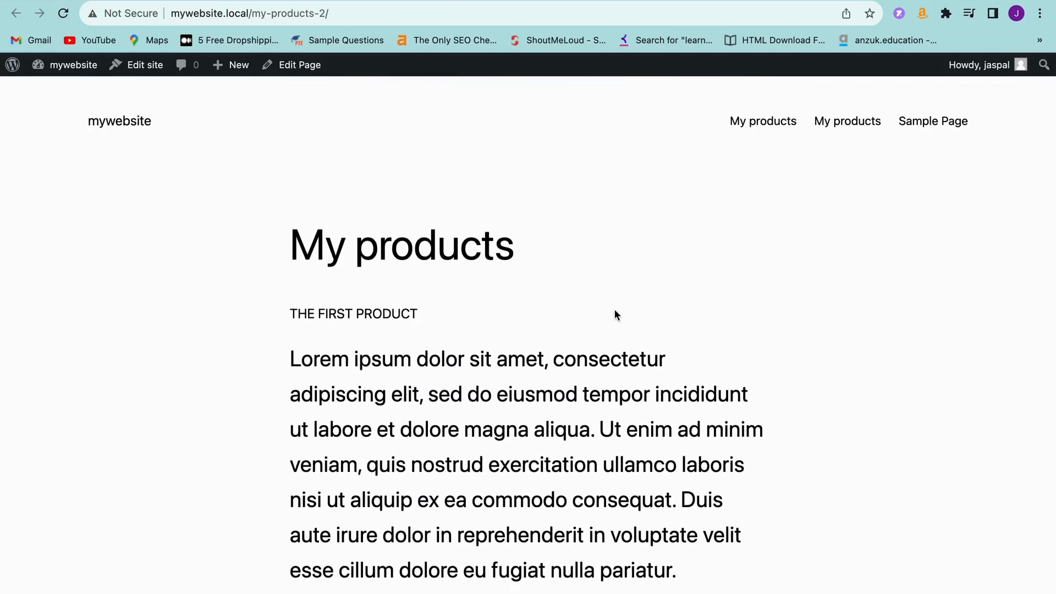
pyautogui.scroll(-1, 634, 319)
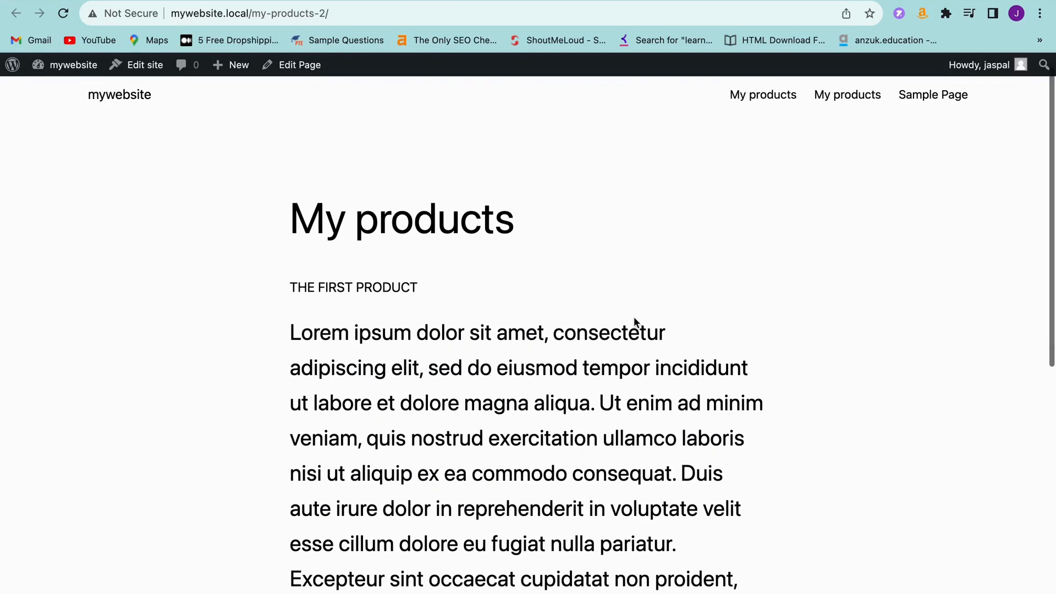
pyautogui.scroll(-2, 635, 322)
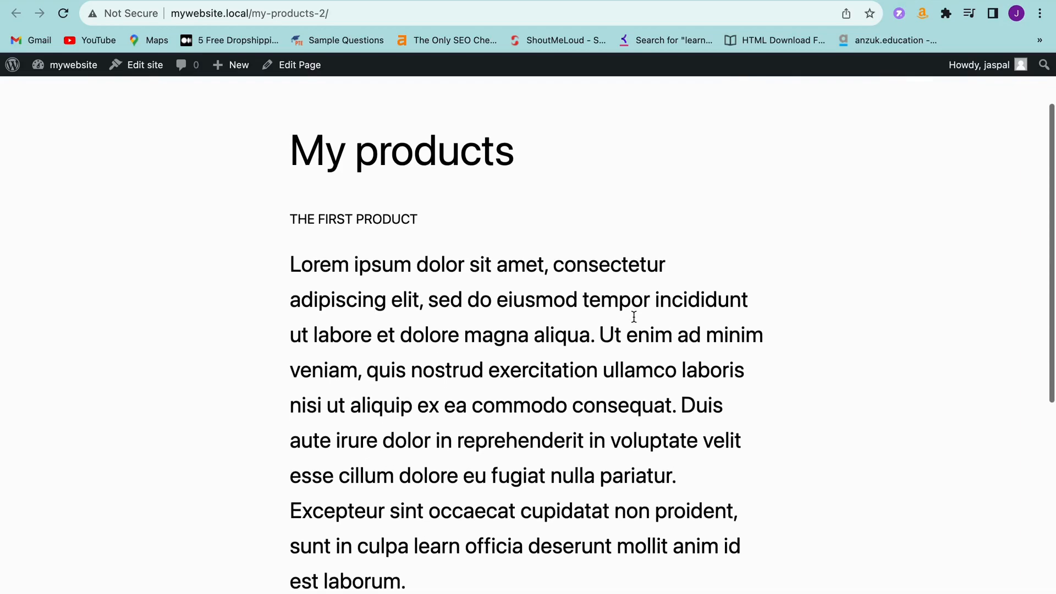
pyautogui.scroll(-5, 634, 322)
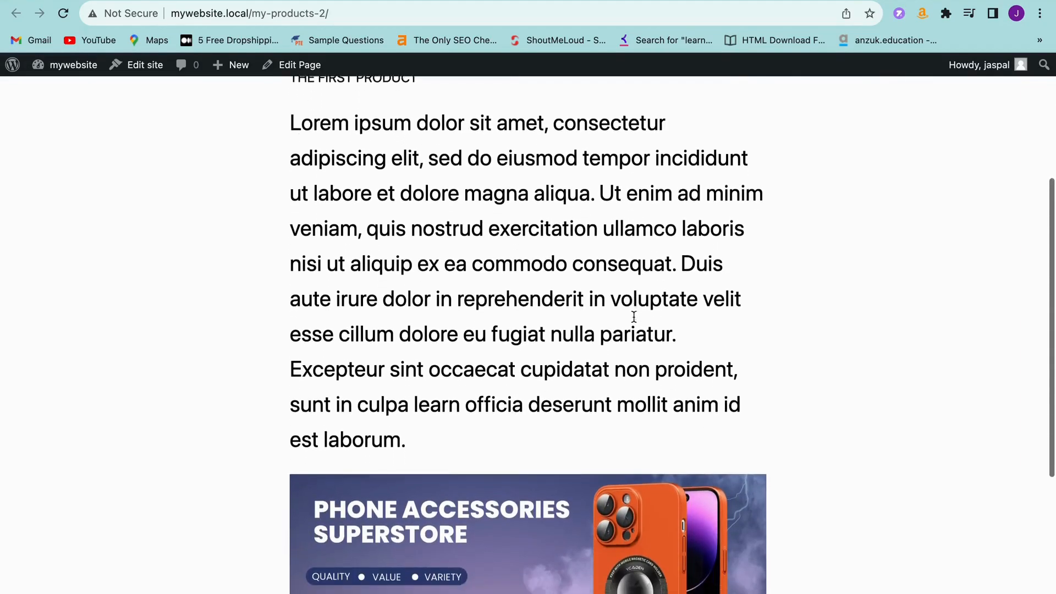
pyautogui.scroll(-2, 641, 273)
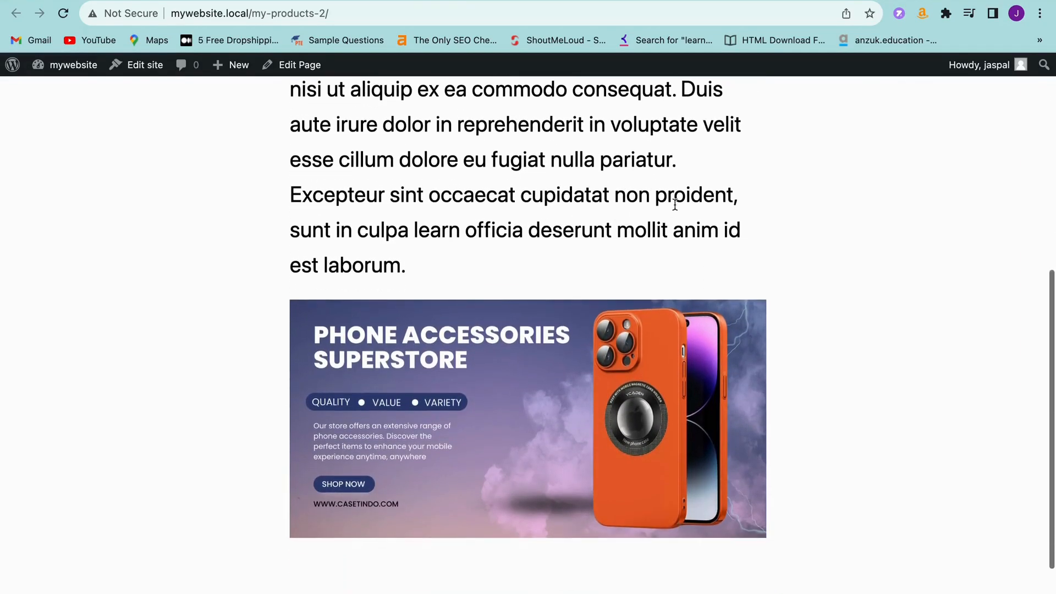
pyautogui.scroll(6, 671, 204)
pyautogui.scroll(3, 675, 212)
pyautogui.scroll(-1, 550, 365)
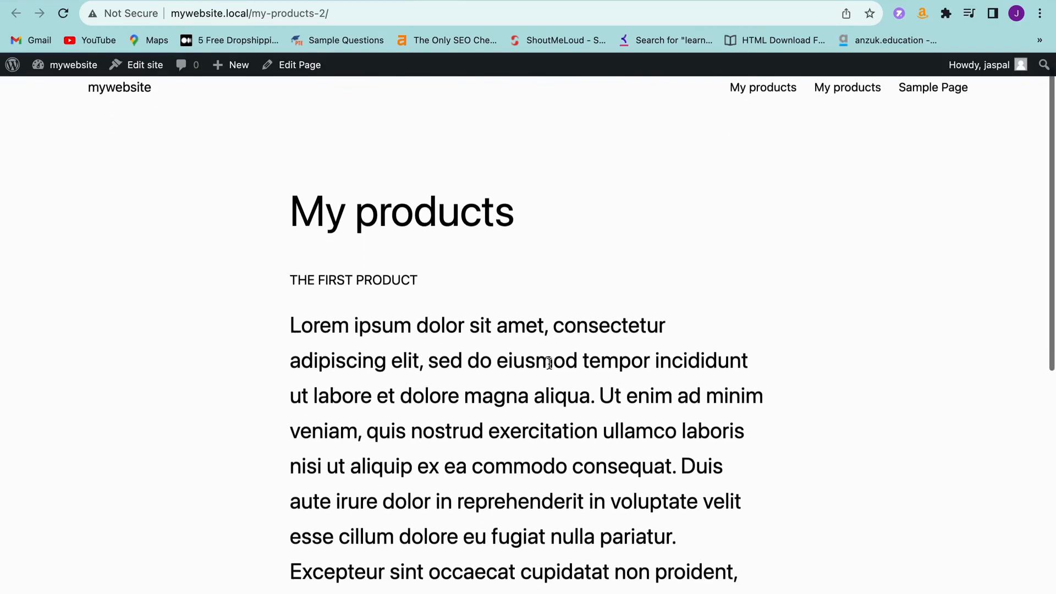
pyautogui.scroll(-3, 549, 367)
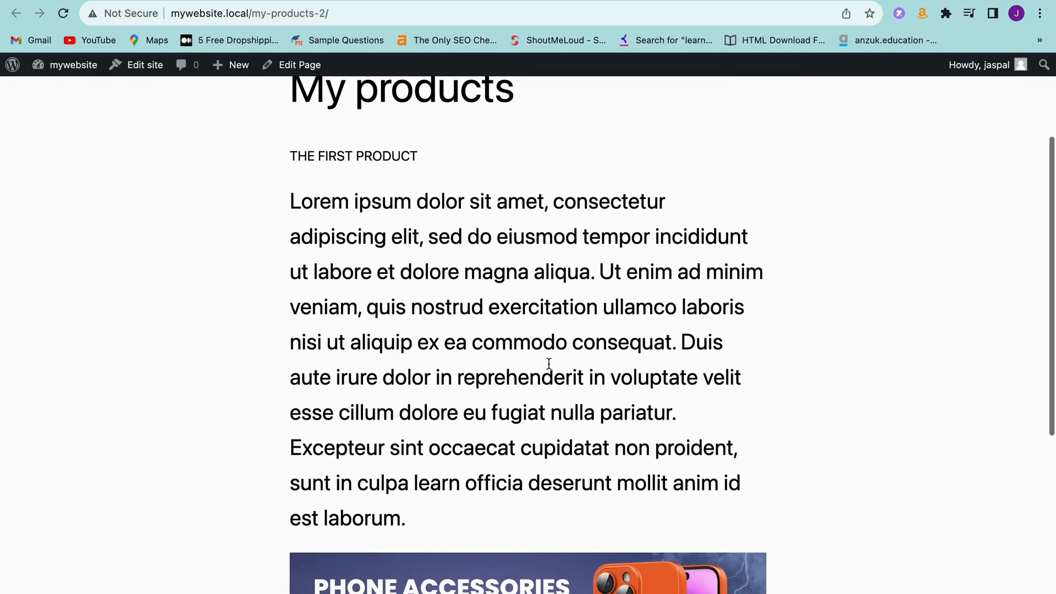
pyautogui.scroll(-2, 632, 338)
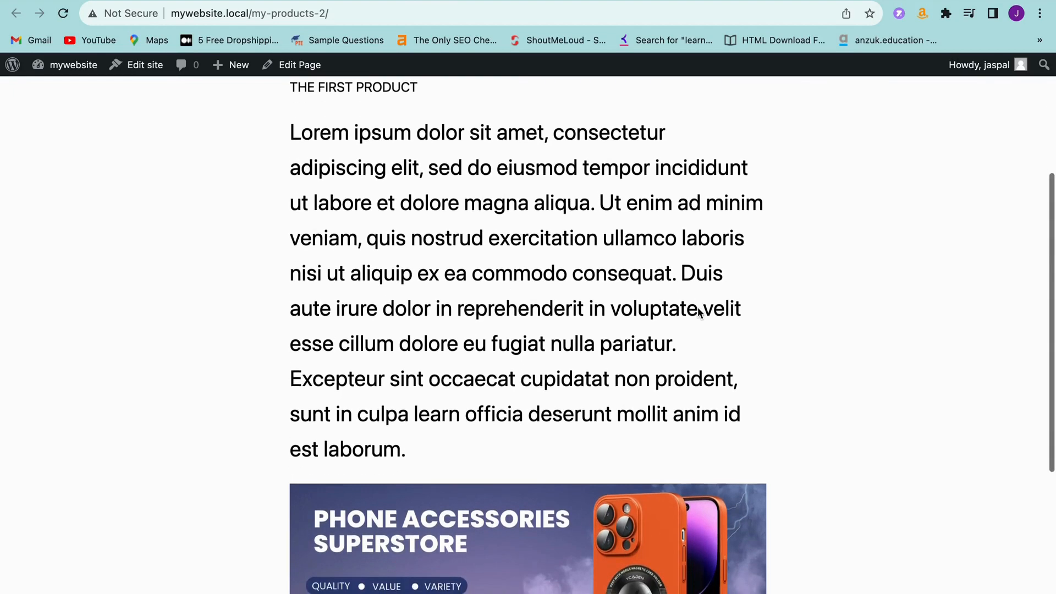
pyautogui.scroll(-5, 697, 309)
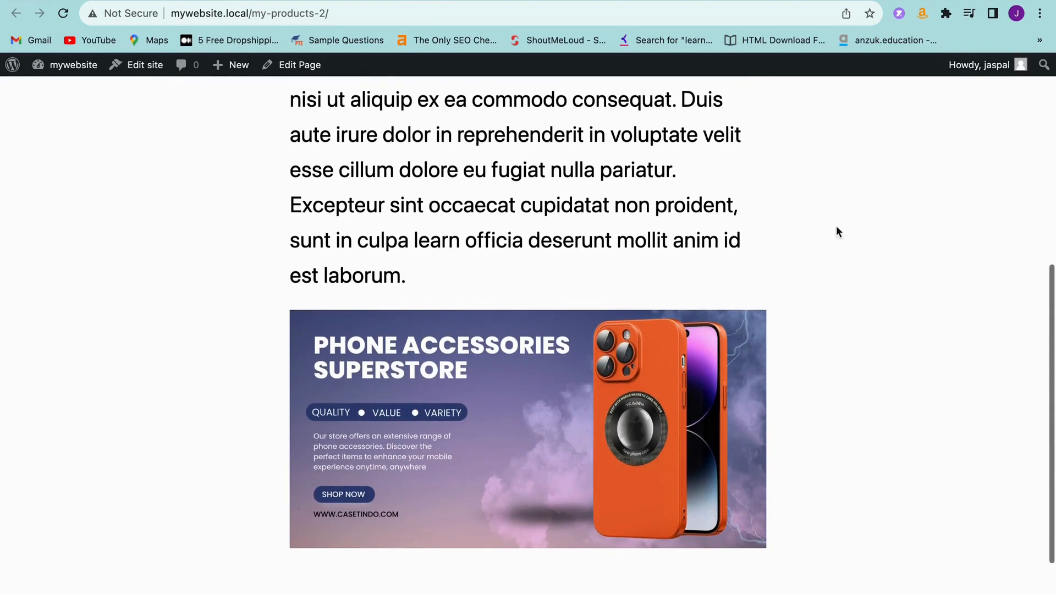
pyautogui.scroll(12, 612, 278)
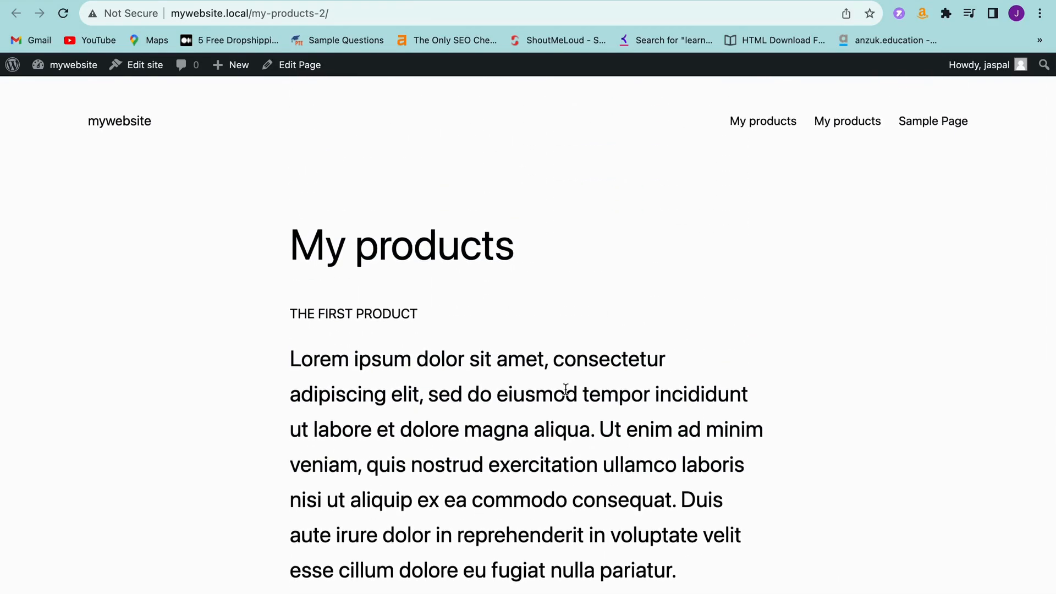
pyautogui.scroll(-3, 634, 390)
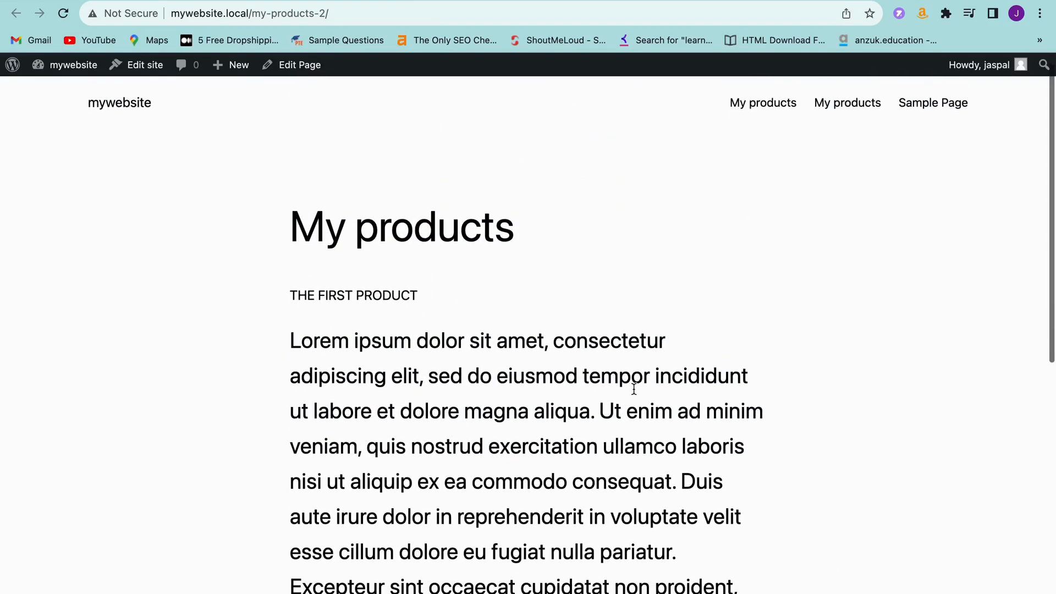
pyautogui.scroll(-10, 634, 389)
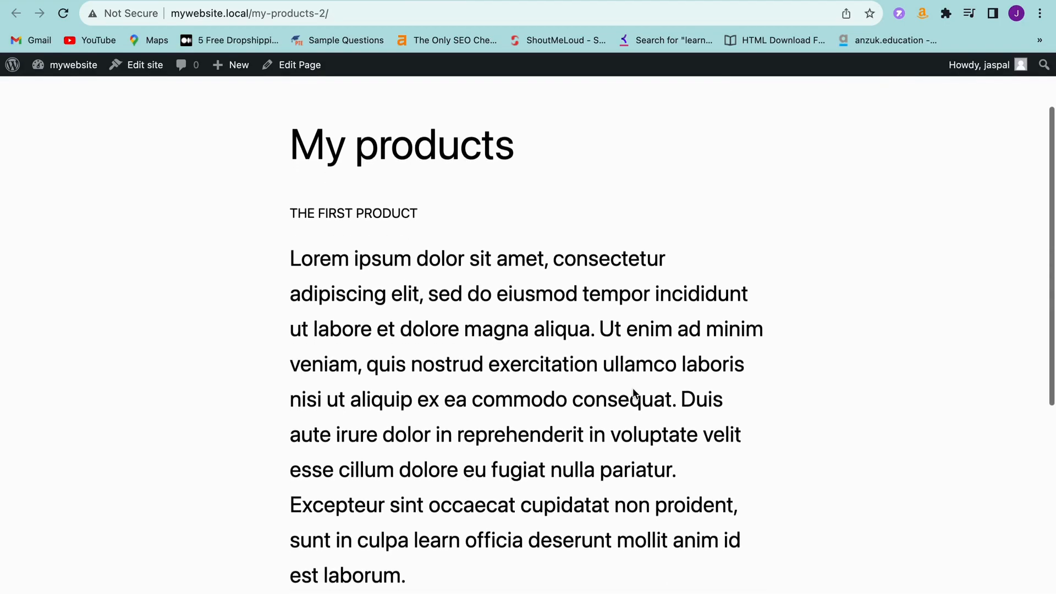
pyautogui.scroll(-1, 633, 388)
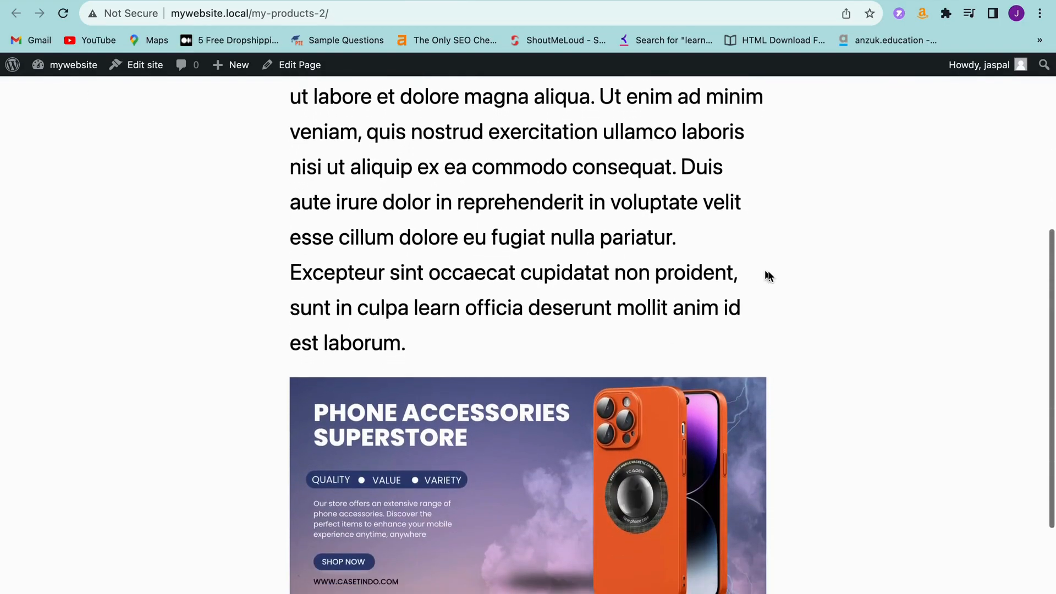